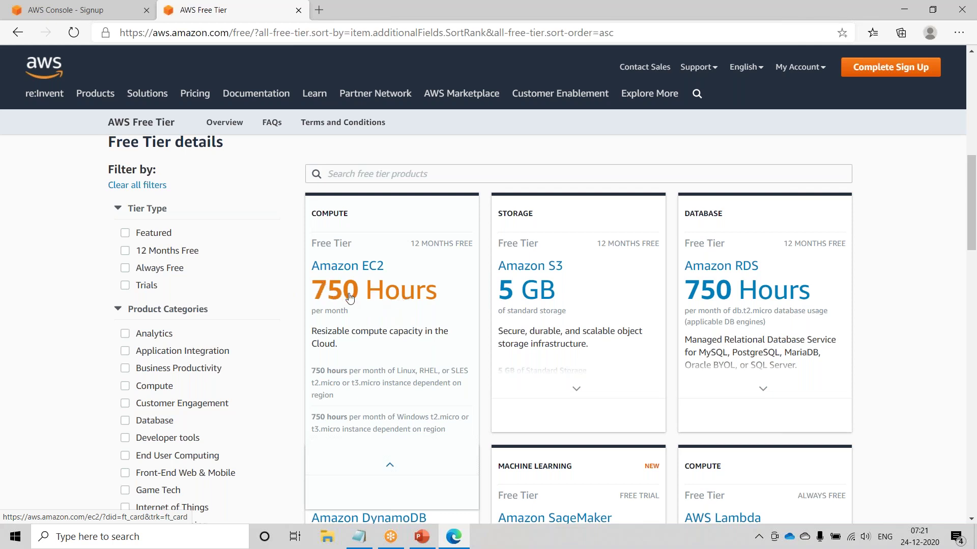
mouse_move(529, 298)
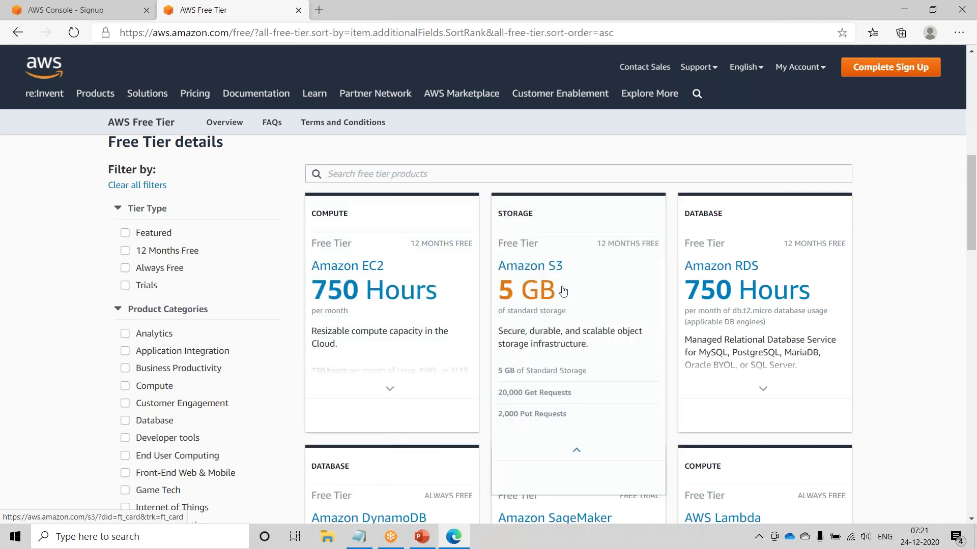
scroll(562, 294, "down", 1)
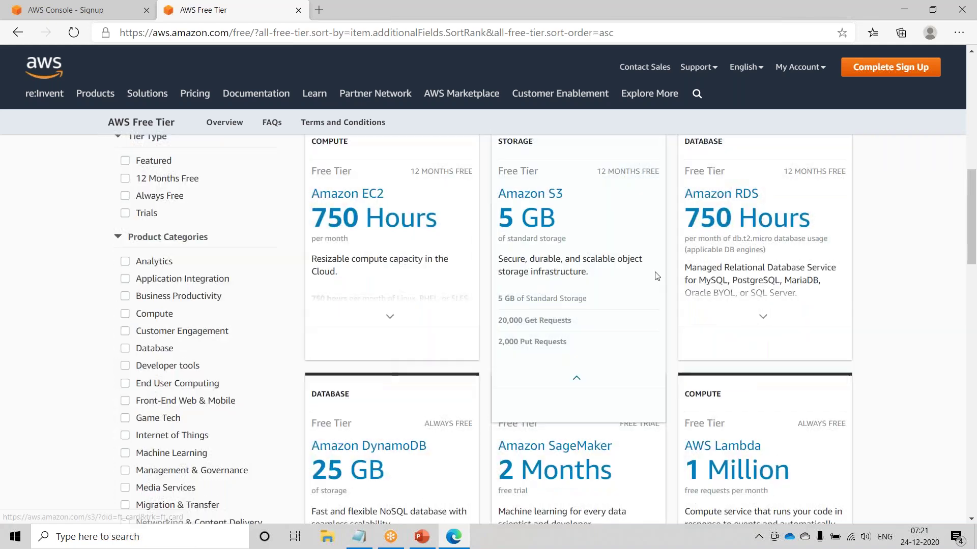
mouse_move(730, 223)
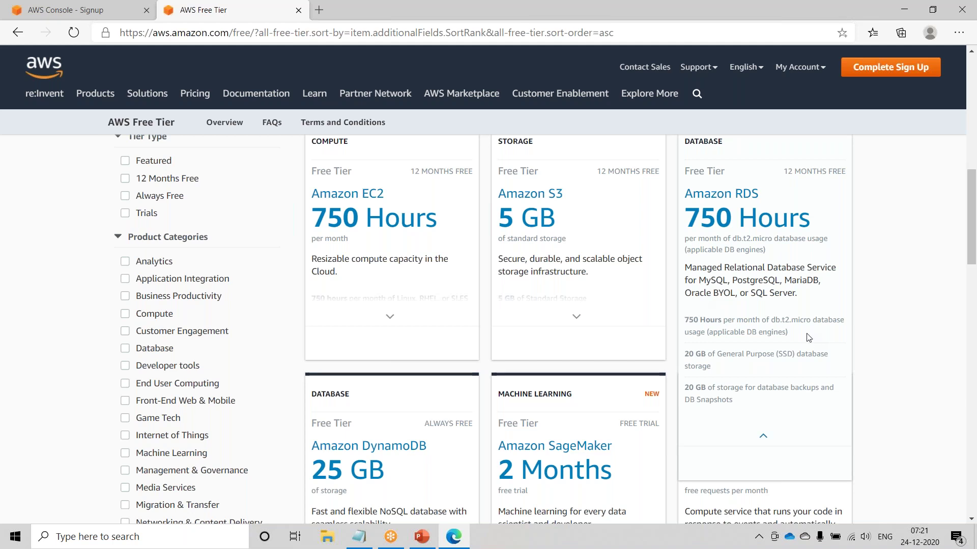
scroll(766, 308, "down", 3)
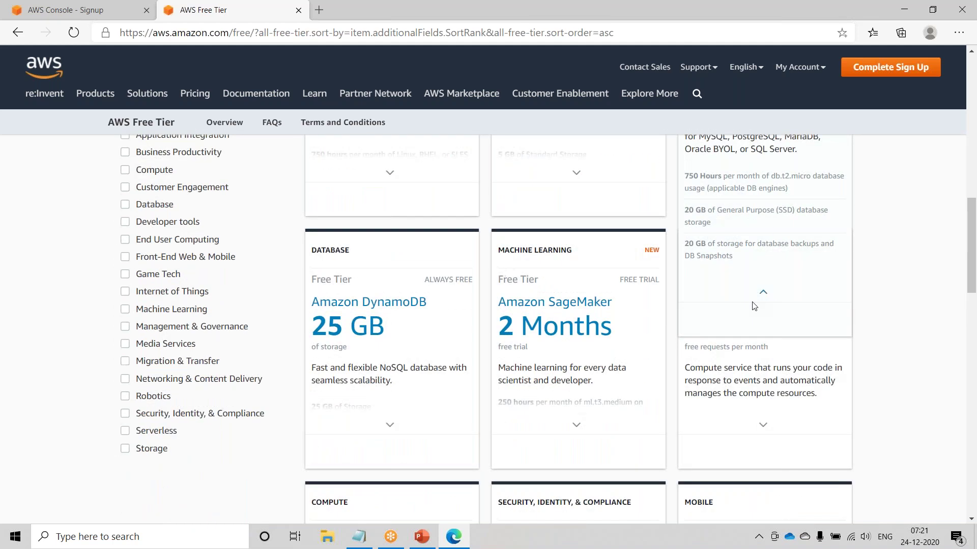
mouse_move(362, 327)
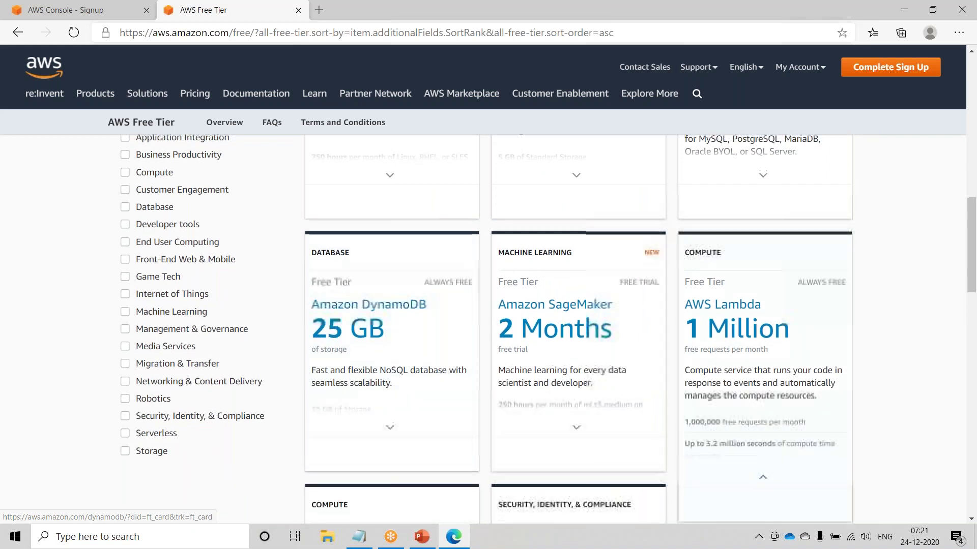
scroll(712, 305, "up", 3)
left_click_drag(684, 267, 729, 297)
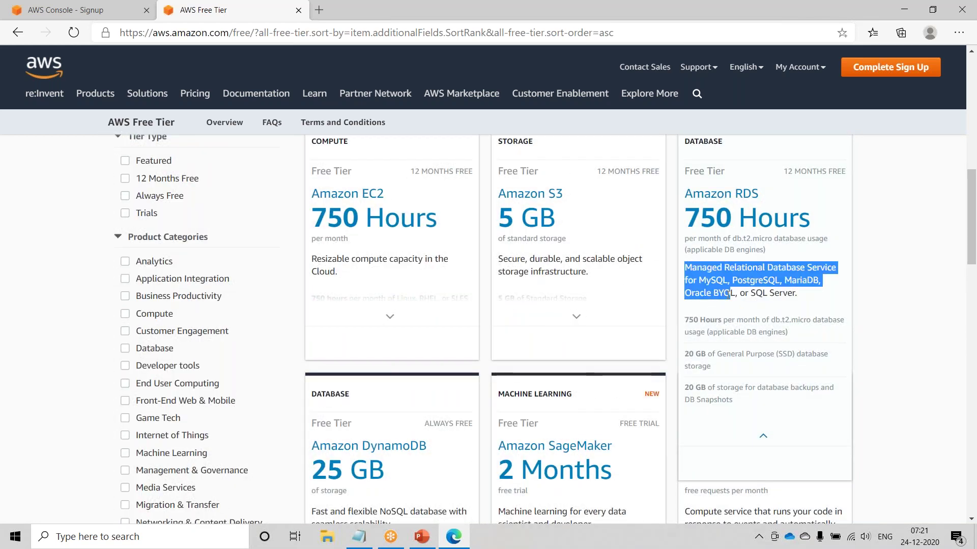
left_click(888, 305)
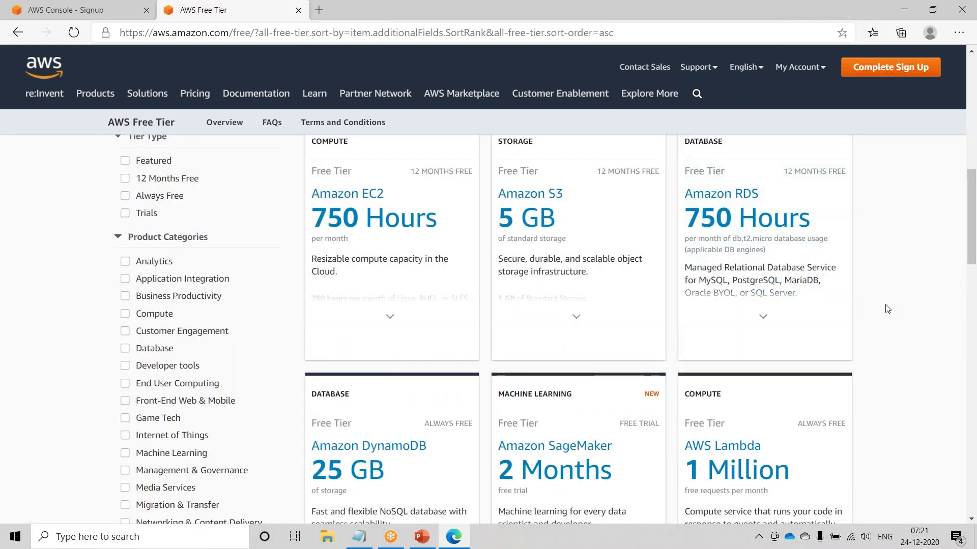
left_click_drag(696, 283, 732, 281)
scroll(631, 292, "down", 3)
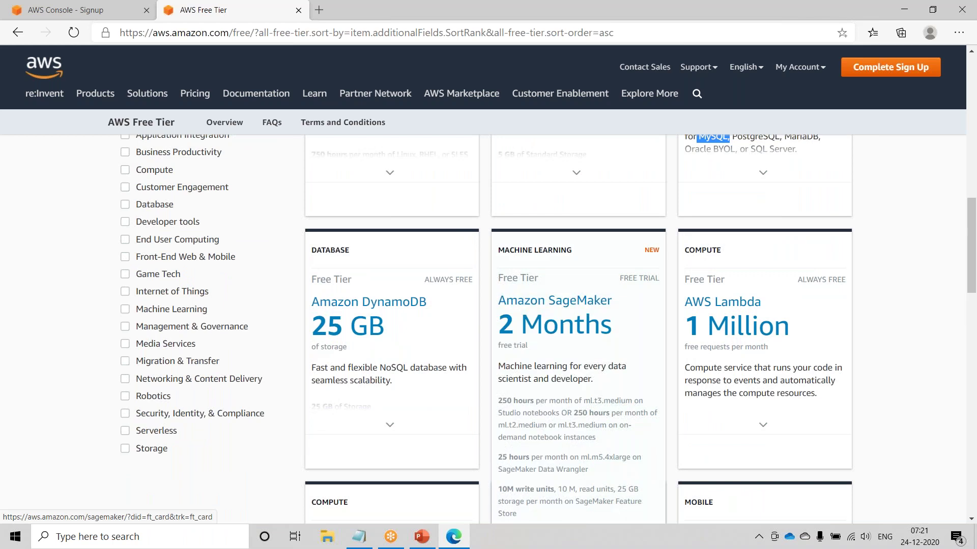
scroll(716, 268, "down", 2)
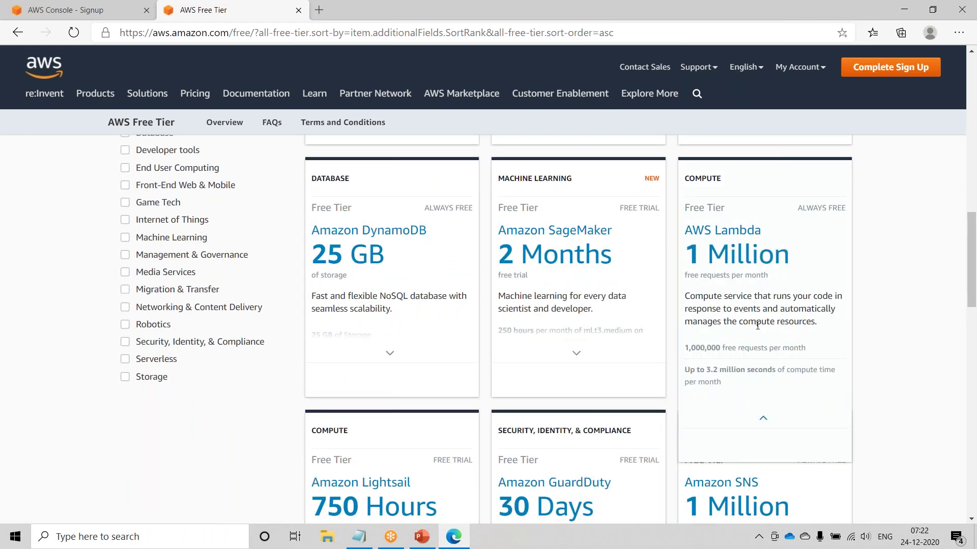
scroll(746, 314, "down", 3)
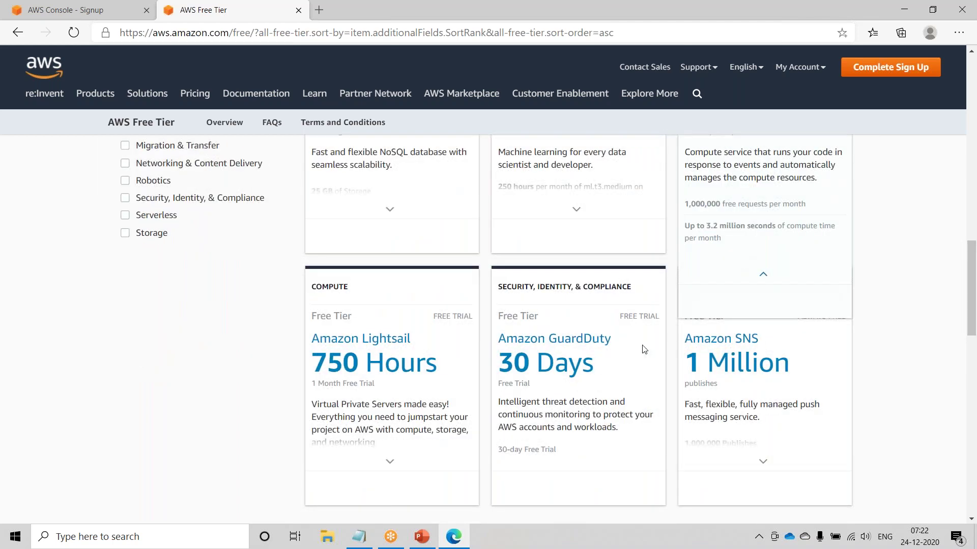
scroll(497, 406, "down", 3)
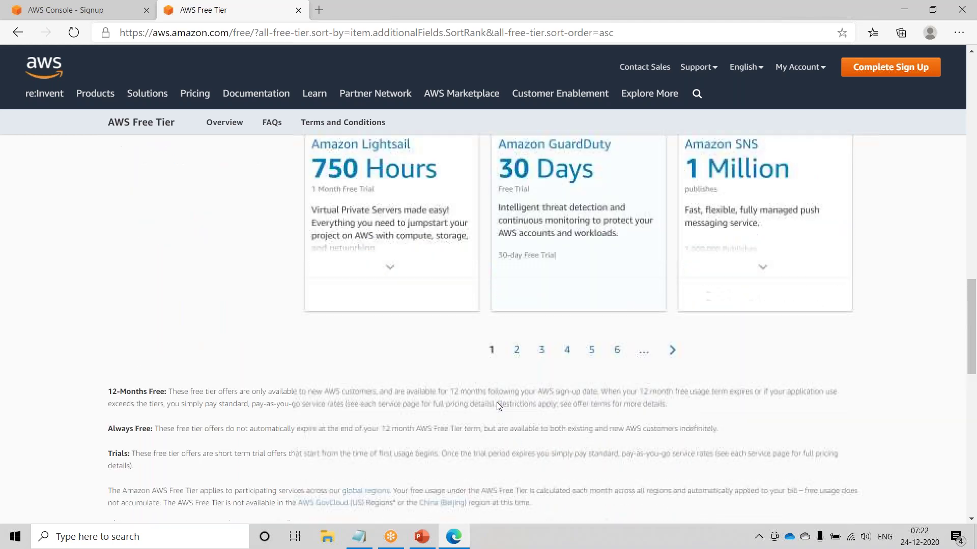
scroll(714, 469, "up", 7)
scroll(714, 469, "up", 7)
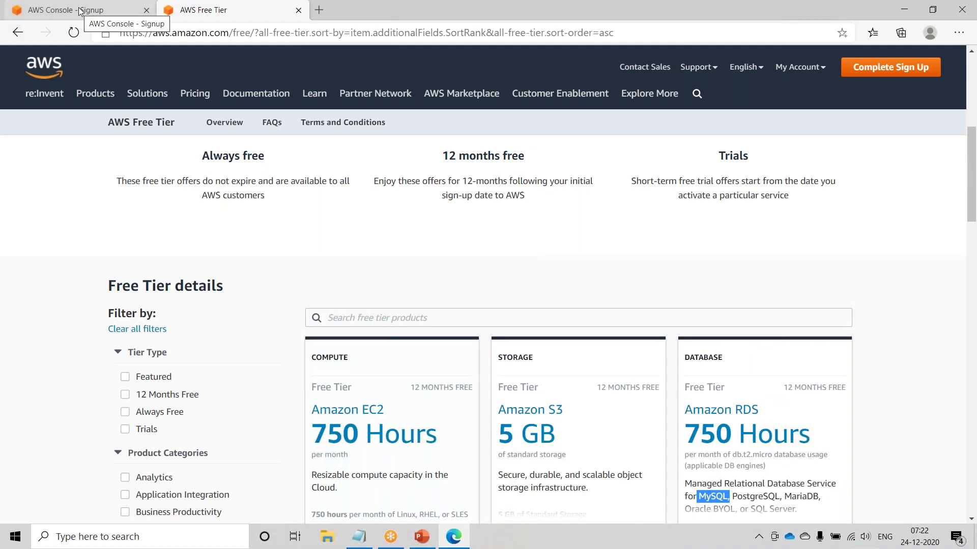
left_click(418, 535)
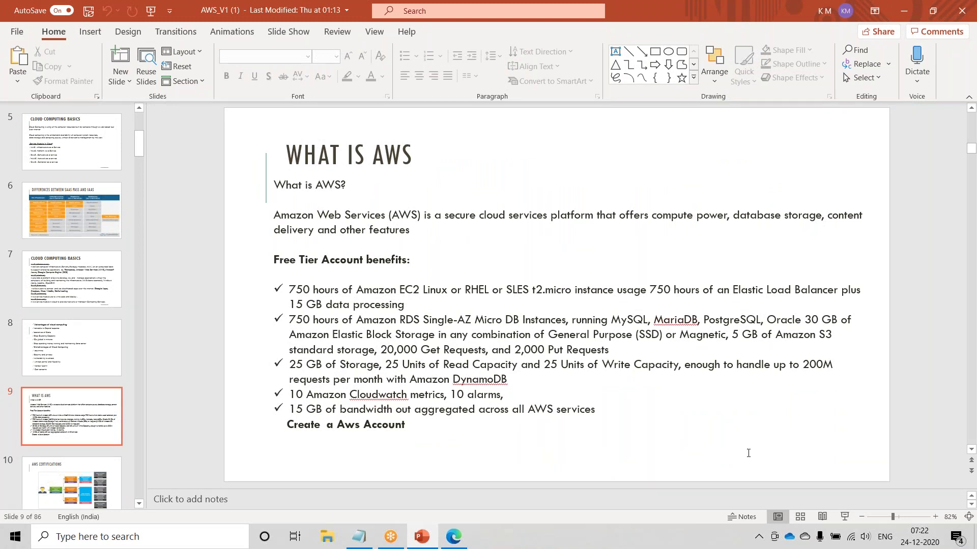
- Minimize PowerPoint and return to the 'AWS Console - Signup' browser tab
right_click(186, 16)
left_click(218, 55)
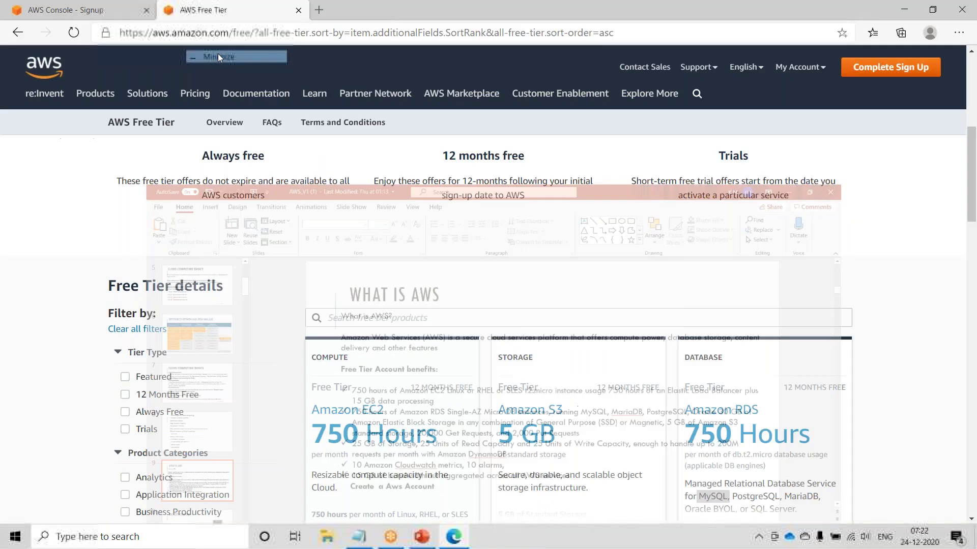
left_click(93, 14)
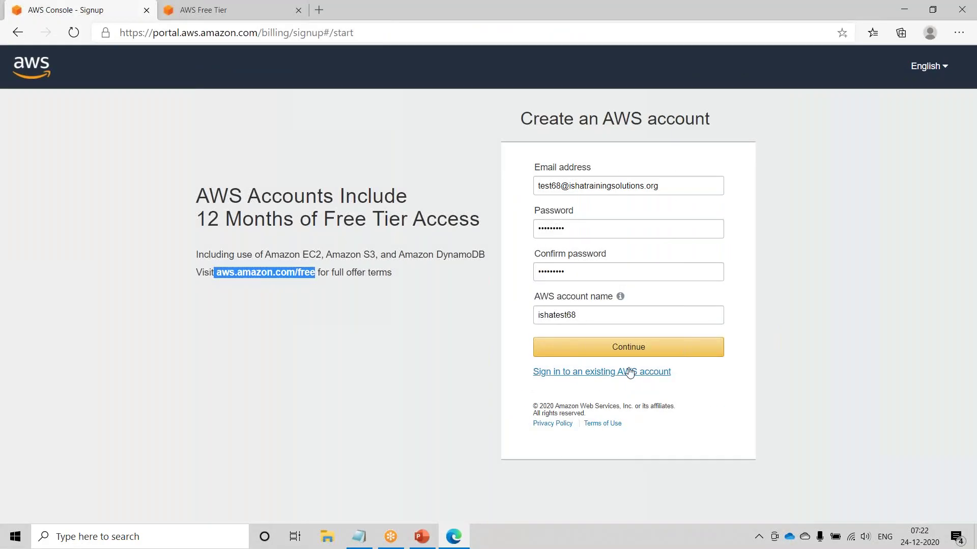
- Submit the account details and decline saving the password
left_click(629, 348)
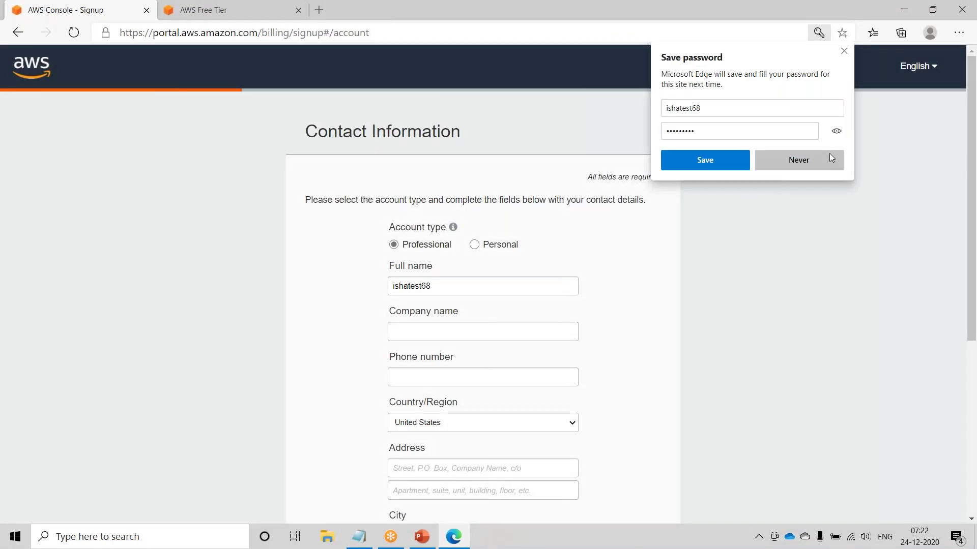
left_click(831, 158)
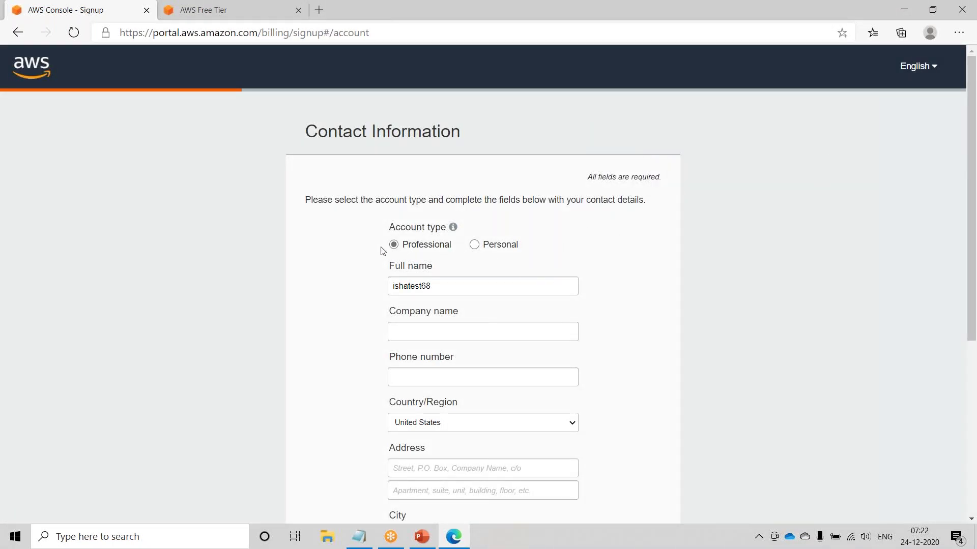
scroll(436, 272, "down", 2)
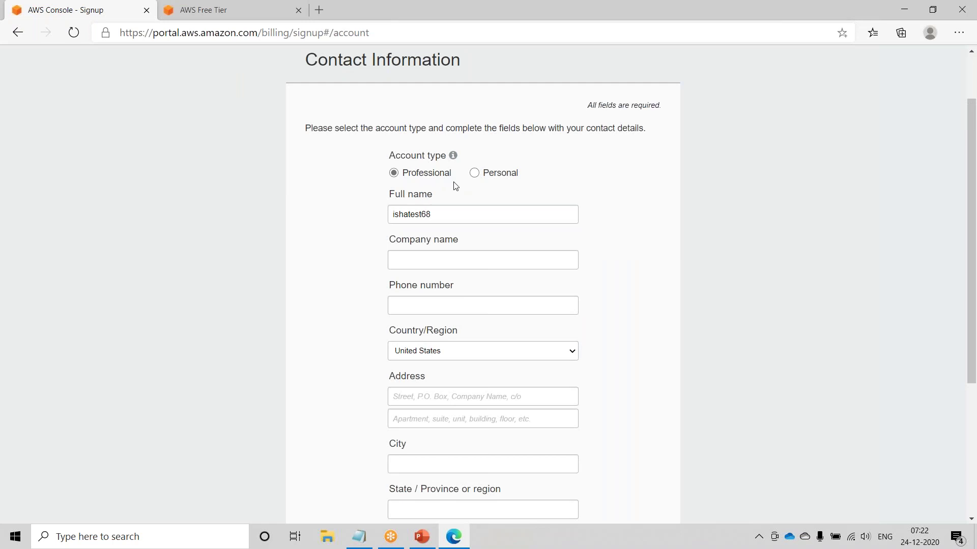
- Fill in the company name and phone number, fixing a mistyped digit
left_click(451, 263)
left_click(425, 304)
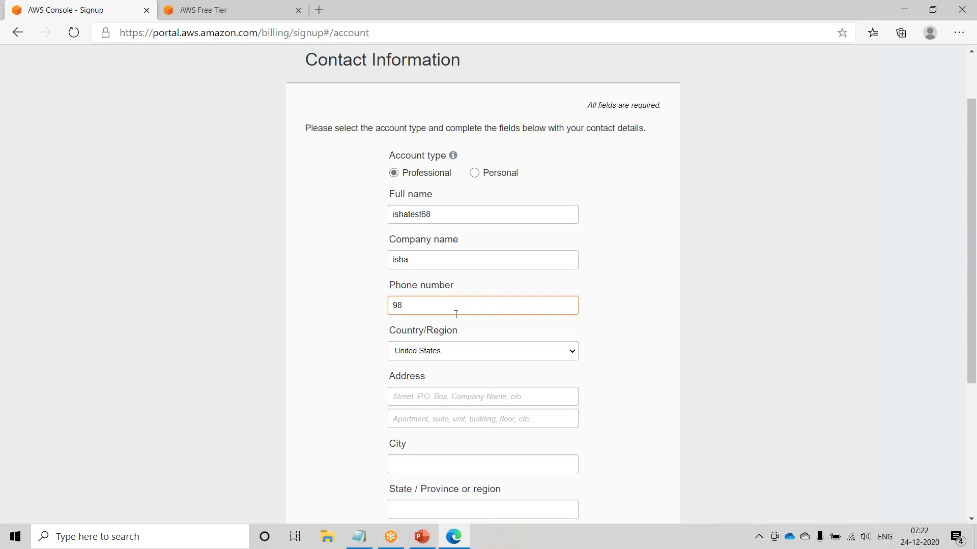
key("BackSpace")
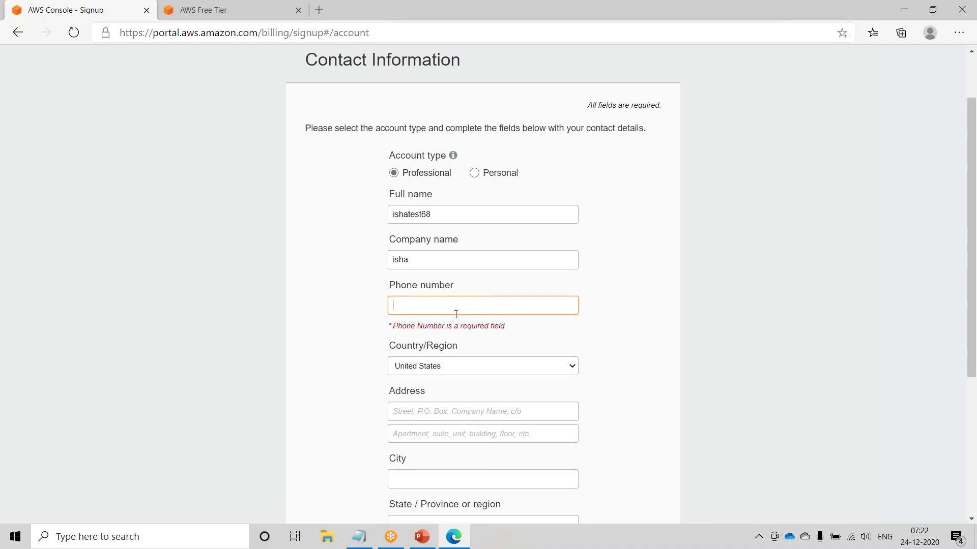
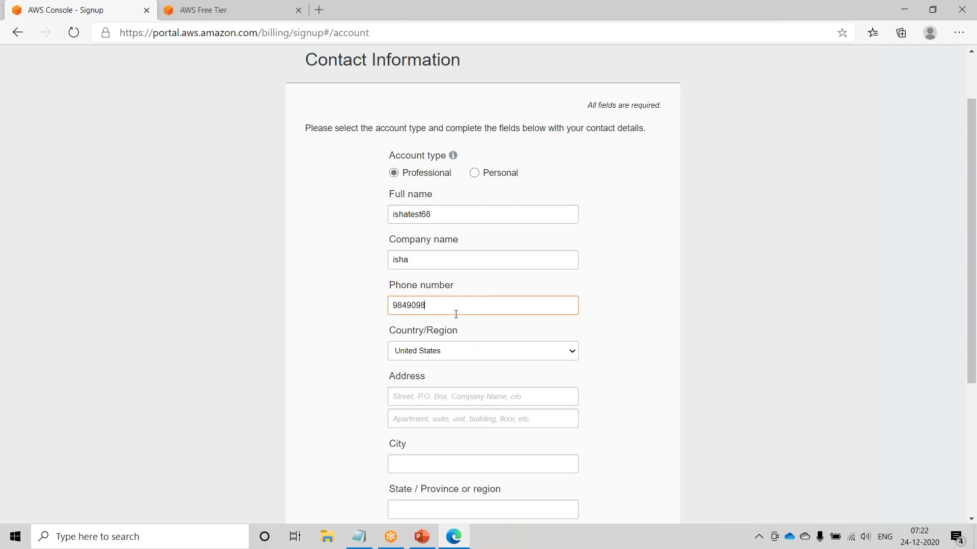
- Choose India as the country and enter both street address lines
left_click(475, 353)
type("in")
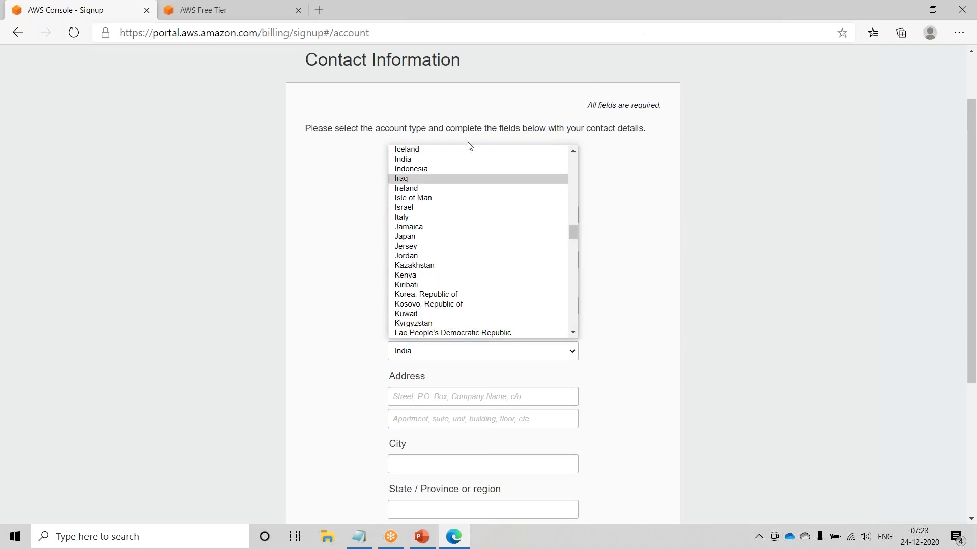
left_click(435, 160)
scroll(778, 429, "down", 3)
key("Tab")
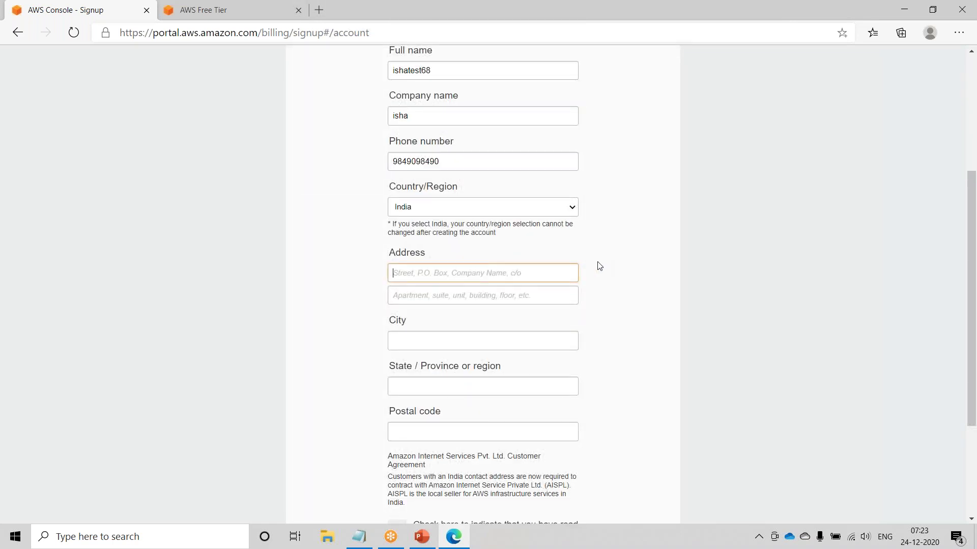
type("Hyderabad")
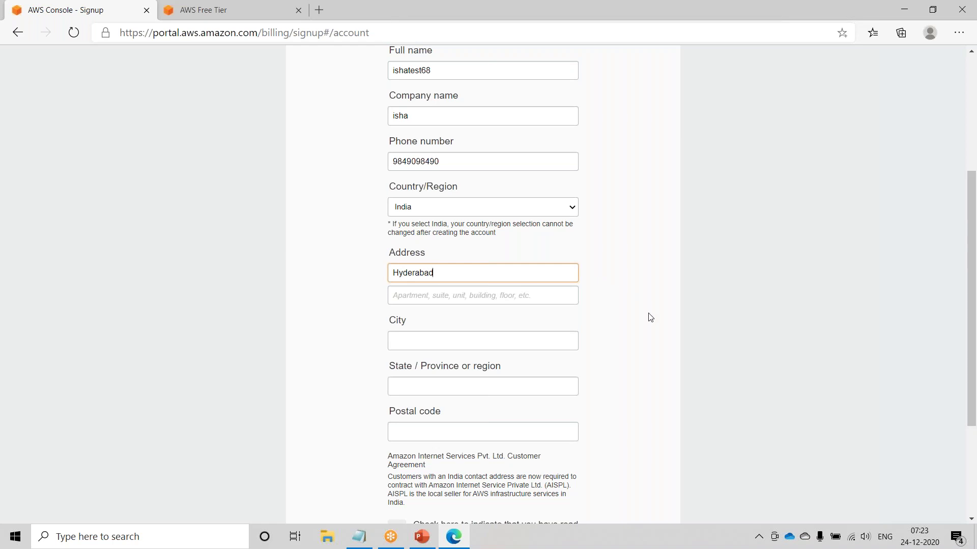
left_click(481, 288)
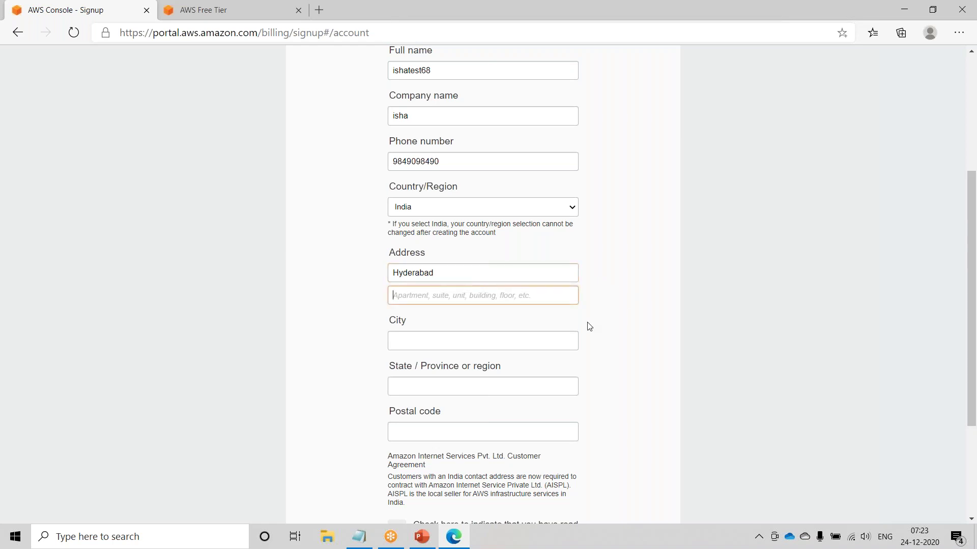
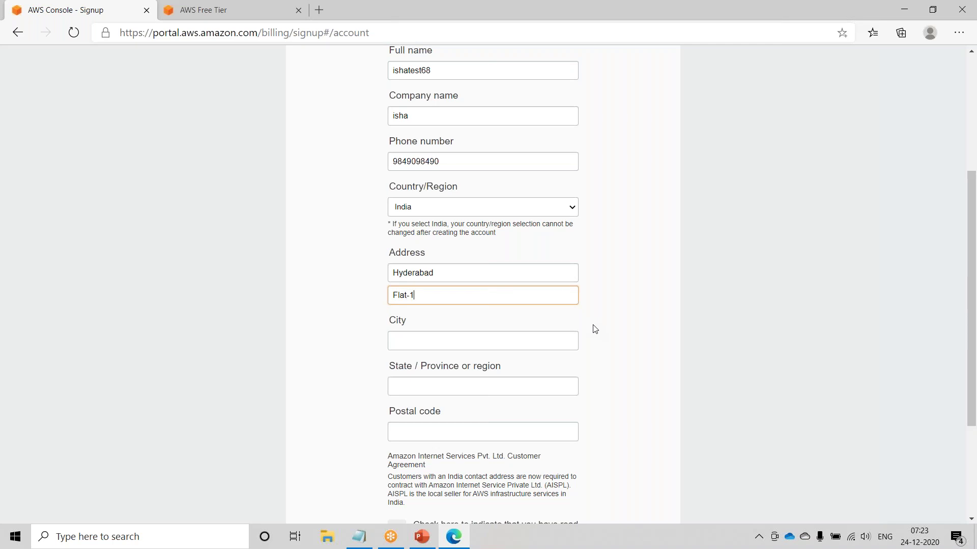
- Copy the place name from the first address line into the City field
scroll(510, 342, "down", 1)
left_click(501, 278)
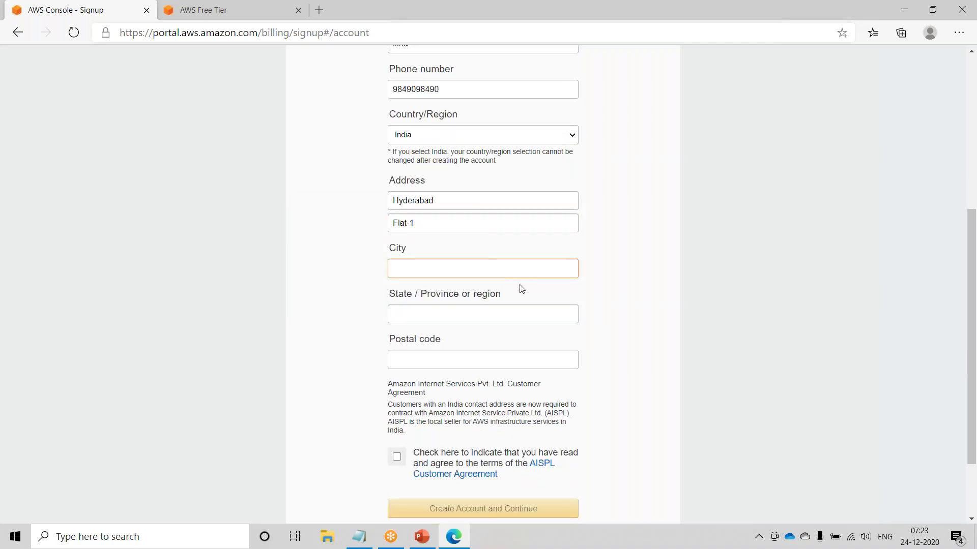
left_click_drag(433, 200, 263, 200)
key("ctrl+c")
left_click(475, 265)
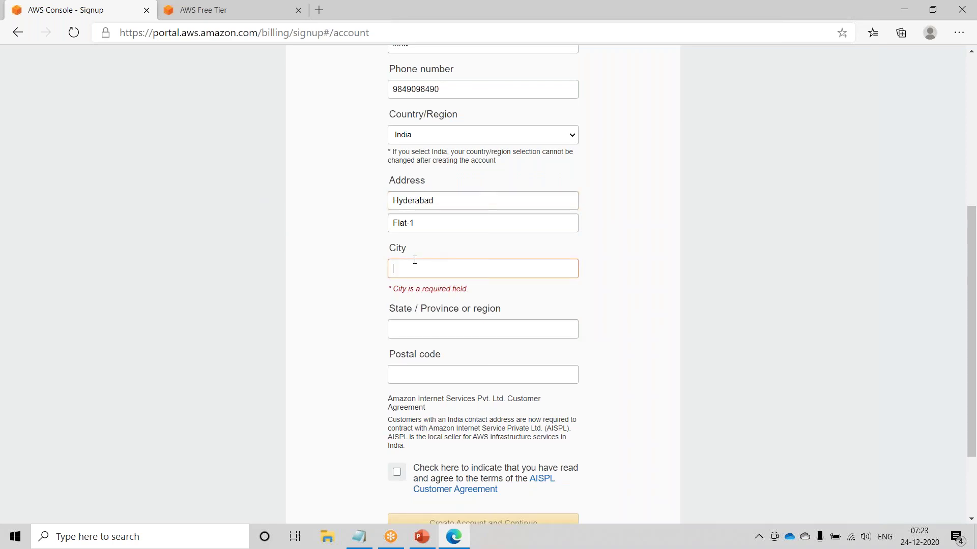
key("ctrl+v")
- Fill in state and postal code, accept the AISPL customer agreement, and create the account
left_click(427, 314)
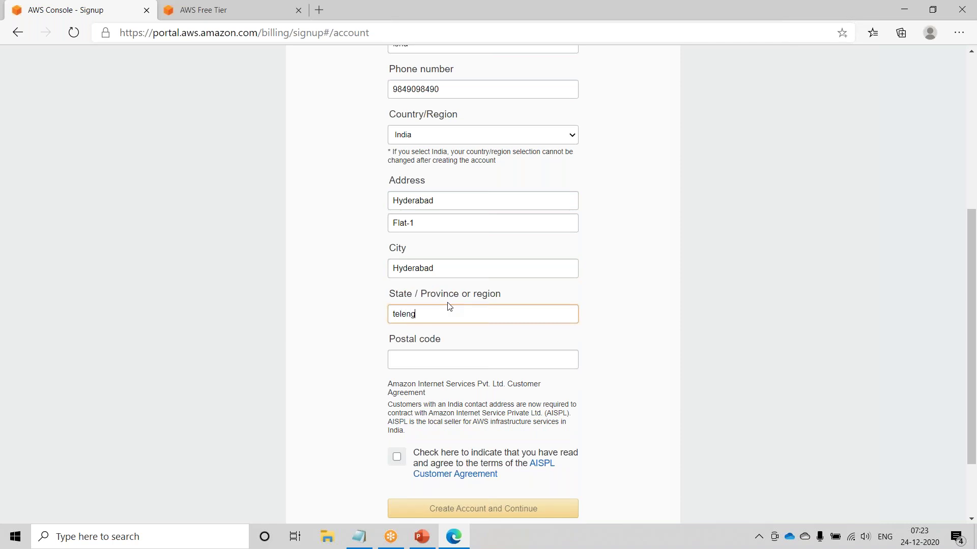
scroll(491, 338, "down", 2)
left_click(490, 266)
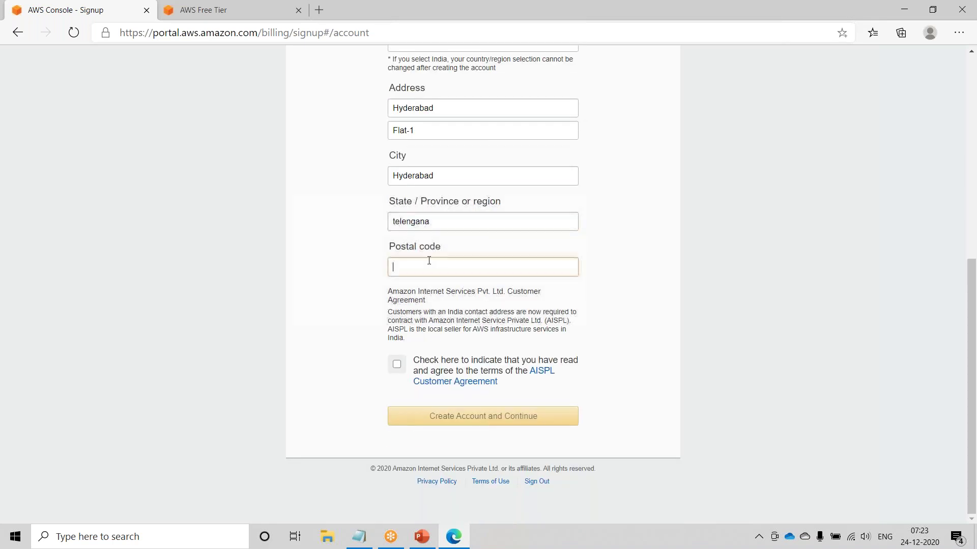
type("50")
left_click(397, 364)
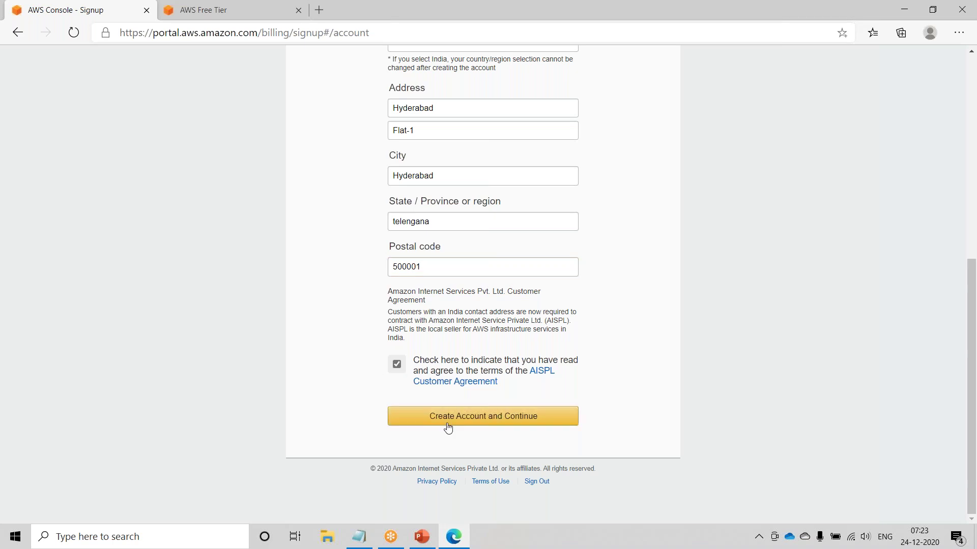
left_click(494, 417)
- Review the Payment Information card, expiry and billing address fields, then switch to PowerPoint
scroll(402, 377, "down", 3)
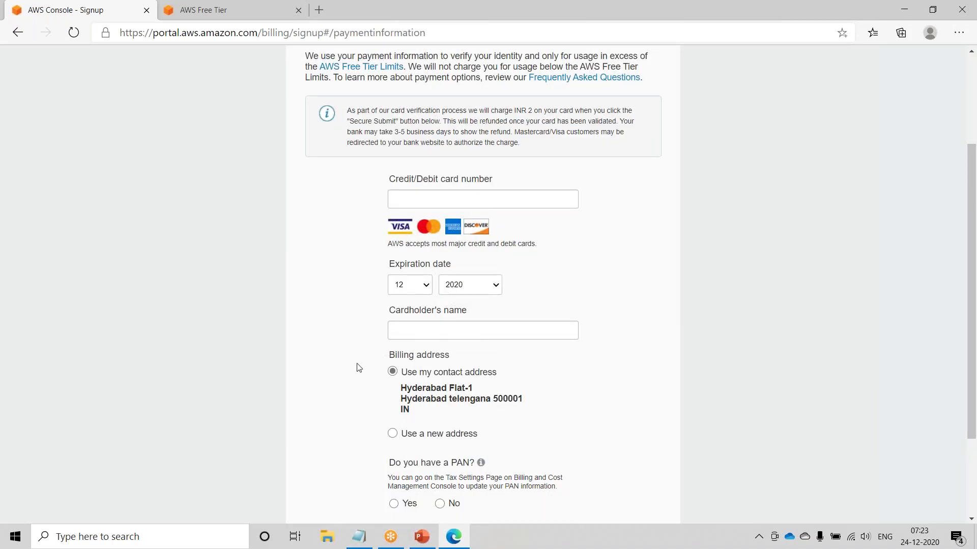
scroll(359, 366, "up", 3)
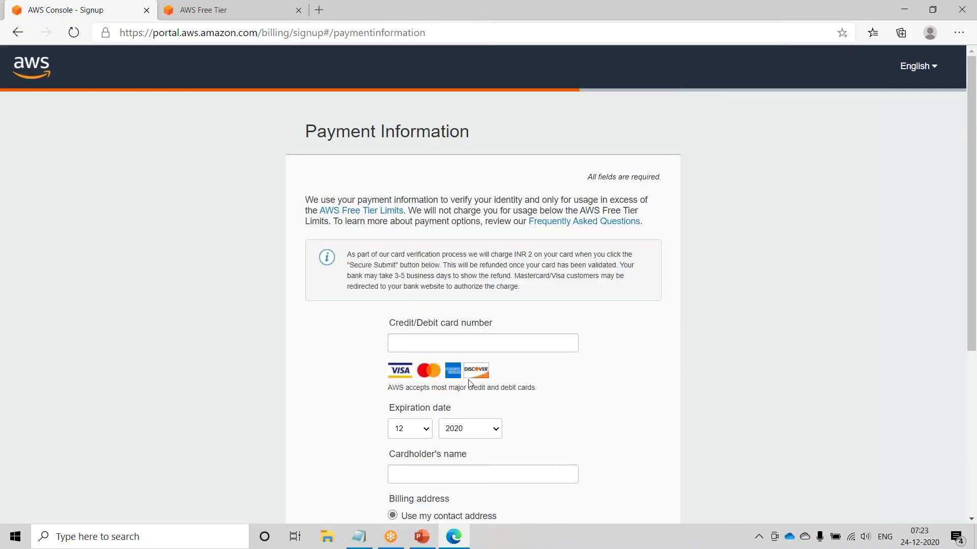
scroll(468, 383, "down", 1)
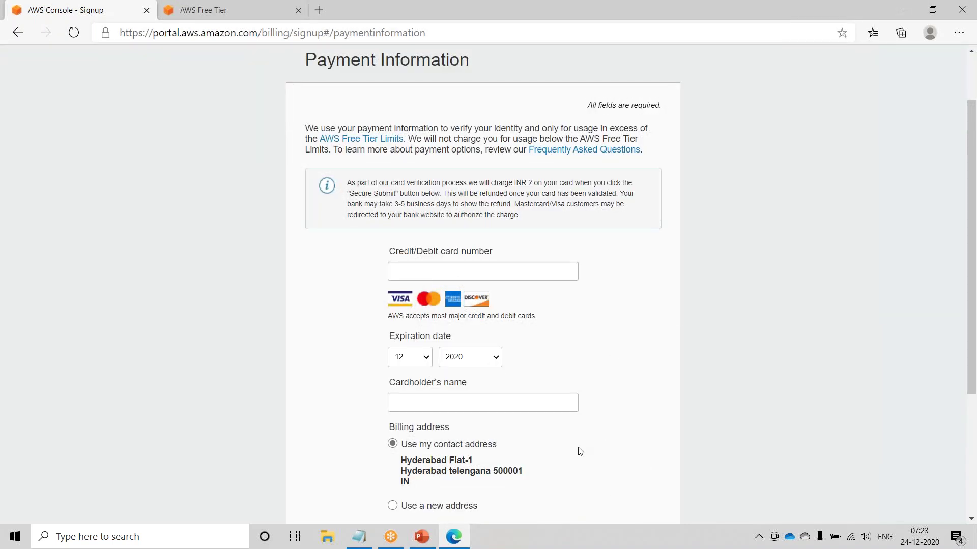
scroll(575, 454, "down", 1)
left_click(429, 541)
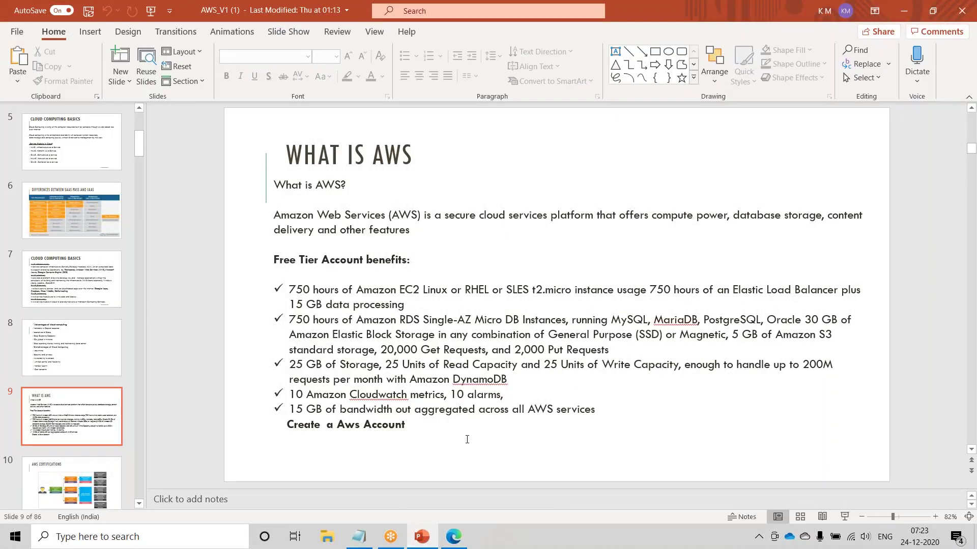
- Highlight the Free Tier benefit bullets on the 'What is AWS' slide, then minimize PowerPoint
left_click_drag(429, 425, 290, 295)
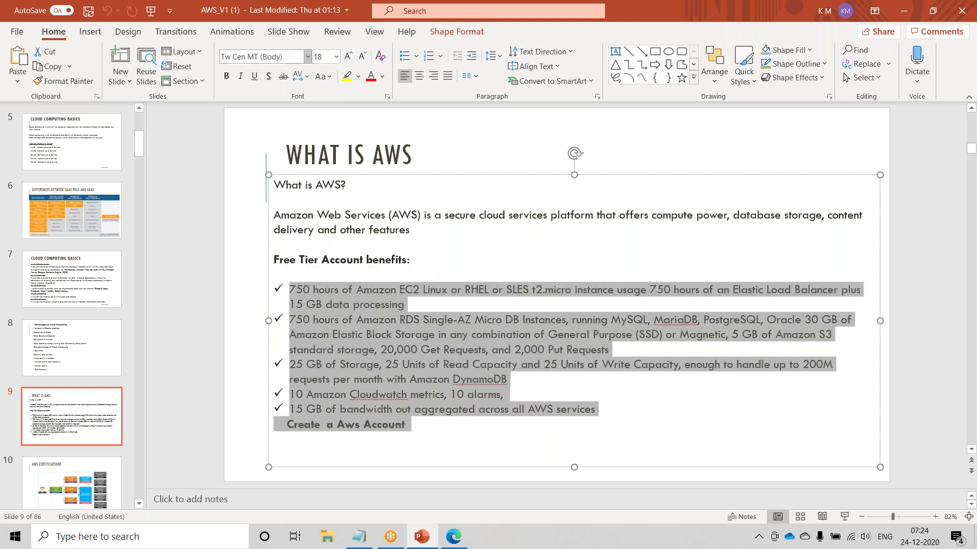
left_click(419, 429)
left_click_drag(421, 425, 288, 289)
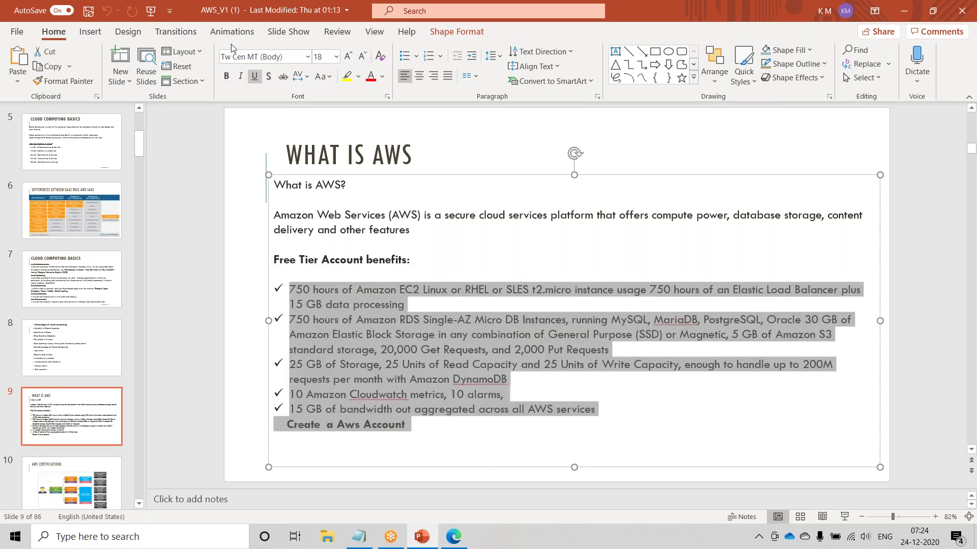
right_click(198, 13)
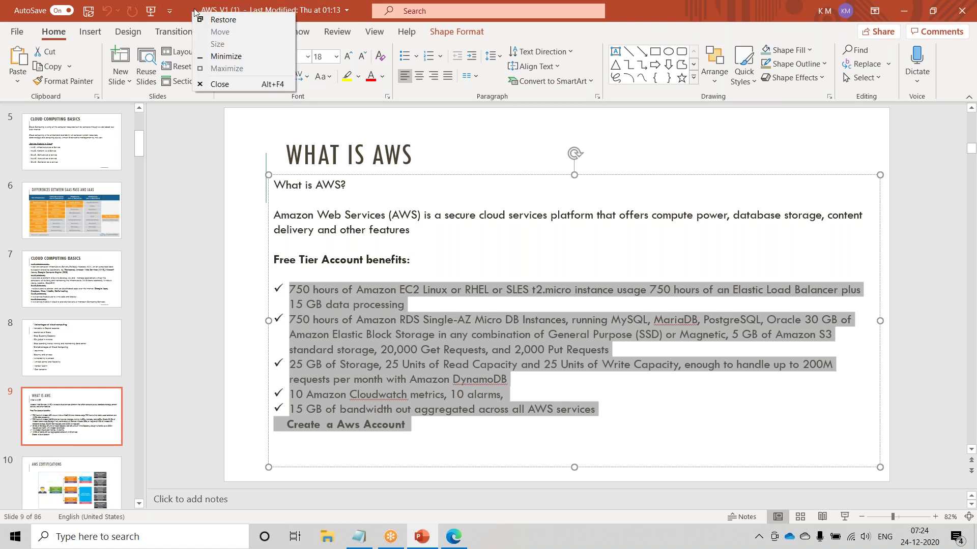
left_click(219, 56)
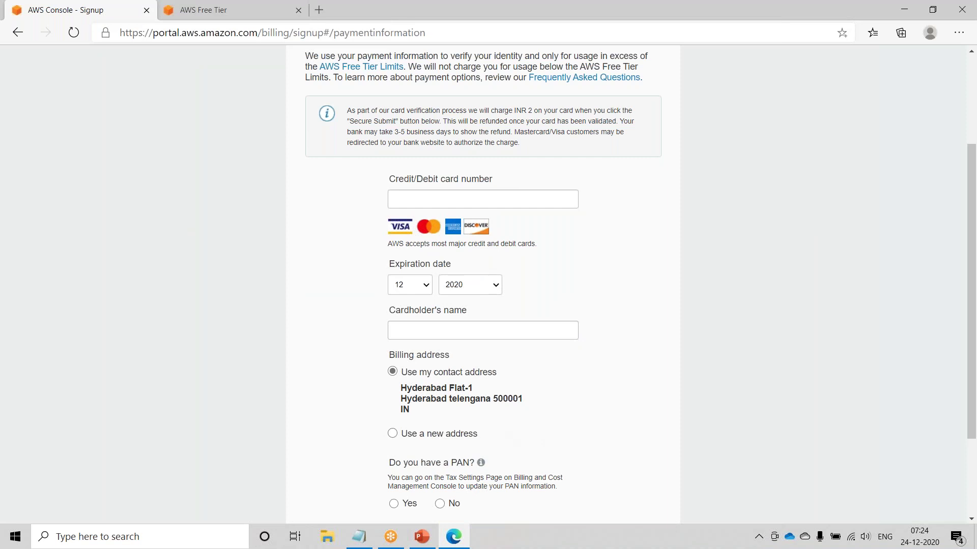
- Focus the empty card number field on Payment Information, leaving it flagged as required
scroll(651, 444, "down", 3)
scroll(409, 271, "up", 2)
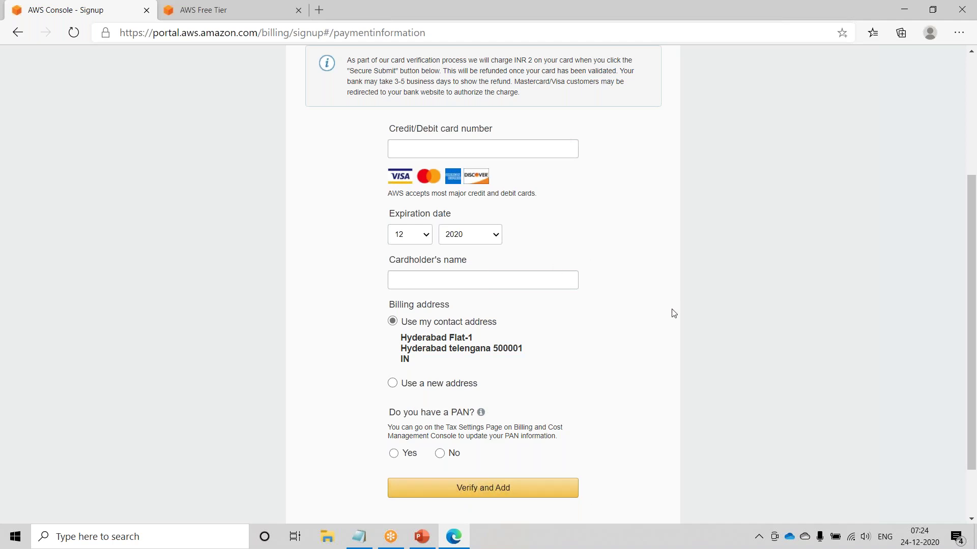
scroll(656, 319, "up", 4)
scroll(422, 345, "down", 4)
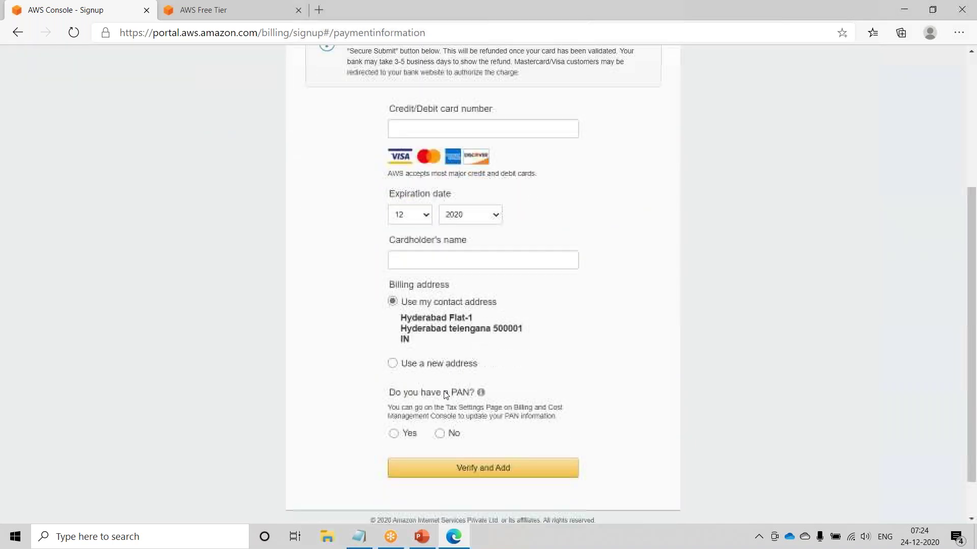
scroll(507, 250, "up", 3)
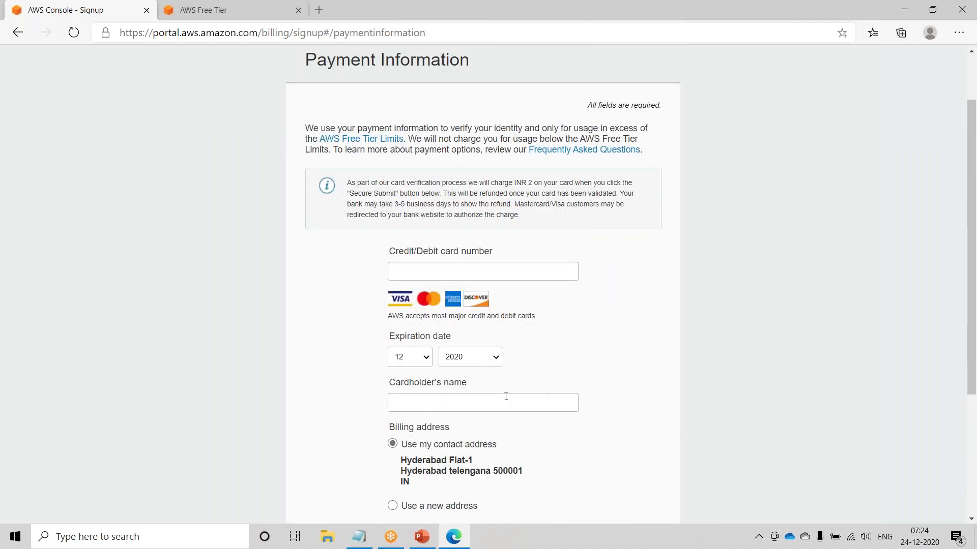
scroll(506, 395, "down", 3)
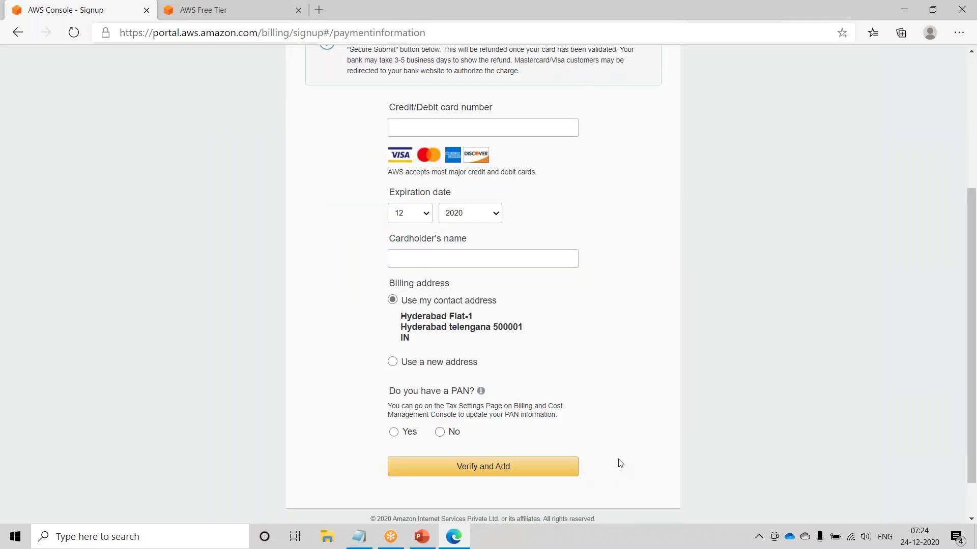
scroll(617, 462, "up", 4)
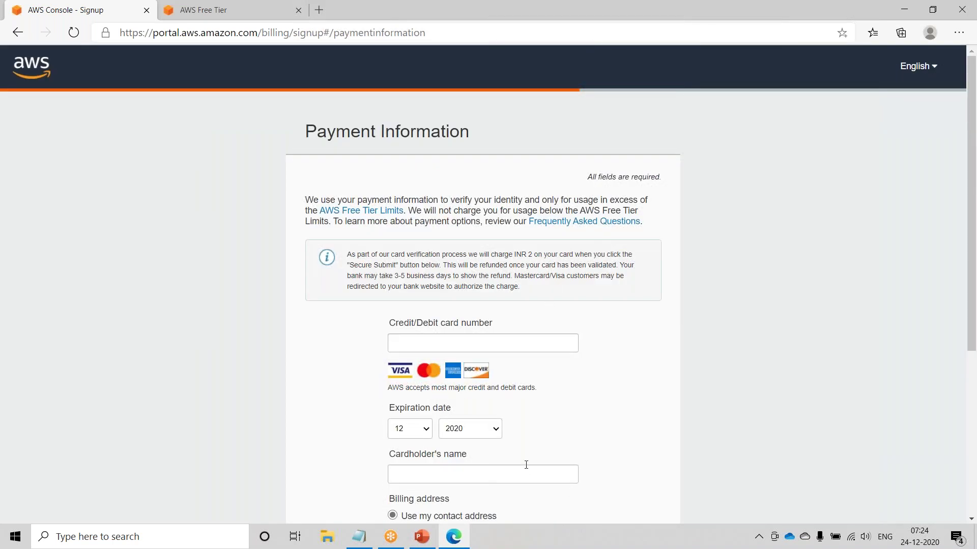
scroll(527, 467, "down", 4)
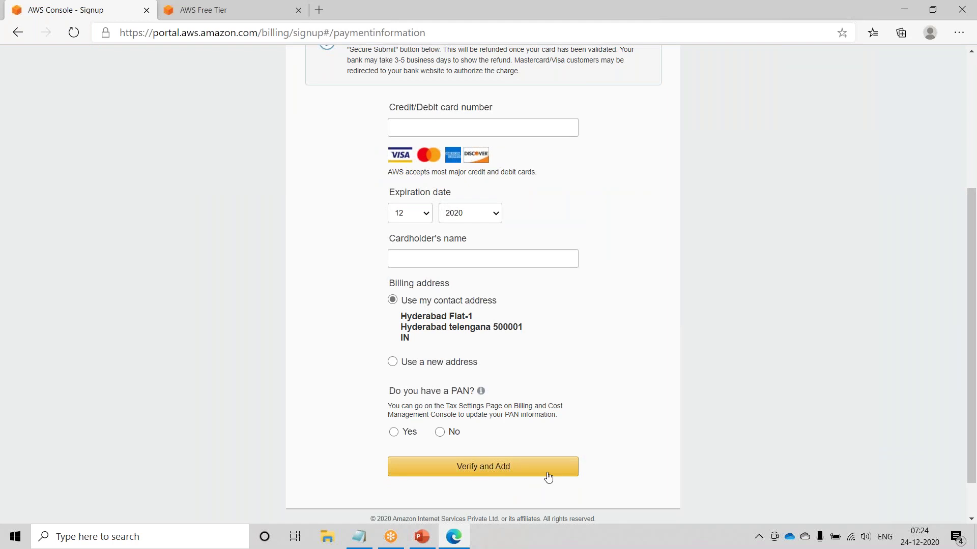
left_click(445, 129)
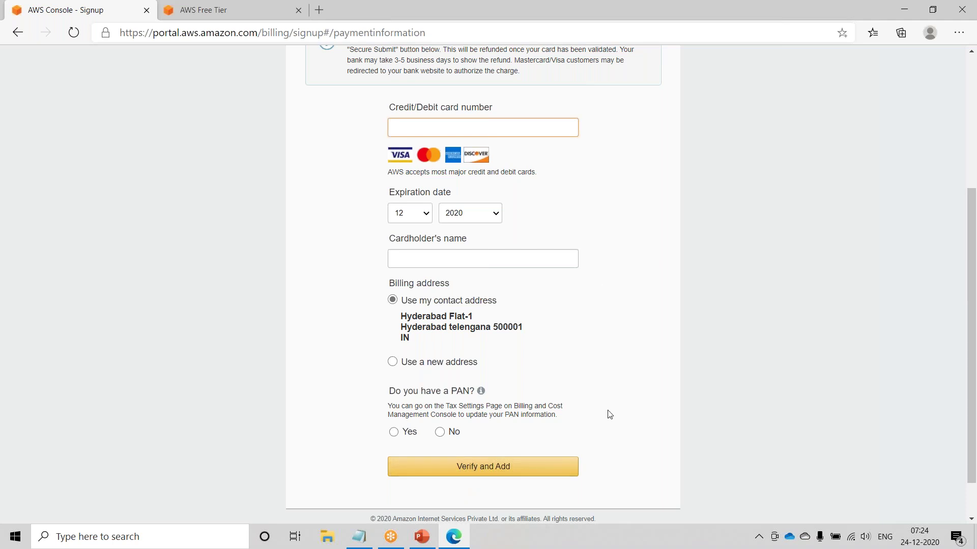
scroll(647, 315, "up", 4)
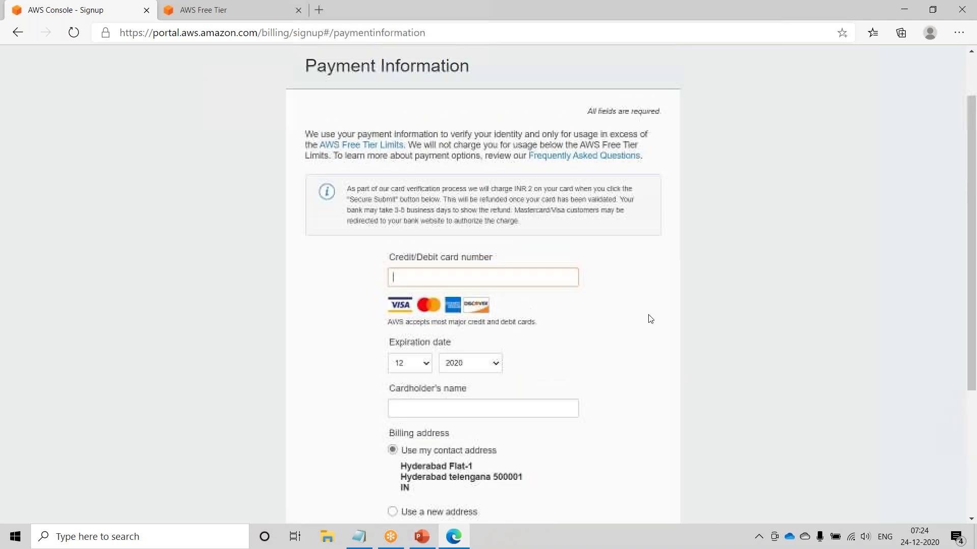
- Select the sign-up page URL in the address bar for editing
left_click(192, 36)
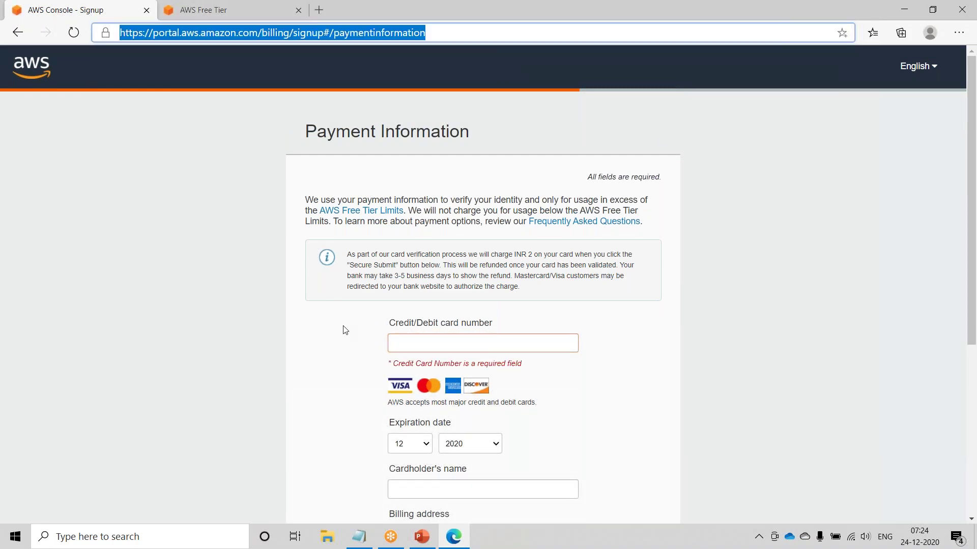
scroll(345, 331, "down", 2)
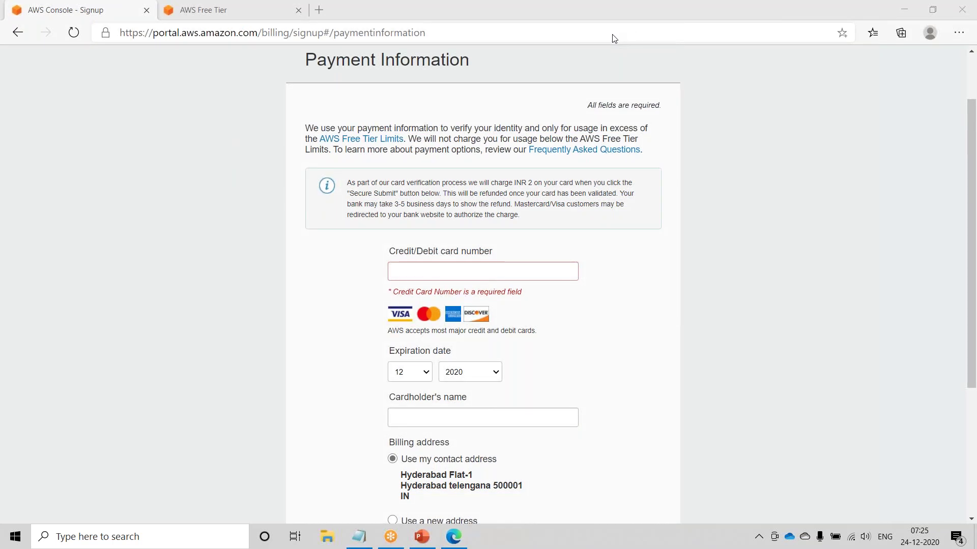
left_click(206, 33)
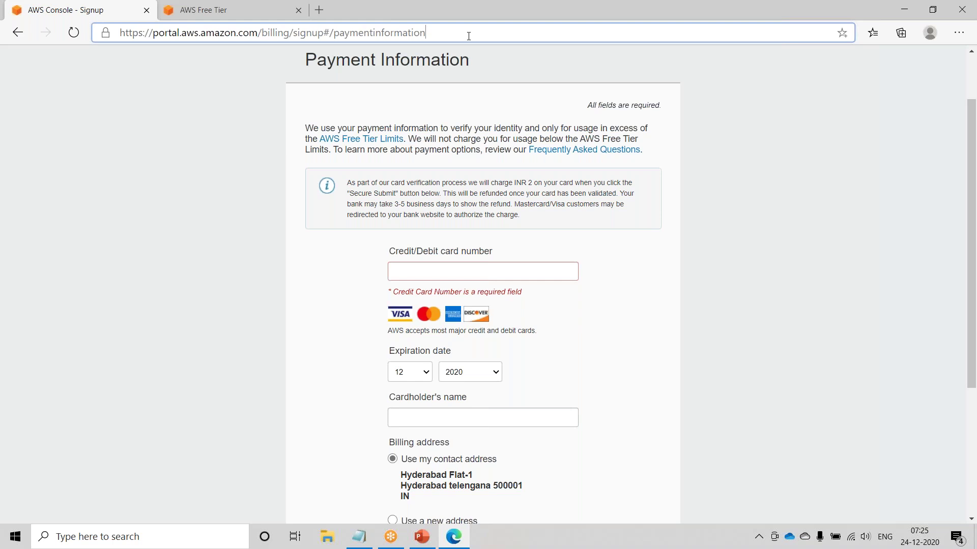
- Go to aws.amazon.com and open AWS Management Console from the My Account menu
key("ctrl+a")
type("s")
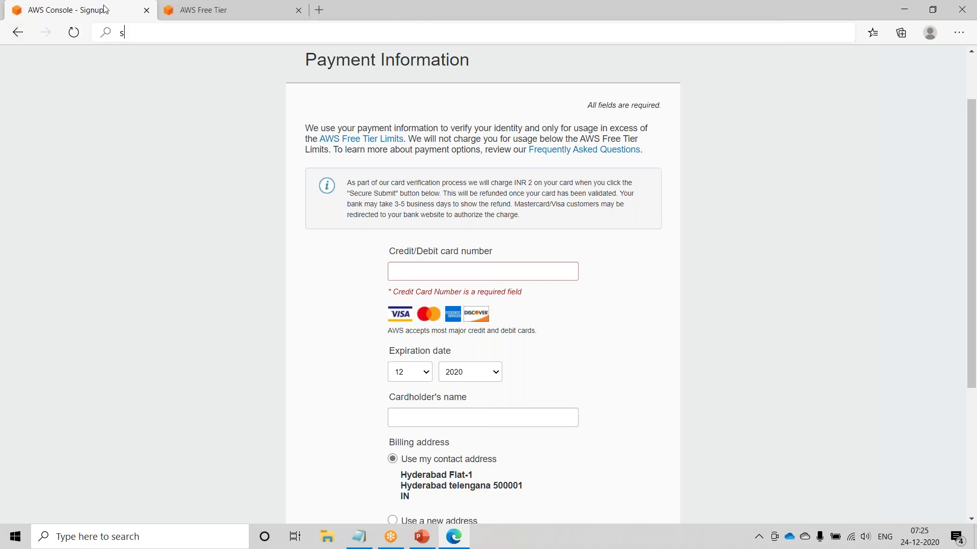
type("ws")
key("BackSpace")
key("BackSpace")
key("BackSpace")
type("aws.amazon.com")
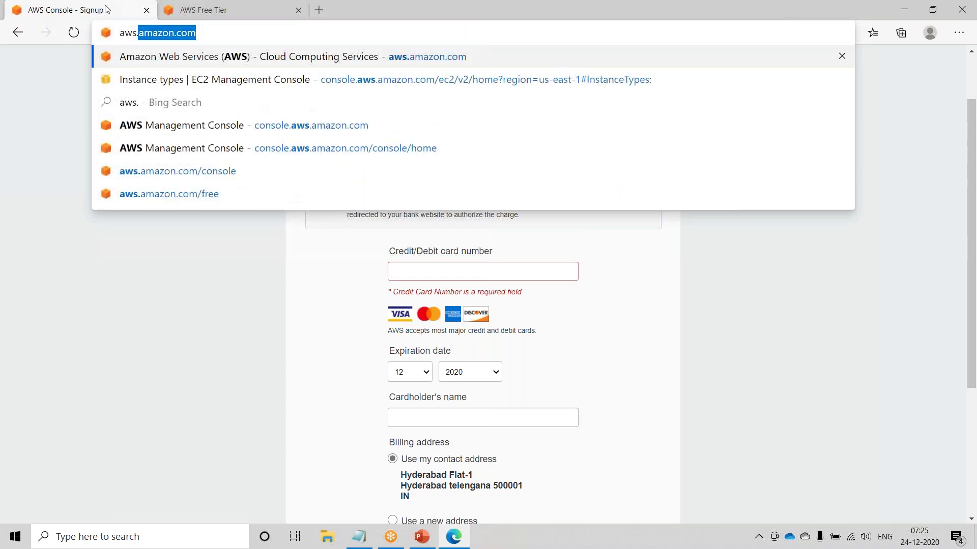
key("Right")
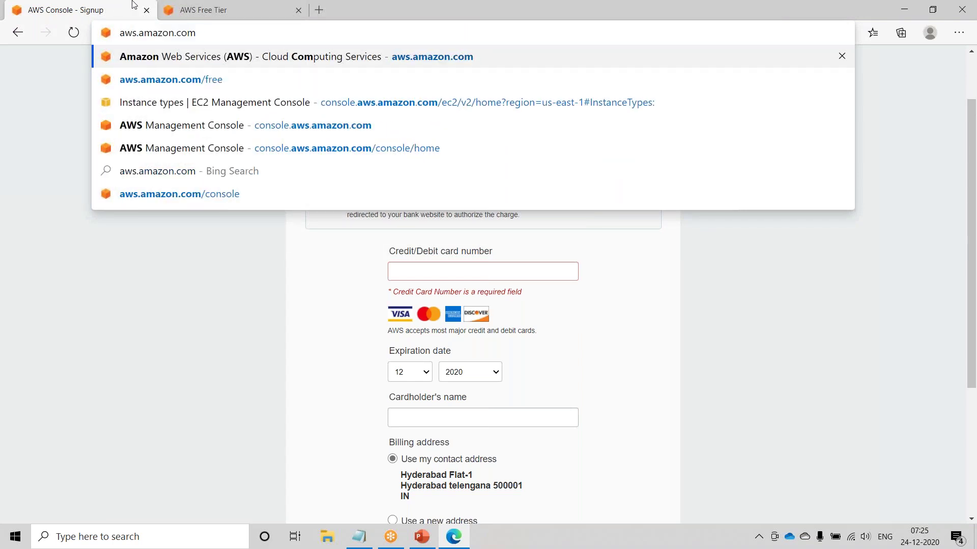
key("Return")
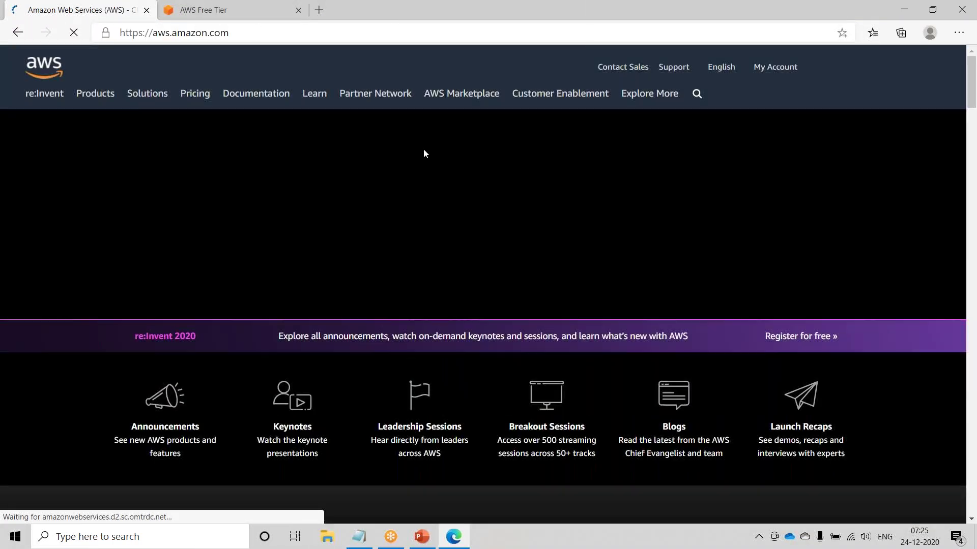
mouse_move(798, 66)
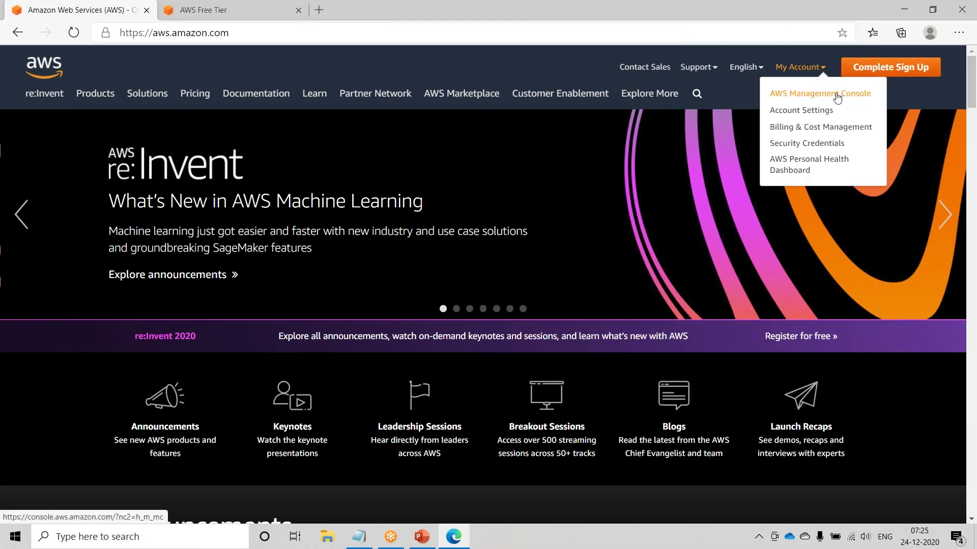
left_click(837, 96)
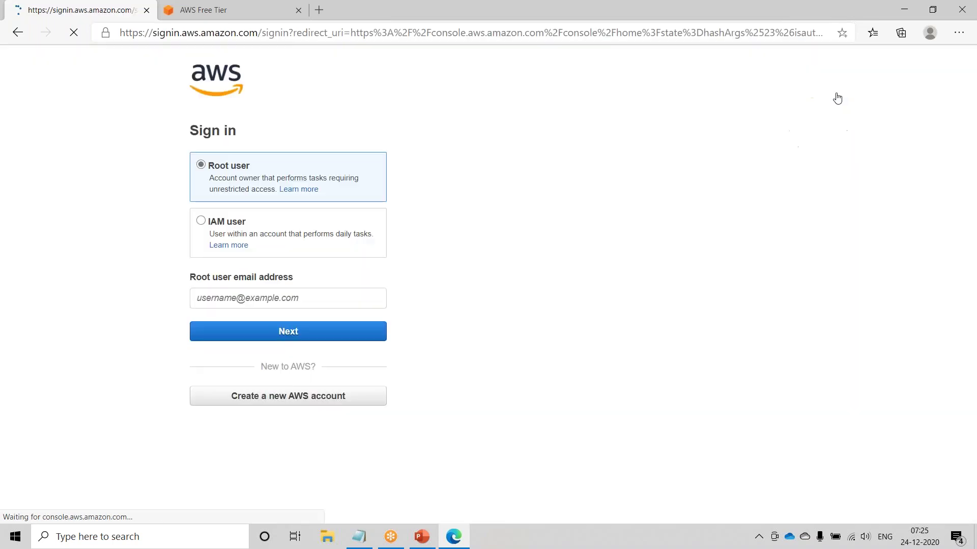
- Sign in as root user with the saved e-mail address and the account password
left_click(267, 299)
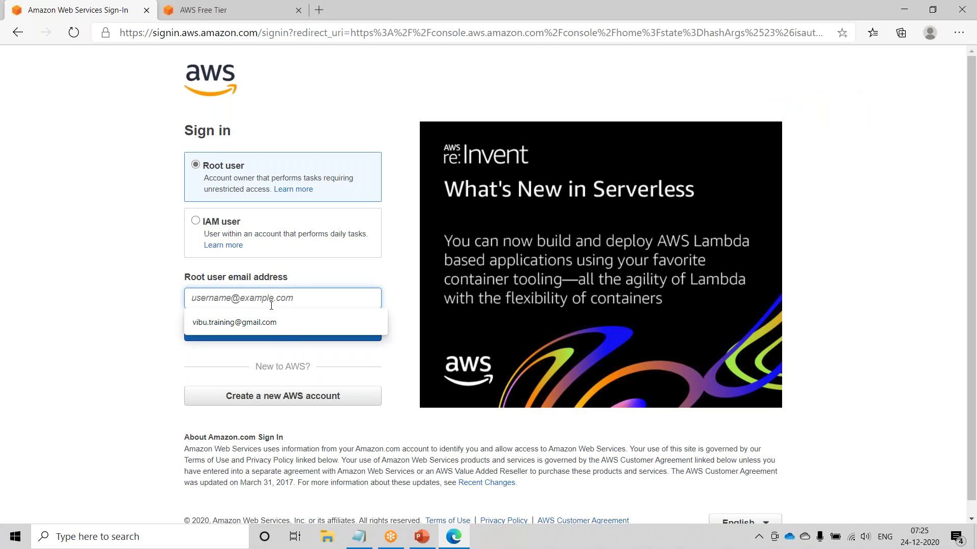
left_click(276, 323)
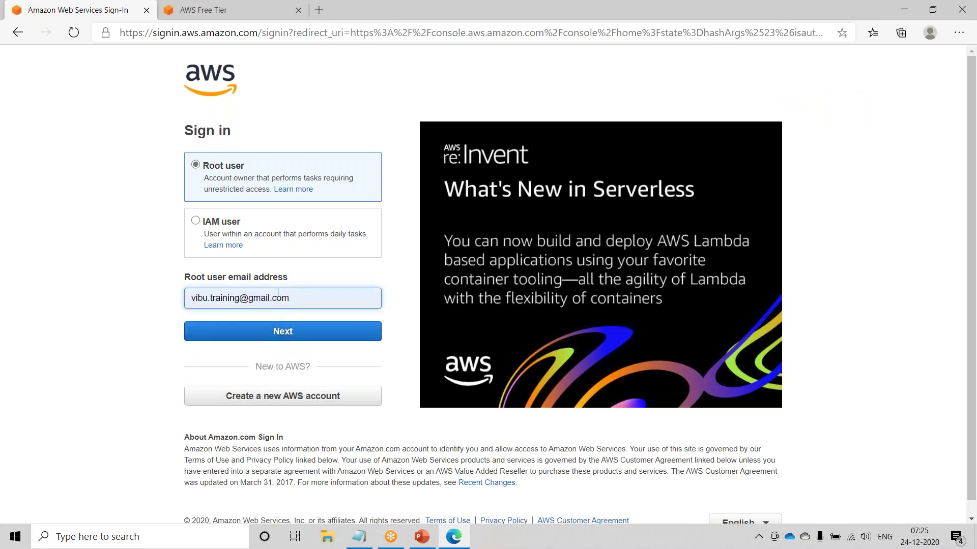
left_click_drag(320, 299, 186, 299)
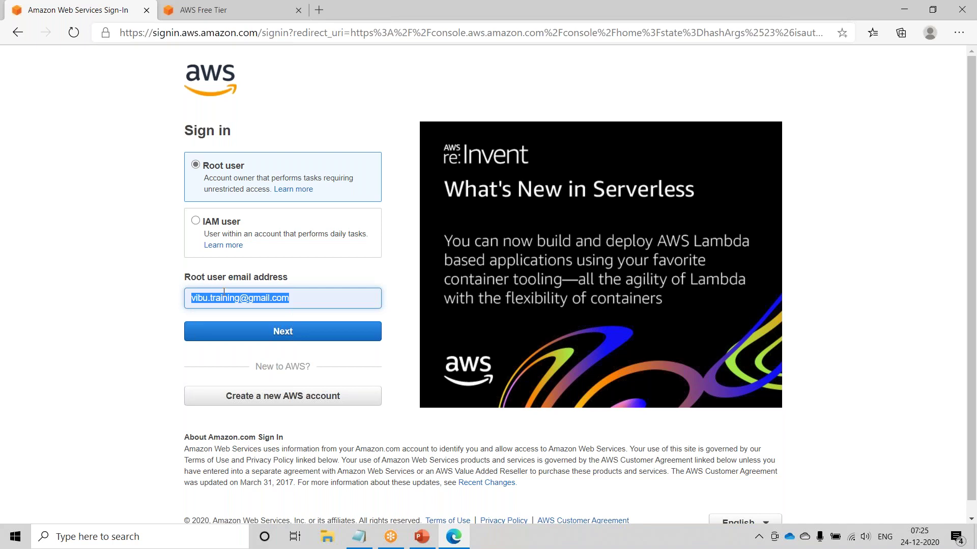
left_click(299, 335)
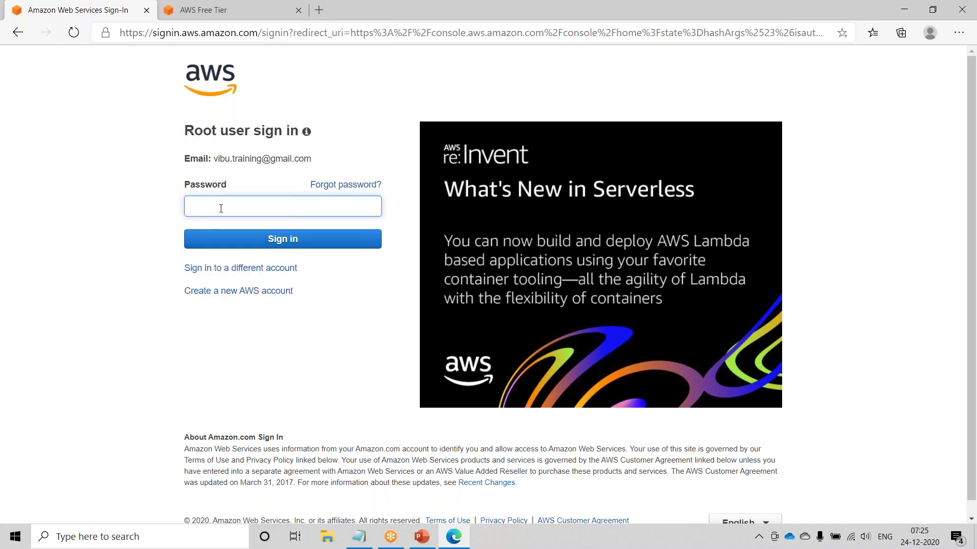
type("*******")
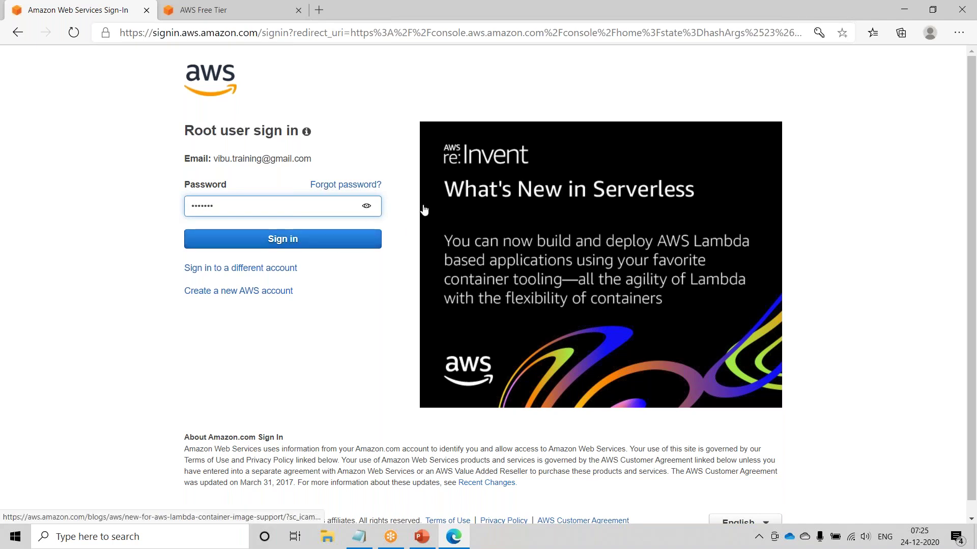
type("*")
key("Return")
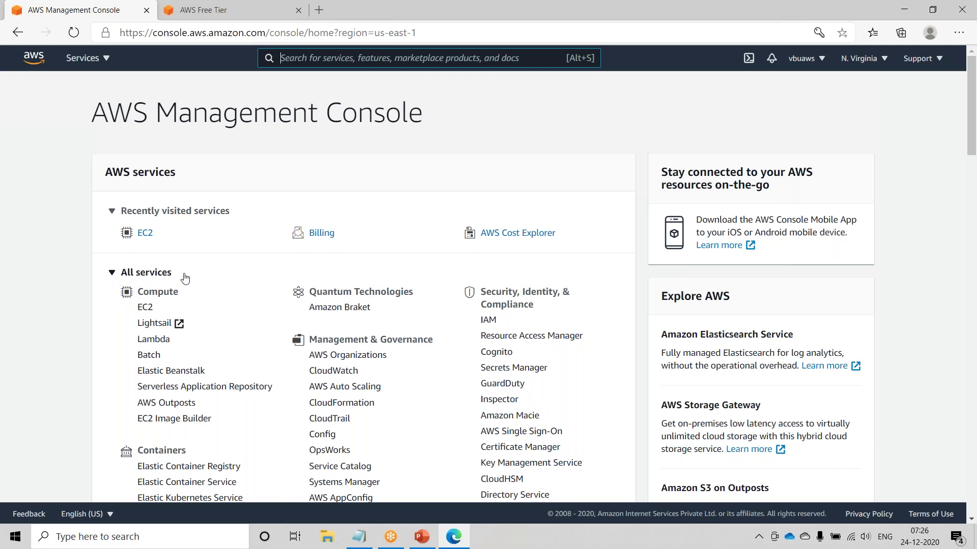
scroll(142, 190, "down", 3)
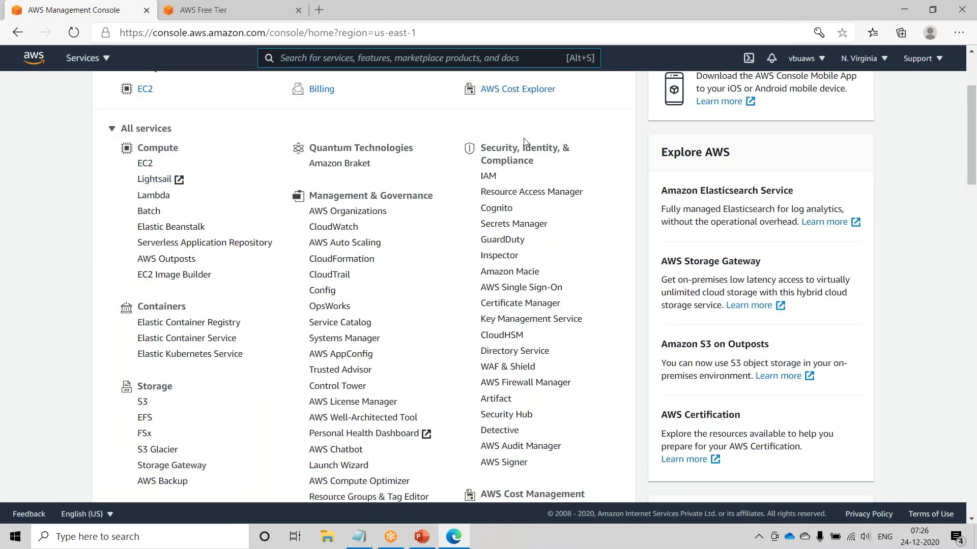
left_click(145, 163)
scroll(240, 211, "down", 6)
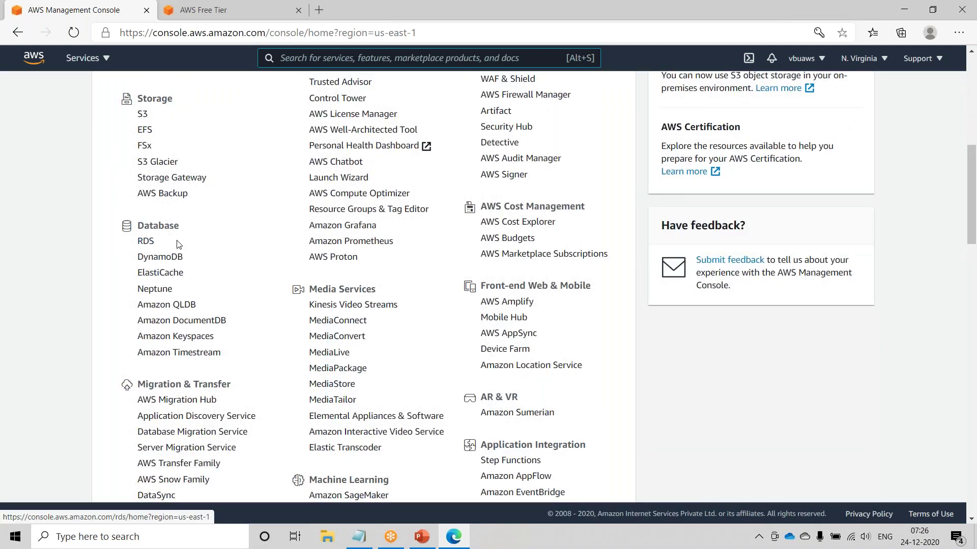
scroll(175, 236, "up", 2)
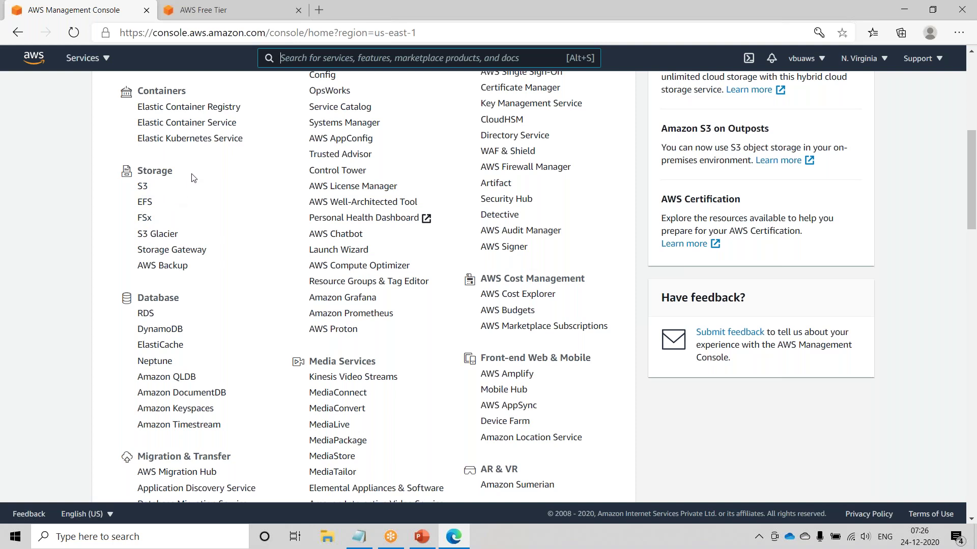
scroll(192, 178, "up", 4)
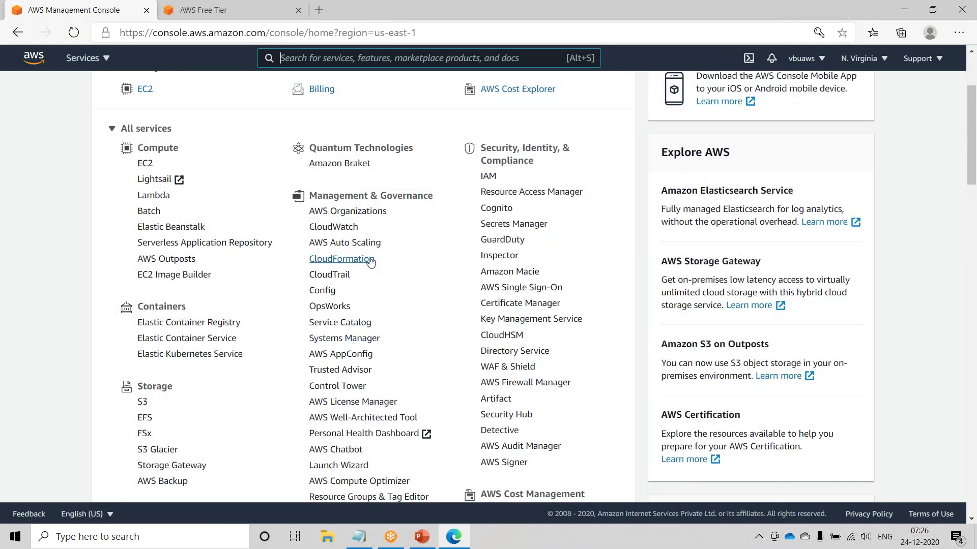
scroll(370, 262, "down", 4)
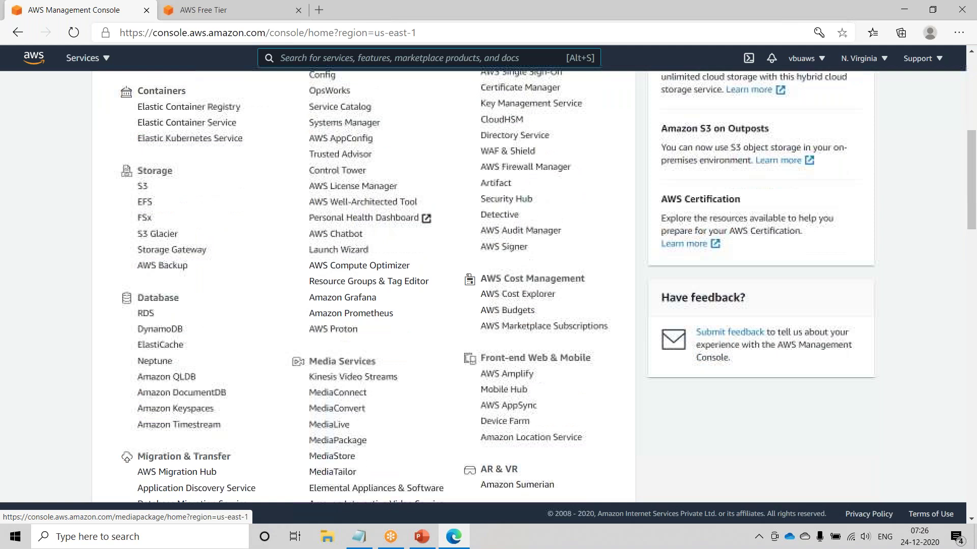
scroll(315, 407, "down", 3)
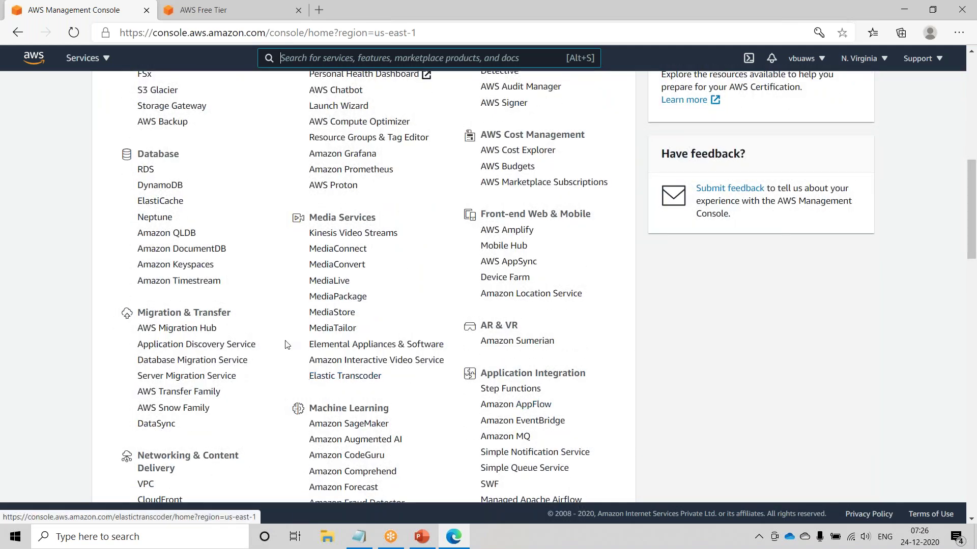
scroll(285, 345, "up", 8)
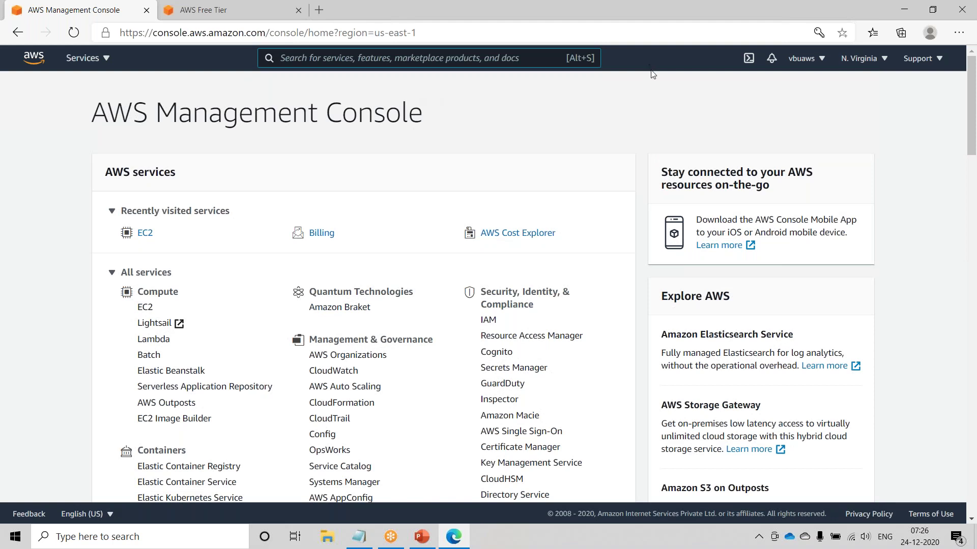
- Open the account dropdown and select the account number shown beside My Account
left_click(816, 61)
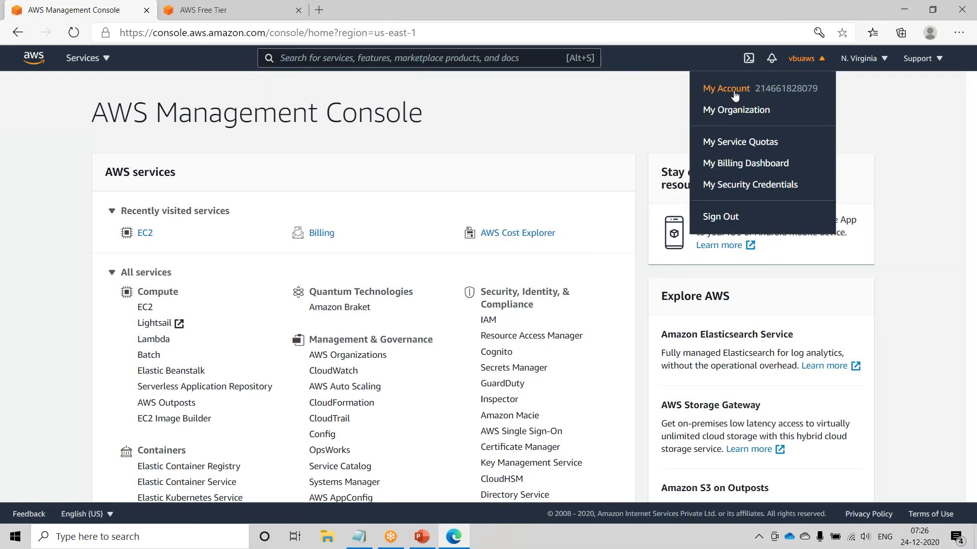
left_click_drag(756, 88, 816, 88)
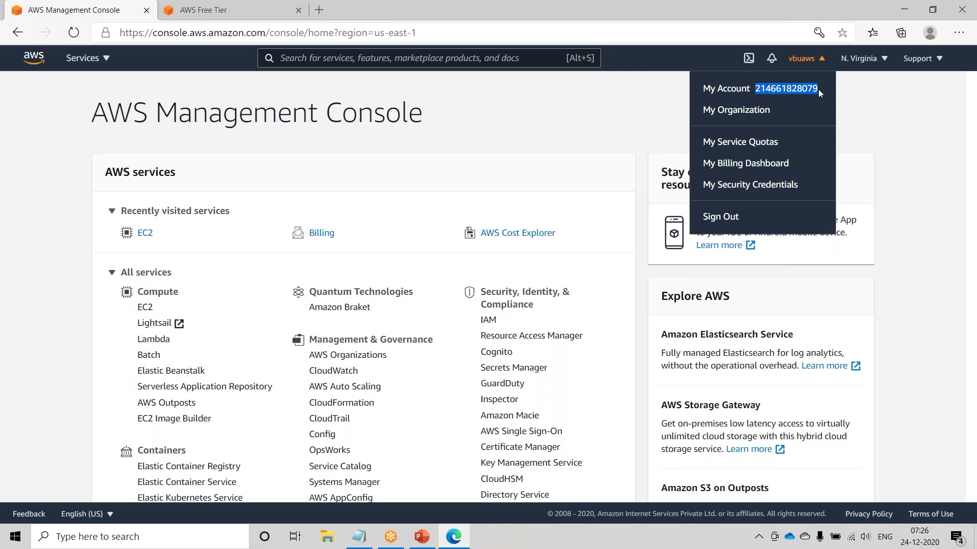
triple_click(791, 90)
left_click(807, 95)
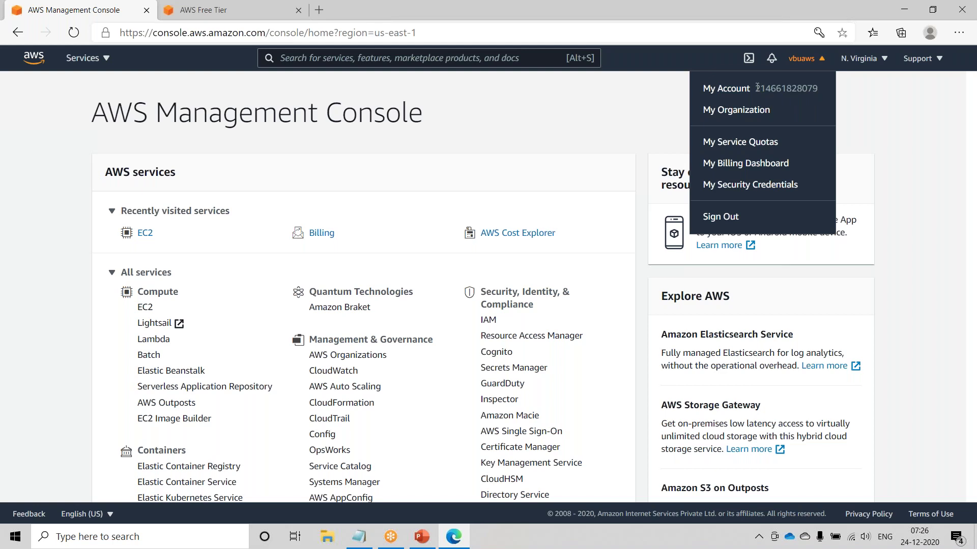
left_click_drag(766, 88, 815, 88)
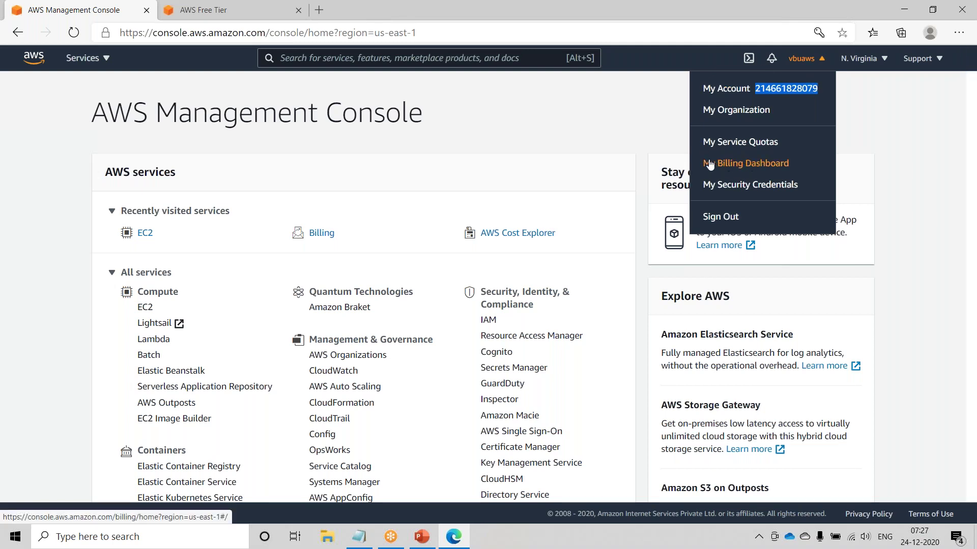
- Open My Billing Dashboard and review the $1.32 month-to-date spend summary
left_click(759, 164)
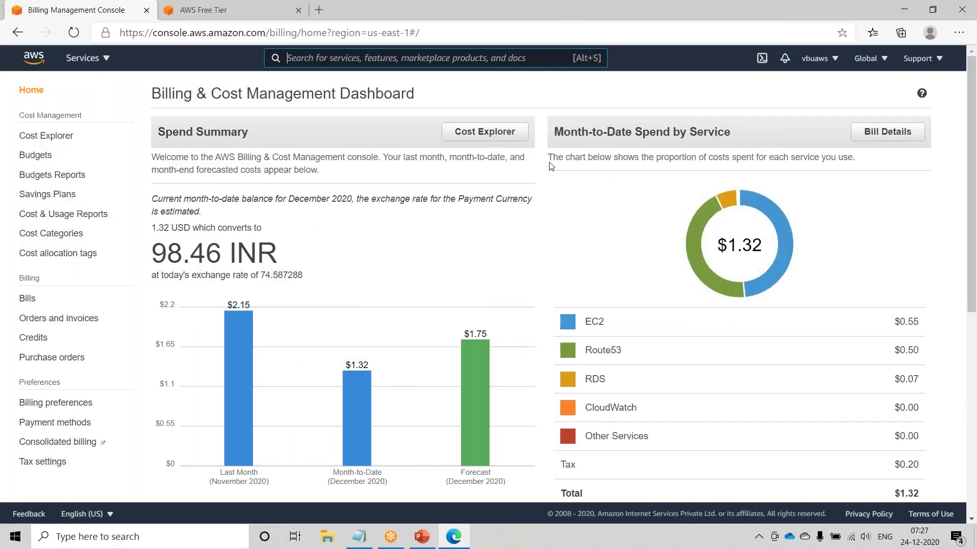
mouse_move(221, 313)
scroll(440, 254, "down", 1)
scroll(436, 257, "up", 1)
- Reload the billing dashboard from the account menu, then go to the Budgets page
left_click(831, 62)
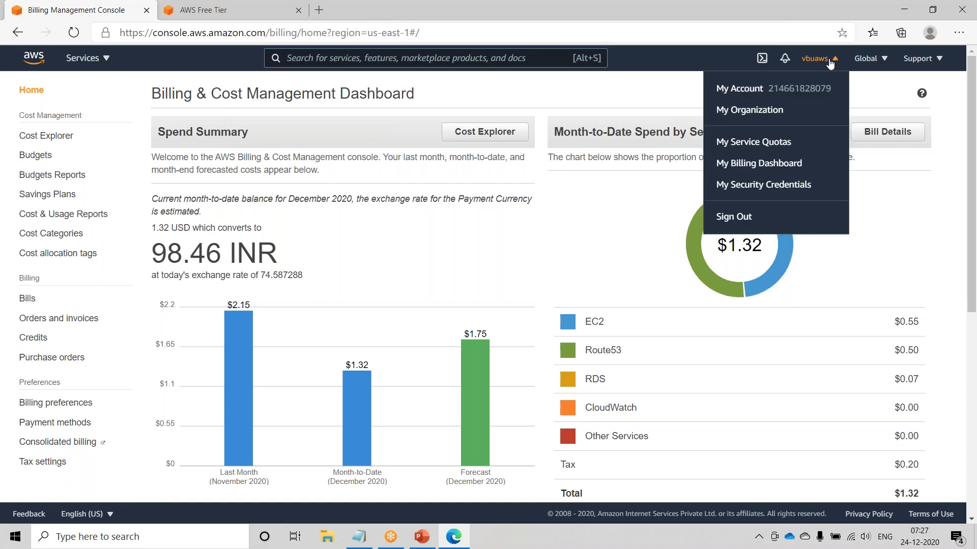
left_click(757, 164)
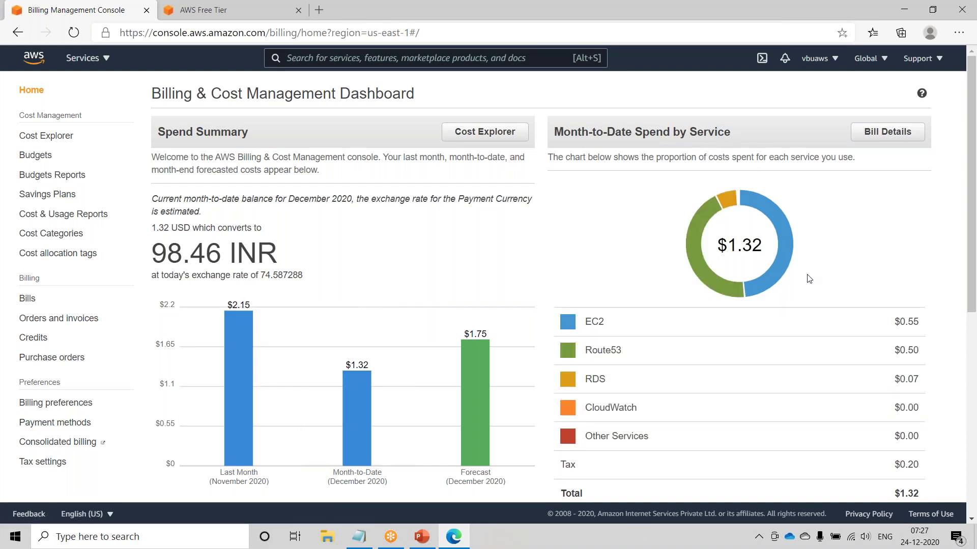
scroll(763, 306, "down", 3)
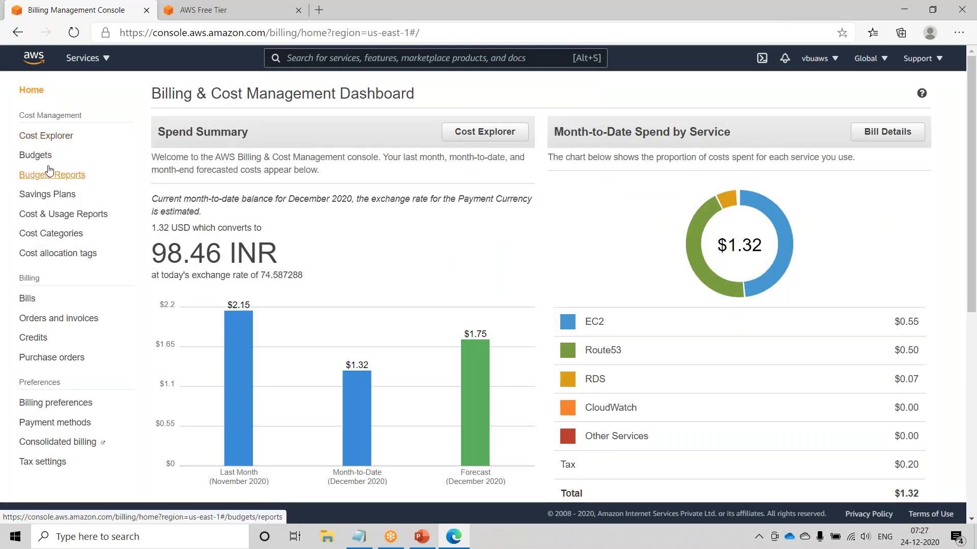
left_click(36, 156)
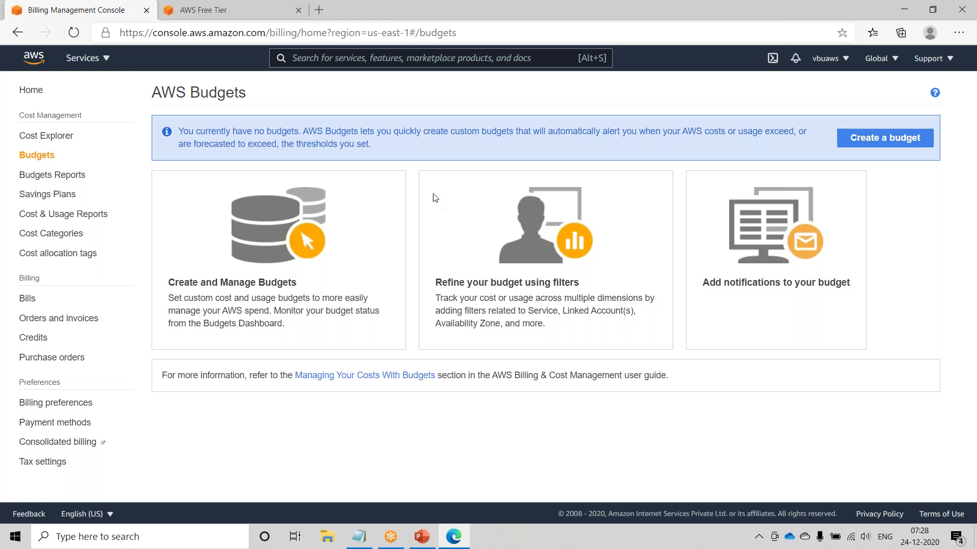
- Start the Create a budget wizard, keeping Cost budget as the budget type
left_click(884, 139)
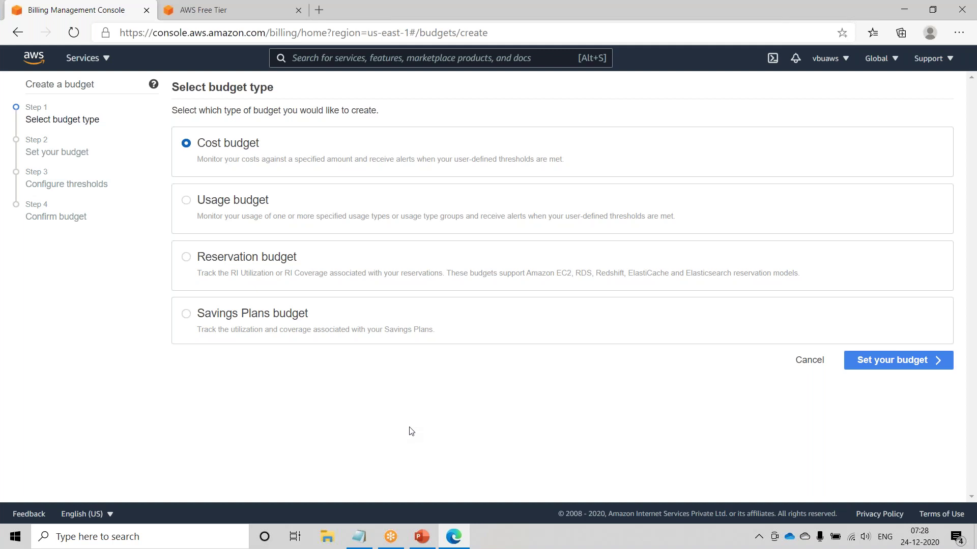
- Name the new cost budget AWS-Billing
left_click(902, 363)
left_click(370, 198)
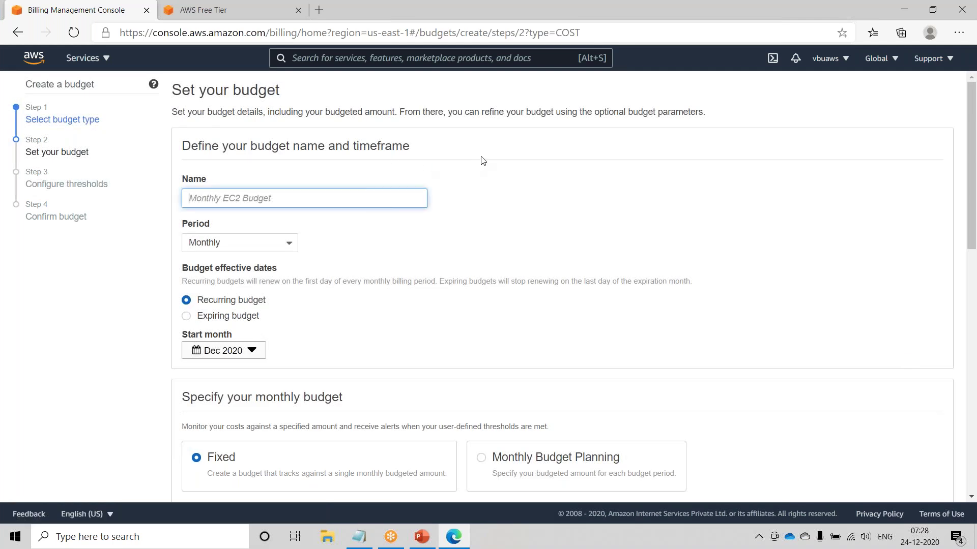
type("AWS-thr")
key("BackSpace")
key("BackSpace")
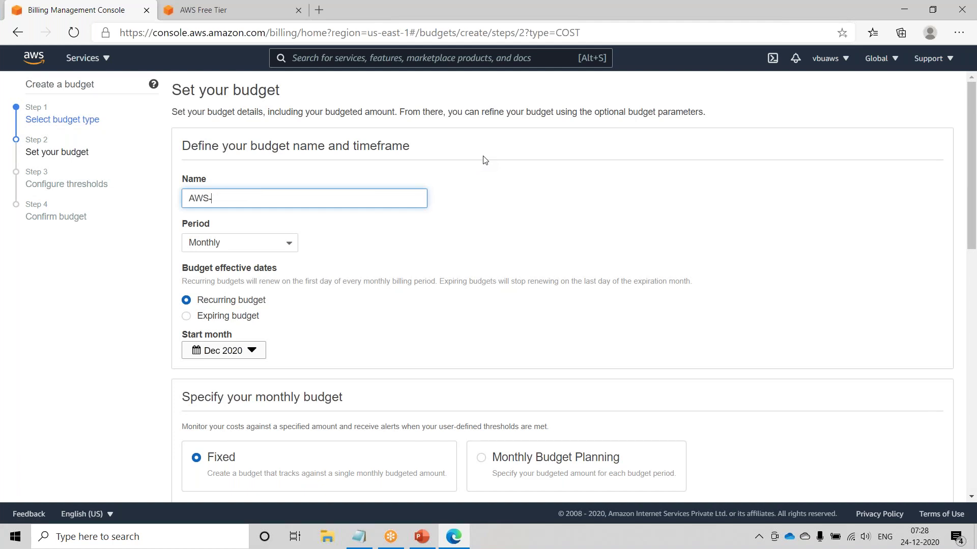
type("Billing")
left_click_drag(224, 226, 178, 224)
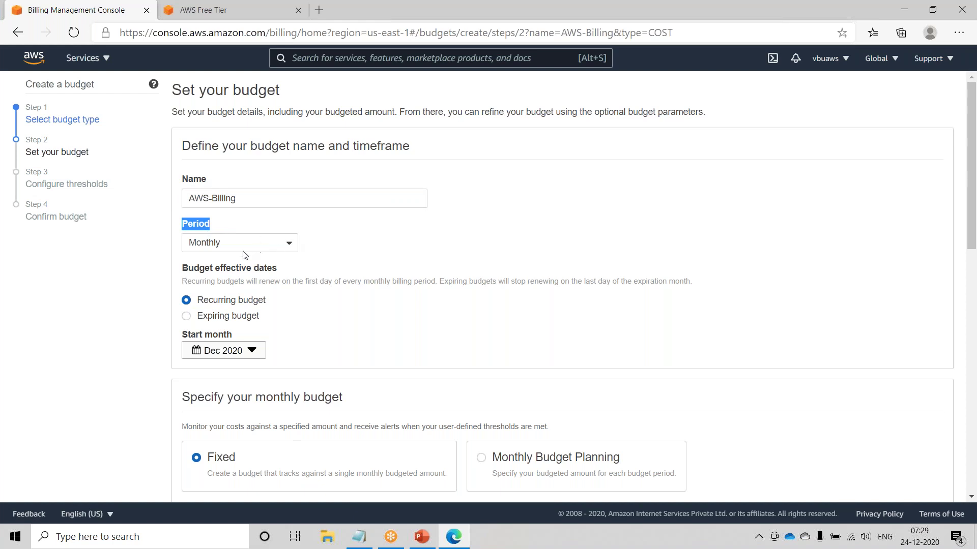
left_click(342, 250)
- Keep the Monthly period and set a fixed budgeted amount of $10
double_click(194, 223)
scroll(417, 257, "down", 3)
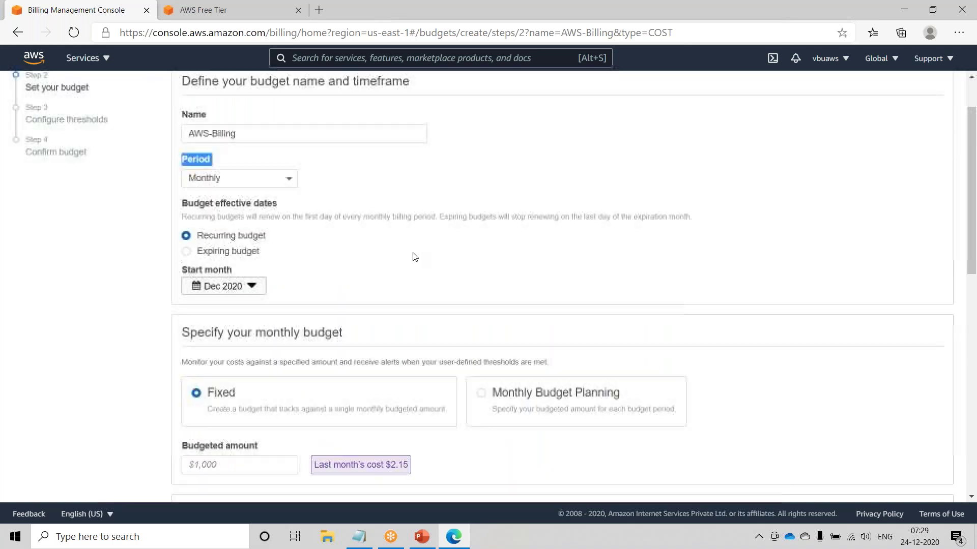
left_click(212, 400)
type("10")
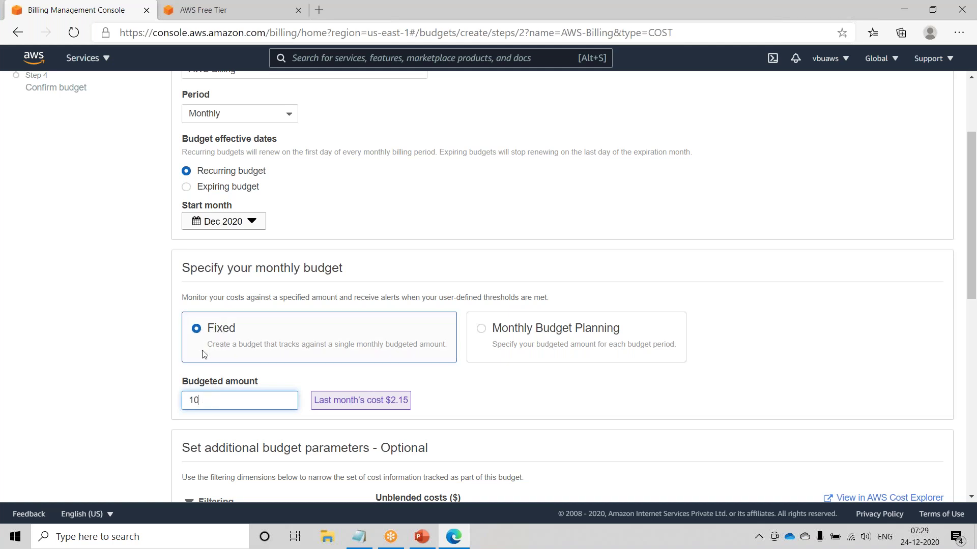
left_click_drag(215, 400, 178, 400)
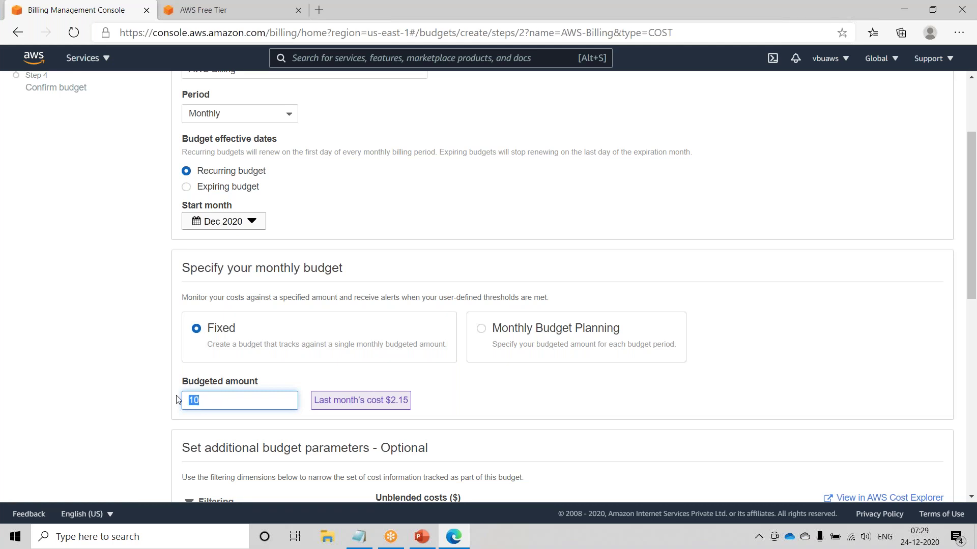
left_click(484, 337)
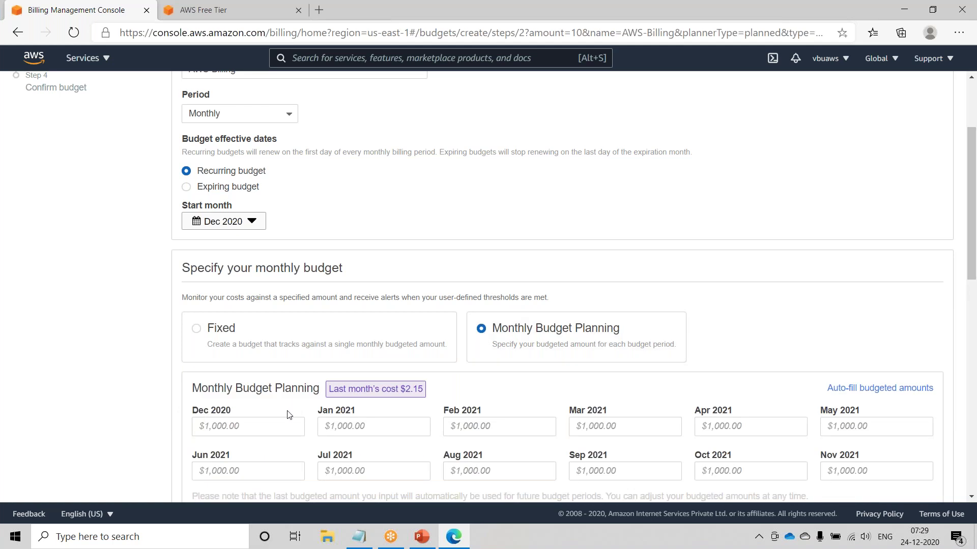
scroll(230, 423, "down", 1)
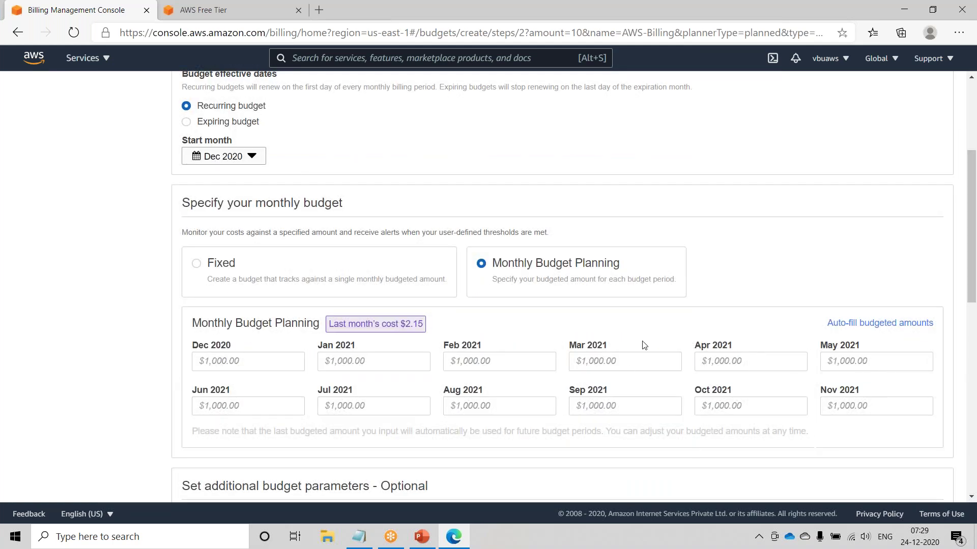
left_click(213, 269)
scroll(251, 271, "down", 1)
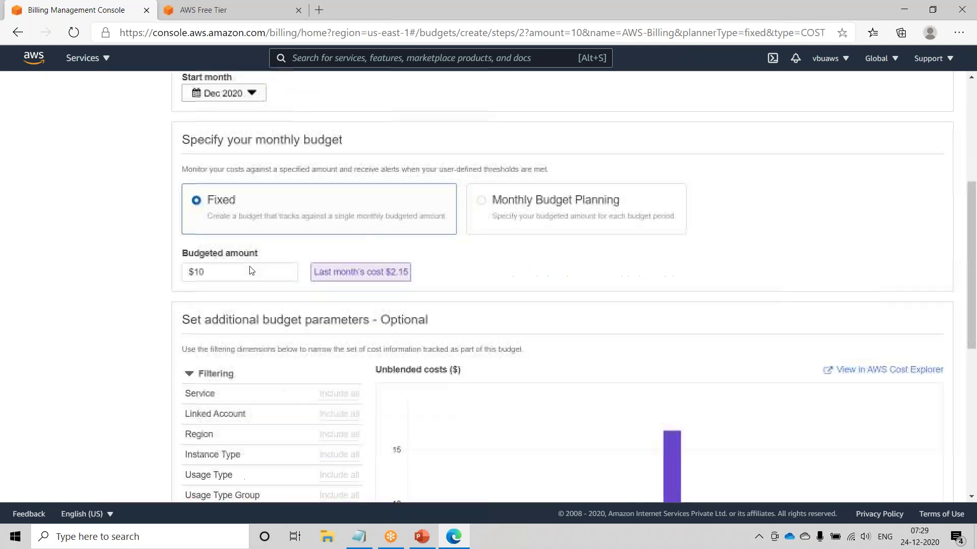
scroll(251, 271, "down", 6)
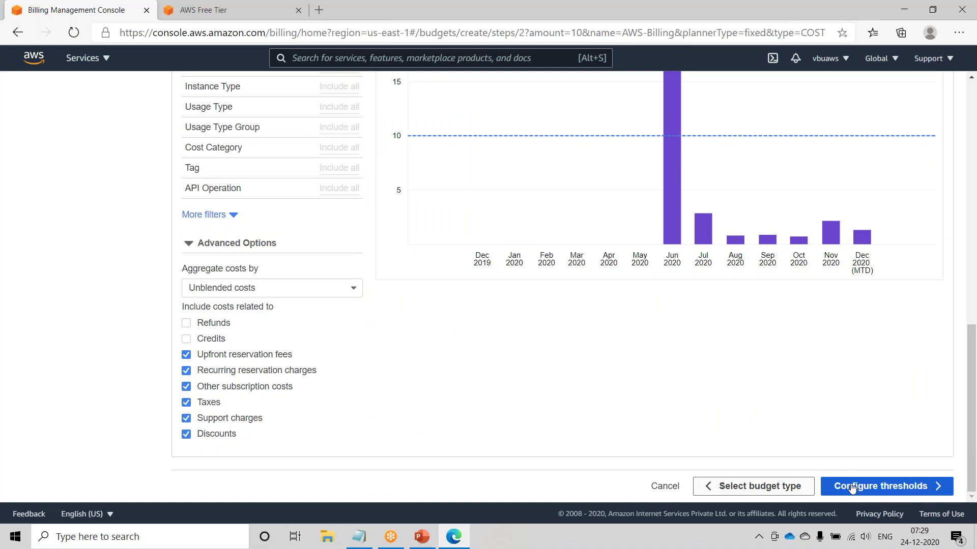
- Set the alert threshold to 100% of the budgeted amount ($10.00), after trying 80%
left_click(902, 487)
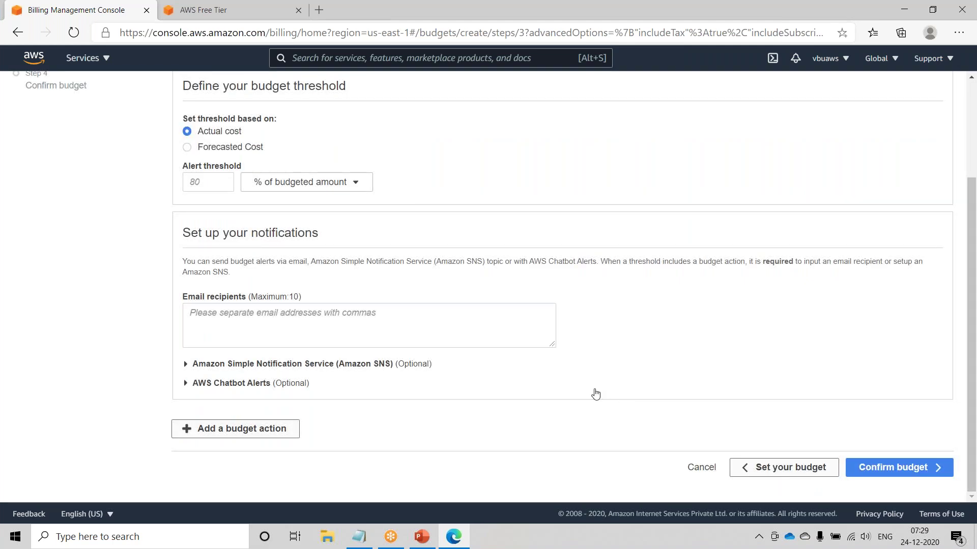
scroll(647, 428, "up", 3)
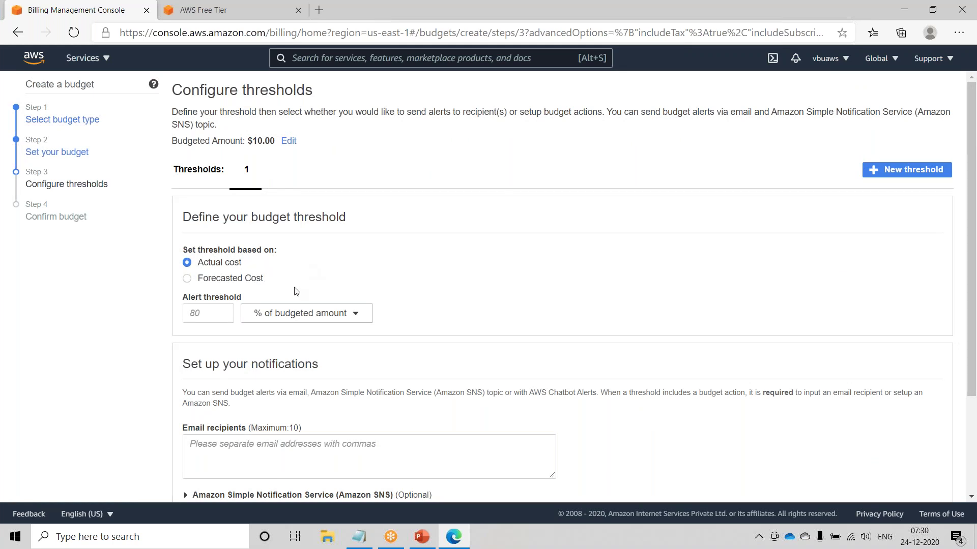
left_click(195, 311)
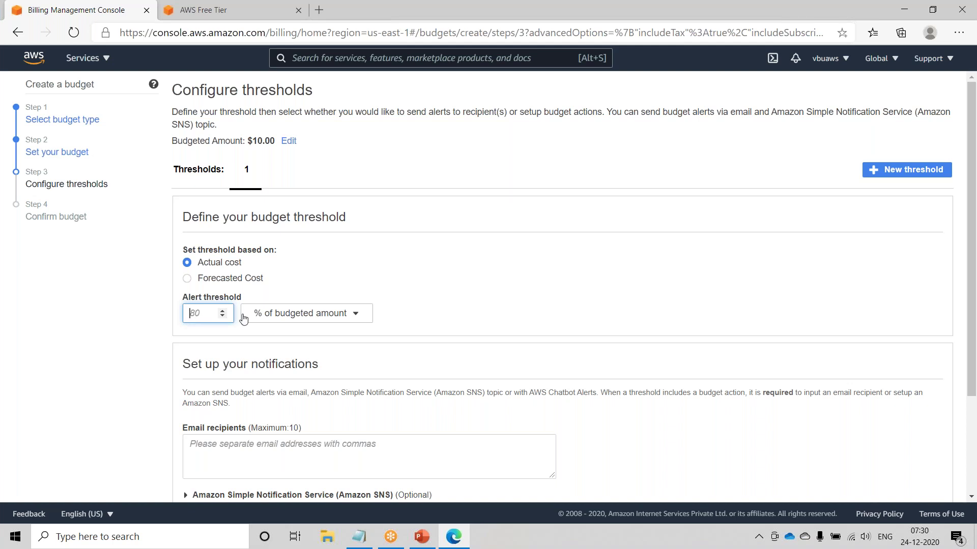
type("100")
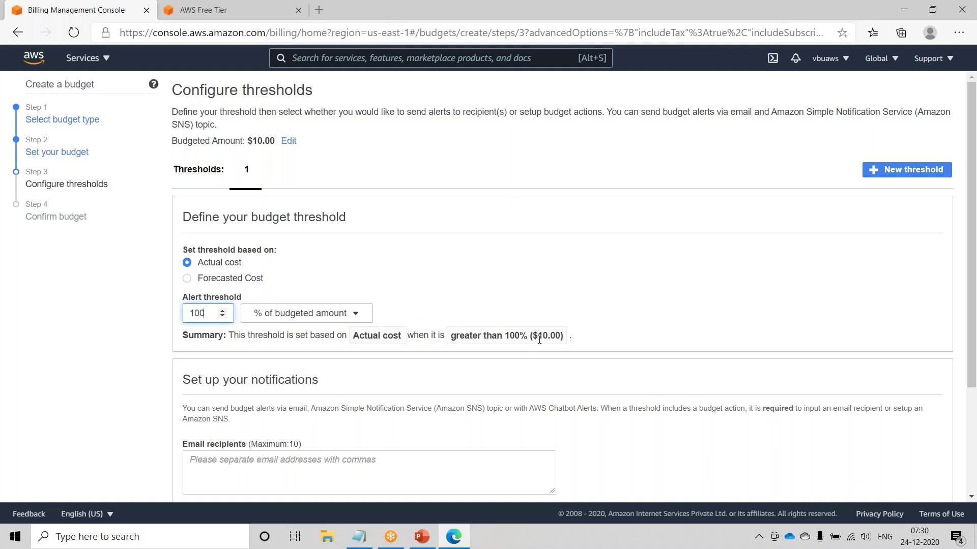
left_click_drag(535, 335, 558, 336)
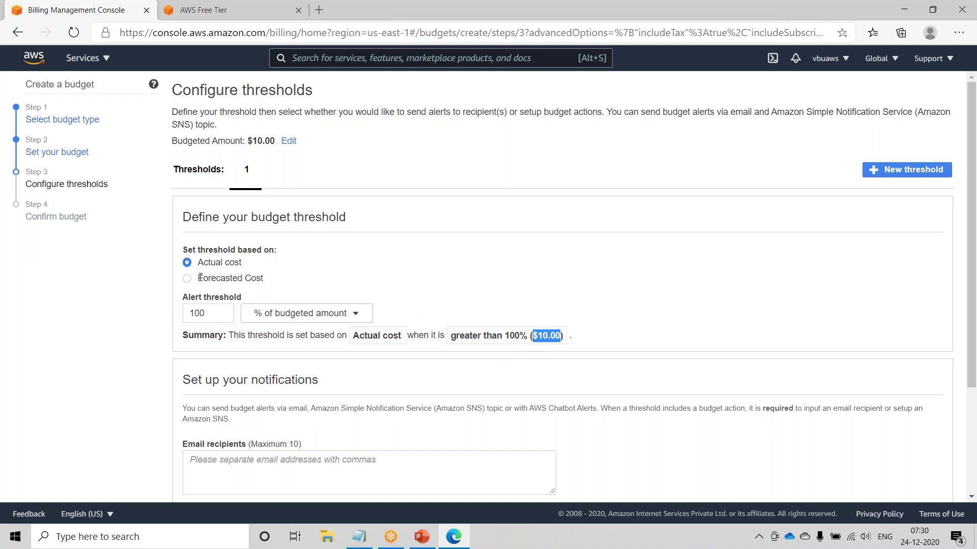
left_click_drag(208, 312, 166, 310)
type("80")
left_click(564, 299)
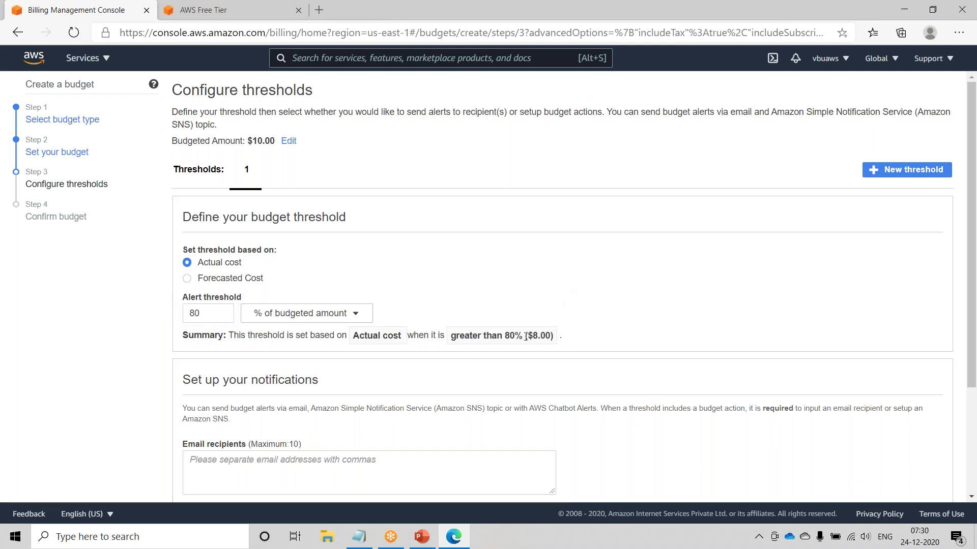
left_click_drag(529, 336, 556, 336)
double_click(206, 315)
type("100")
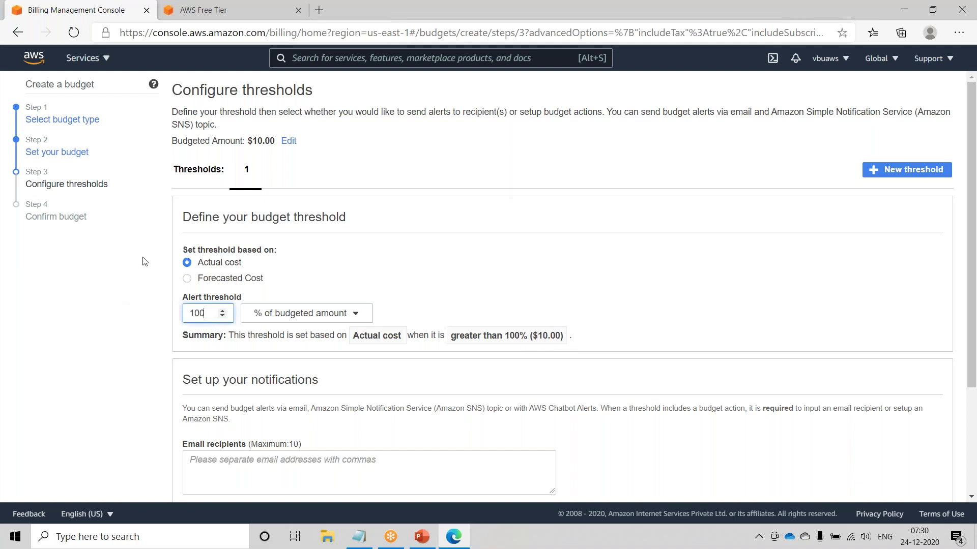
left_click(653, 316)
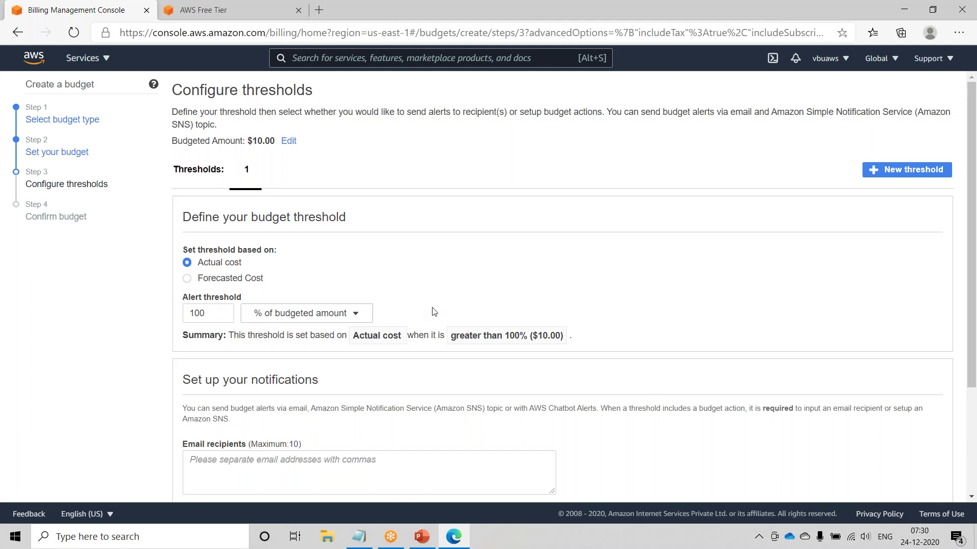
- Add the alert email recipient's address and continue to the confirmation page
scroll(433, 312, "down", 3)
left_click(234, 332)
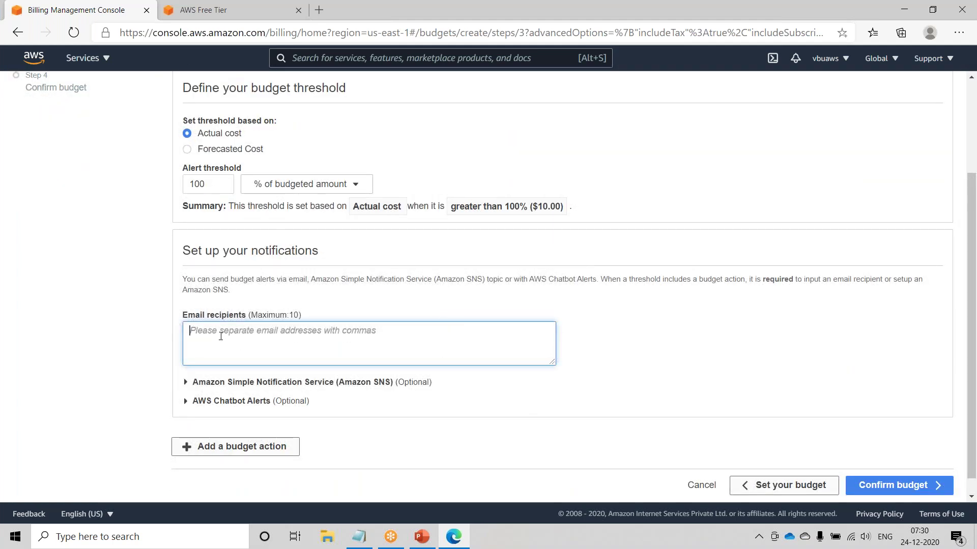
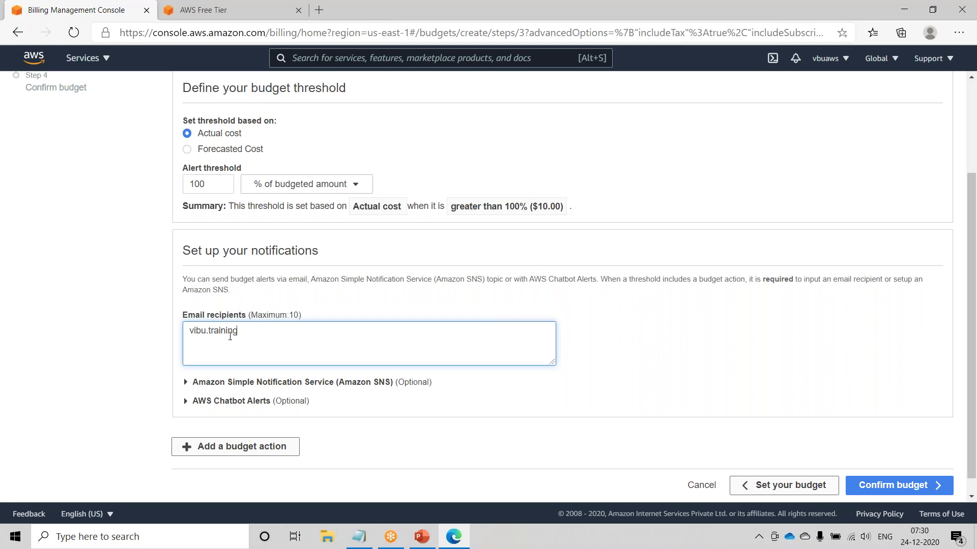
left_click(897, 486)
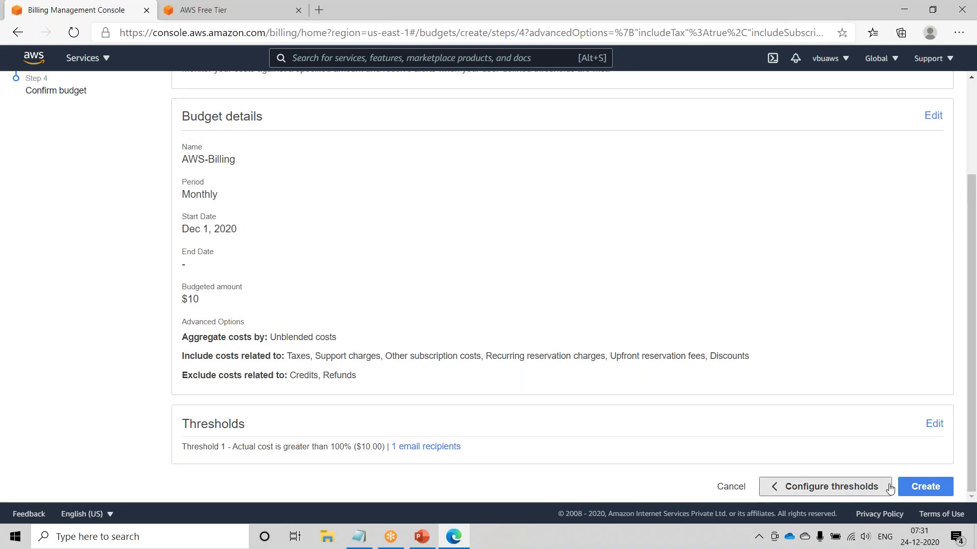
- Review the Monthly period, Dec 1, 2020 start date, $10 budget and $10.00 threshold
scroll(278, 329, "up", 3)
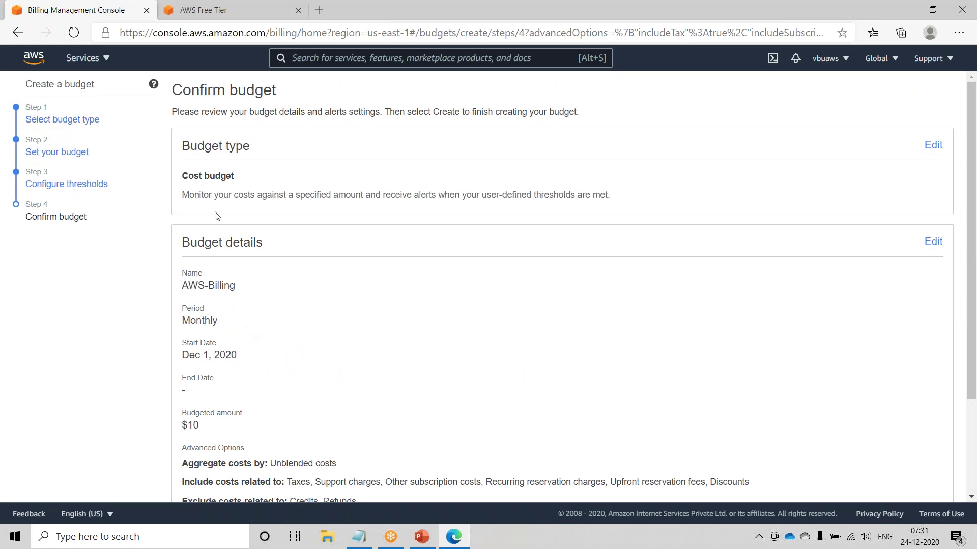
scroll(215, 305, "down", 1)
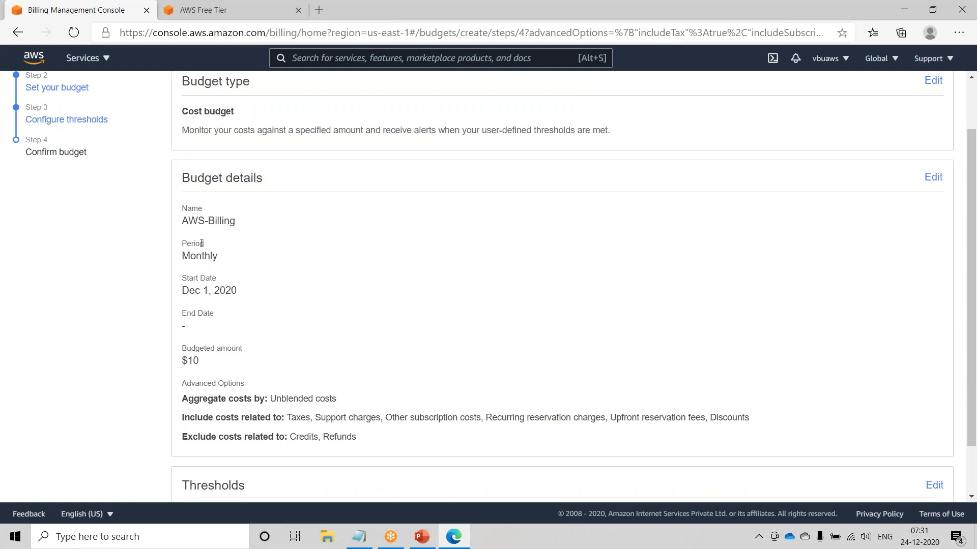
left_click_drag(222, 261, 178, 254)
left_click_drag(246, 294, 178, 286)
scroll(241, 342, "down", 1)
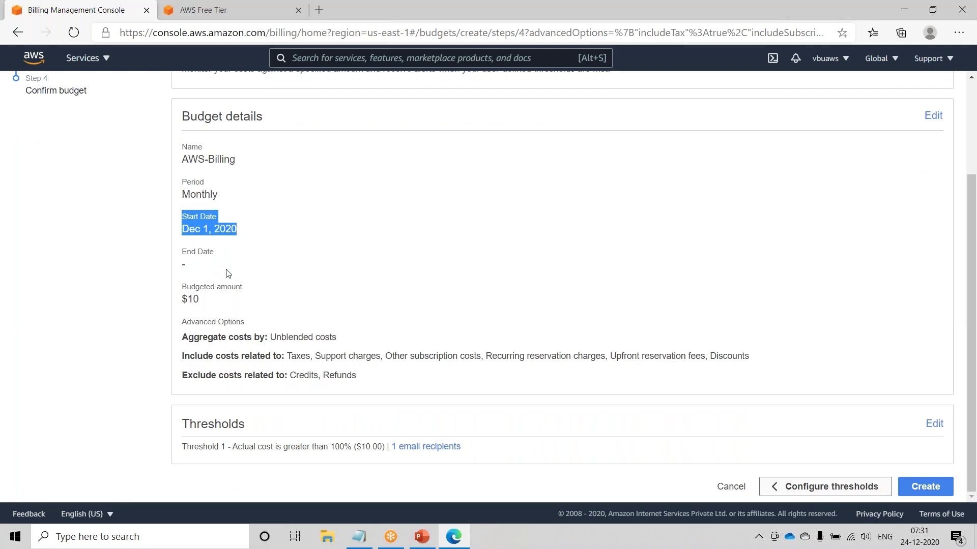
left_click_drag(204, 301, 184, 299)
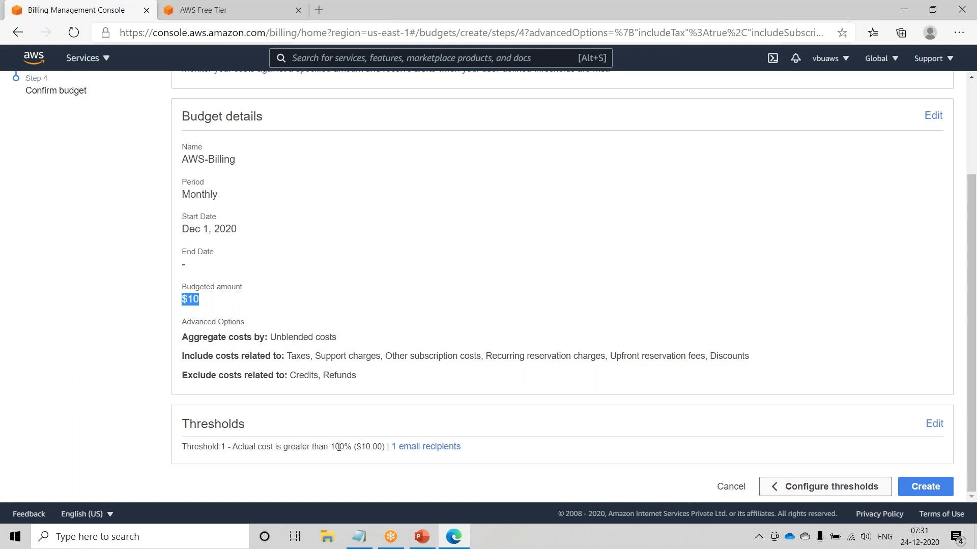
double_click(367, 447)
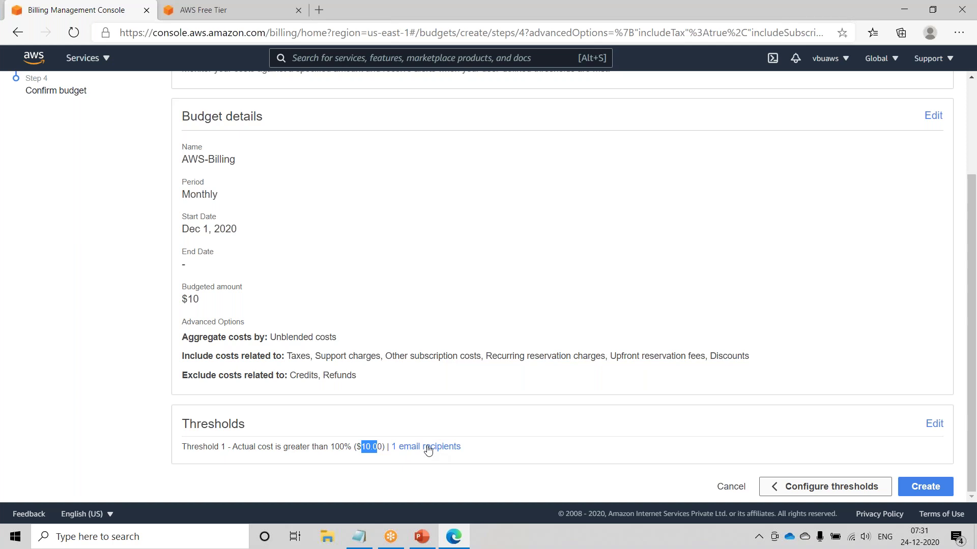
- Create the budget and check that AWS-Billing lists $10.00 budgeted
left_click(938, 490)
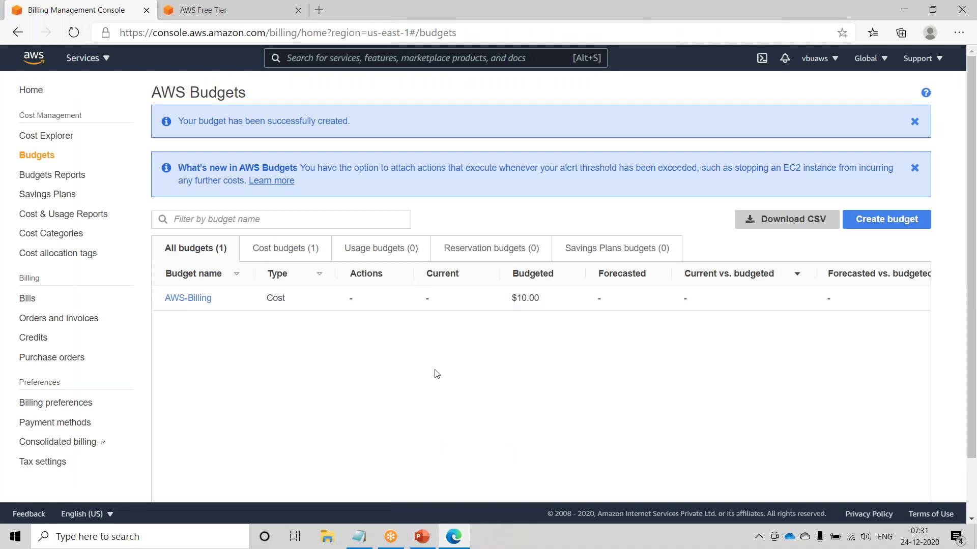
left_click_drag(511, 301, 546, 301)
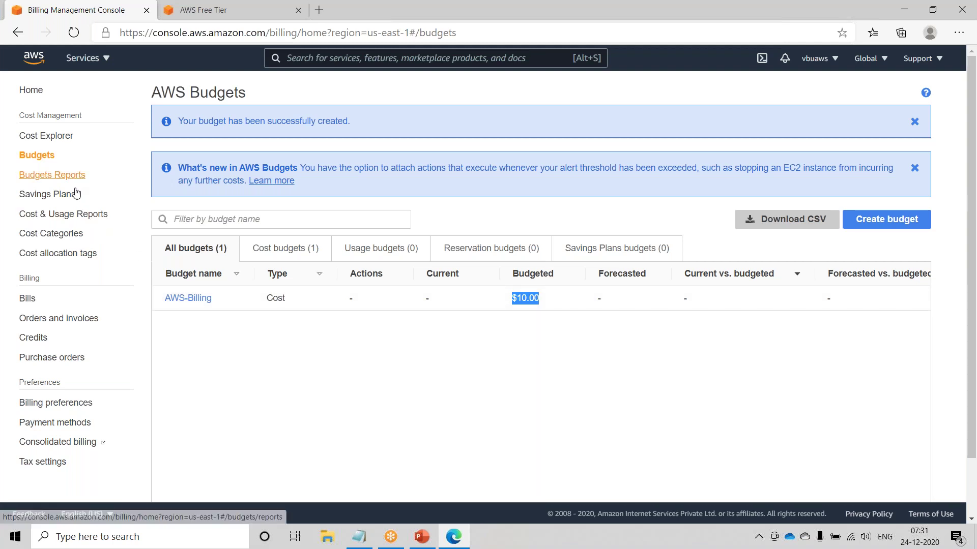
left_click(25, 299)
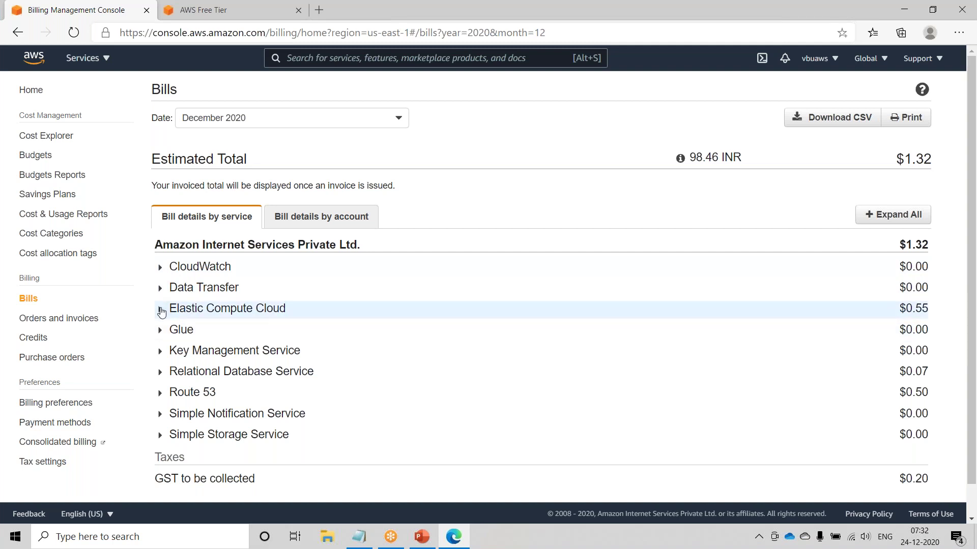
- Expand the Elastic Compute Cloud charges and its US East (N. Virginia) region
left_click_drag(905, 308, 936, 310)
left_click(934, 312)
left_click(163, 310)
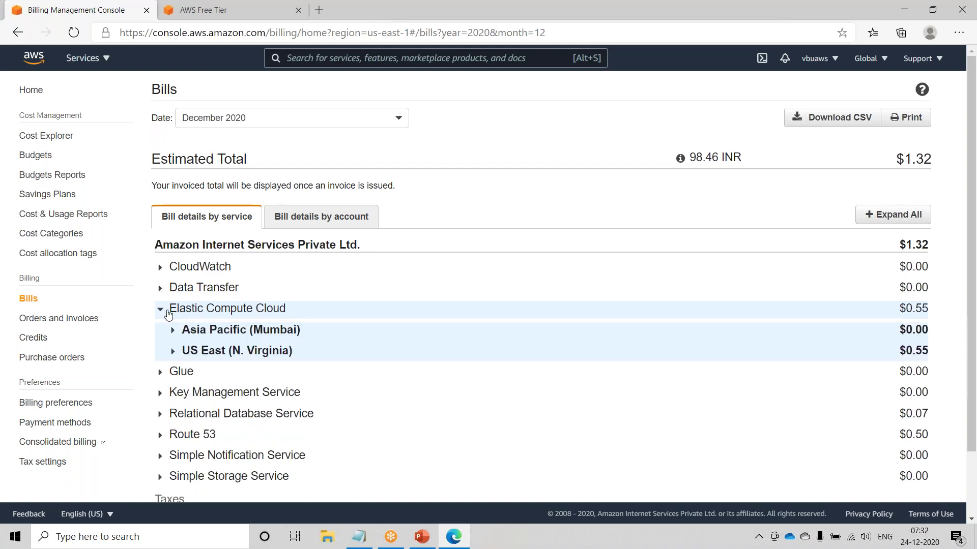
scroll(170, 314, "down", 2)
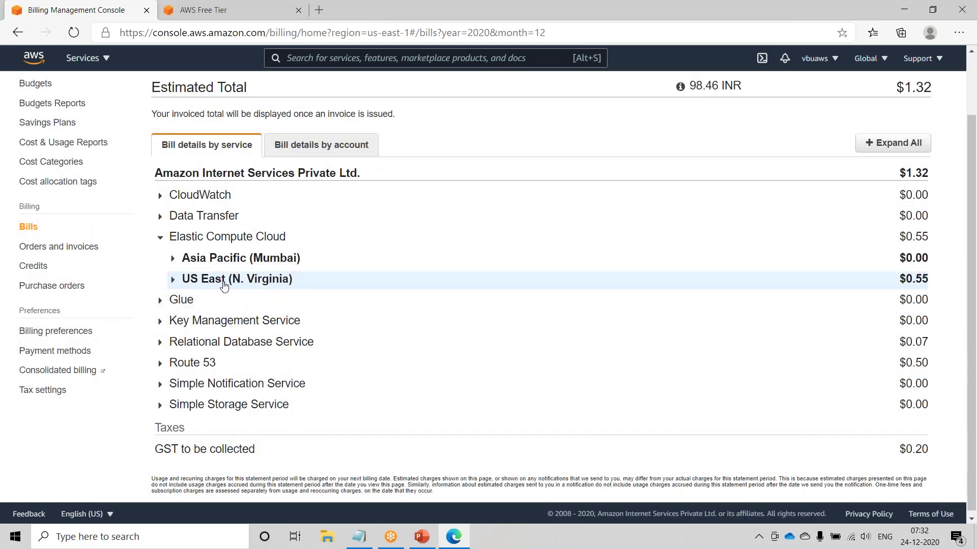
left_click(172, 279)
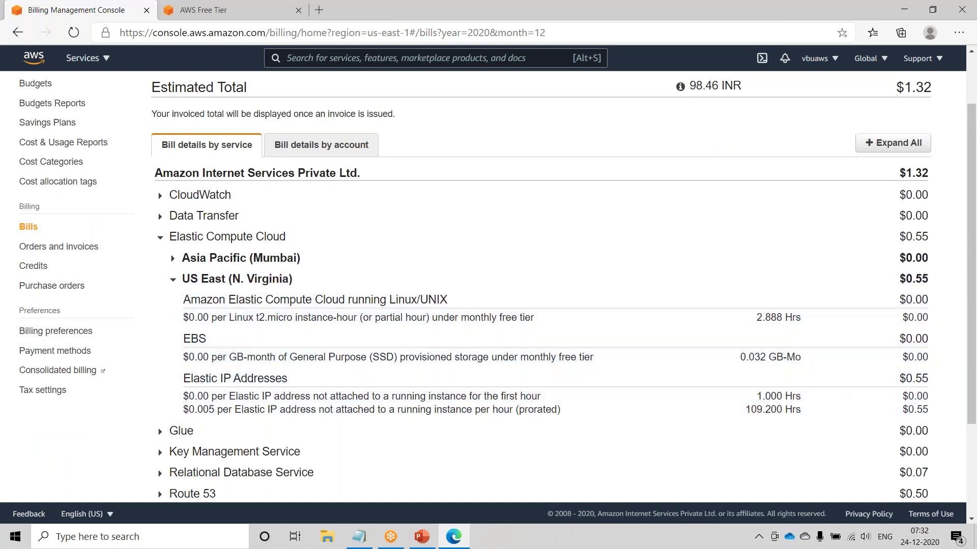
- Point out the Elastic IP charge: $0.005 per hour for 109.200 hours
left_click_drag(182, 381, 292, 375)
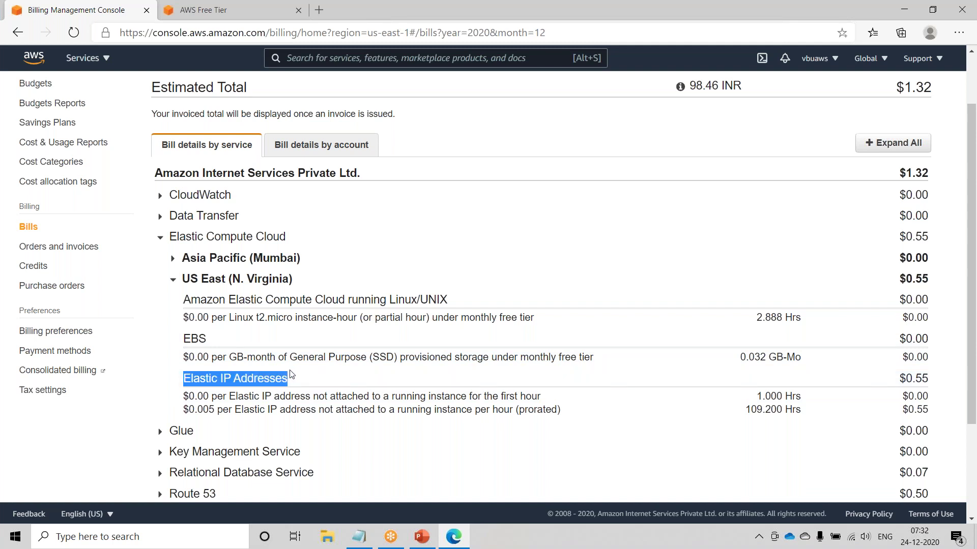
left_click_drag(197, 396, 533, 394)
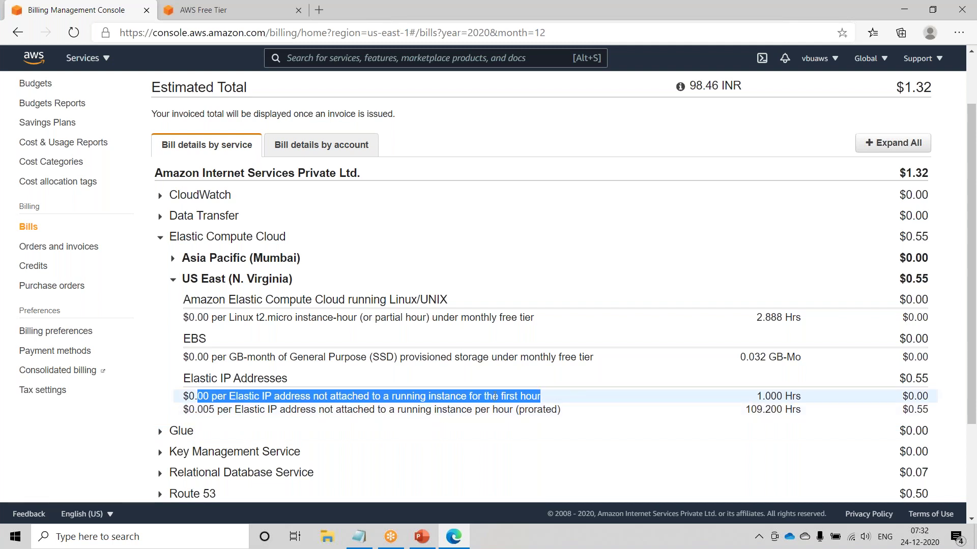
triple_click(464, 396)
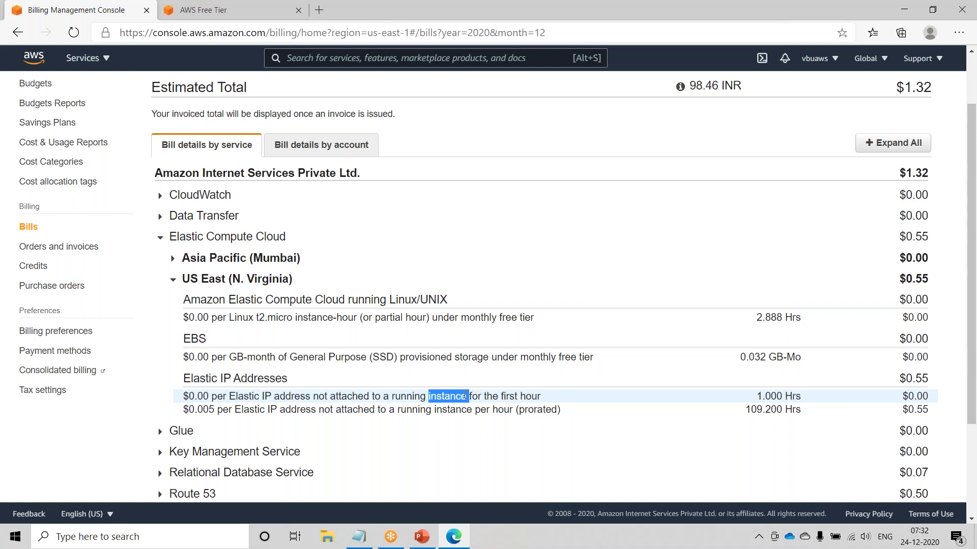
left_click_drag(190, 410, 216, 410)
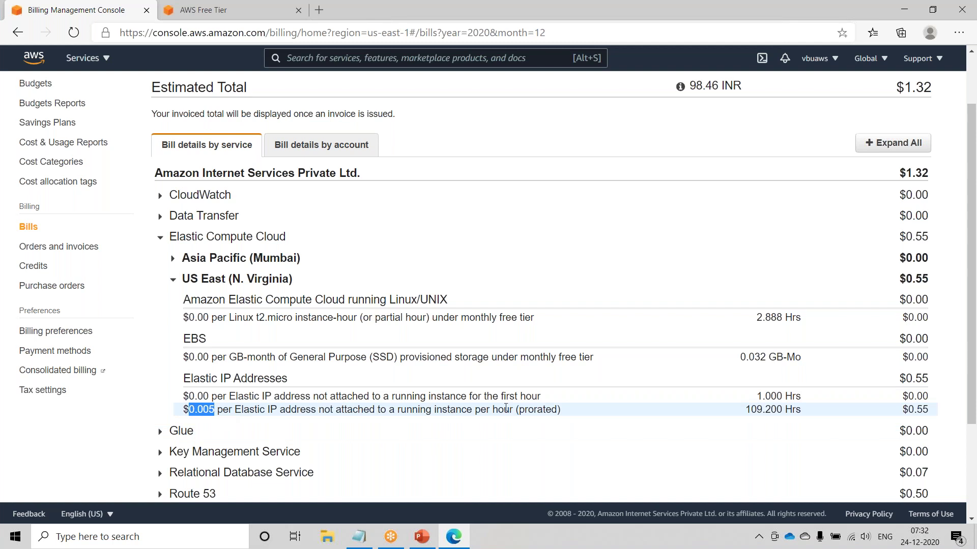
left_click_drag(746, 410, 809, 413)
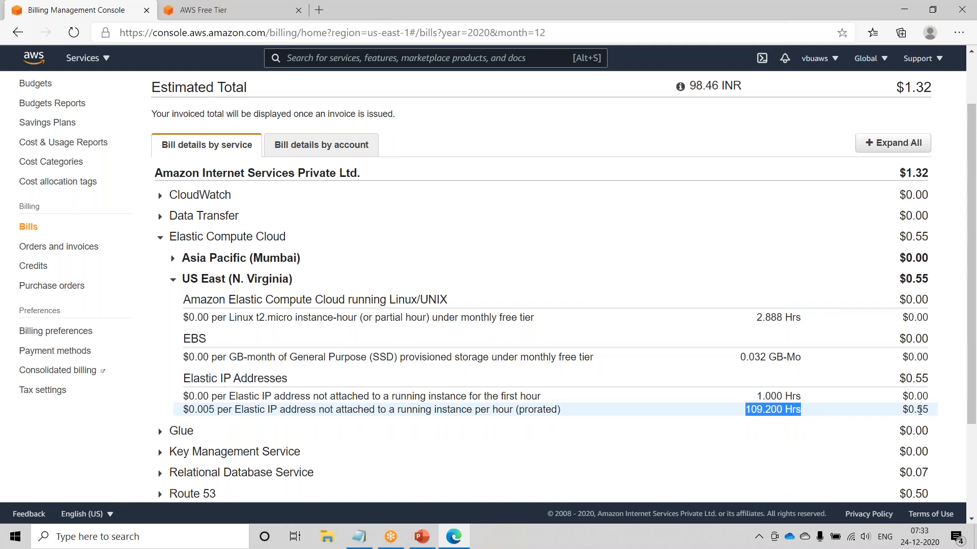
scroll(865, 422, "down", 2)
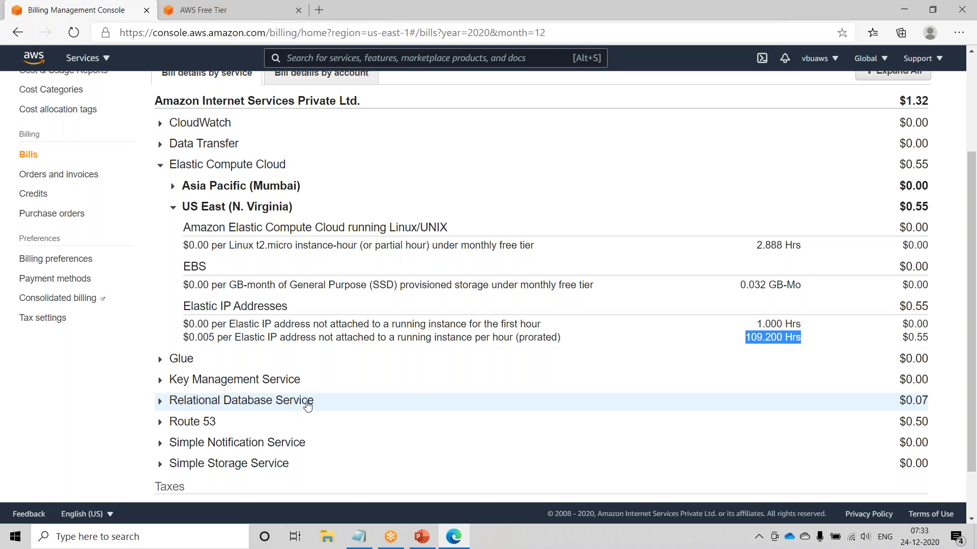
- Inspect the Relational Database Service Mumbai backup storage rate, then collapse RDS and EC2
left_click(162, 402)
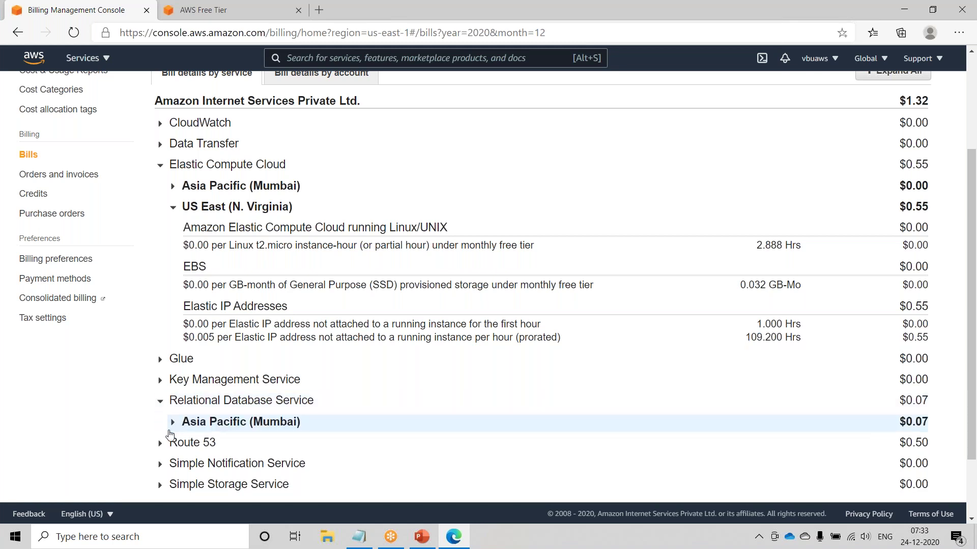
scroll(167, 432, "down", 2)
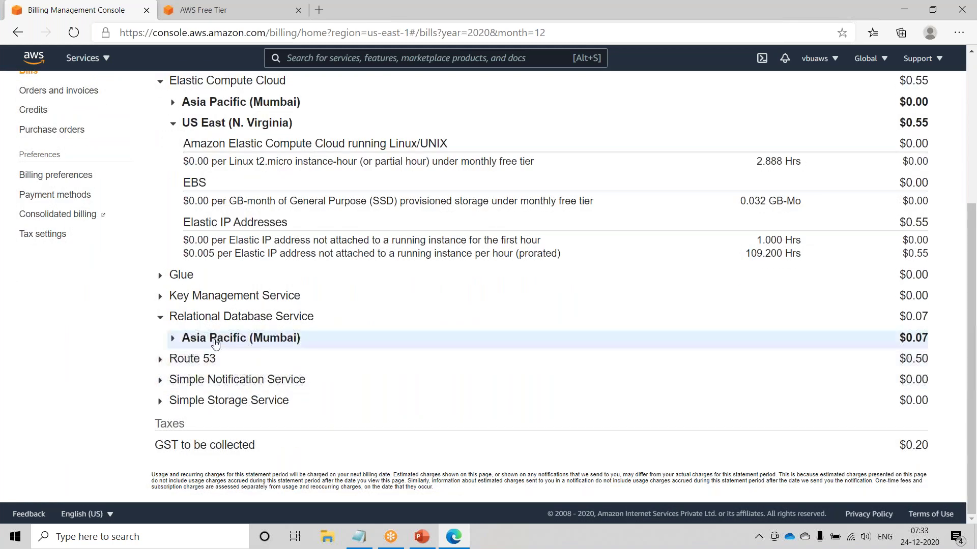
left_click(172, 339)
left_click_drag(182, 383, 500, 383)
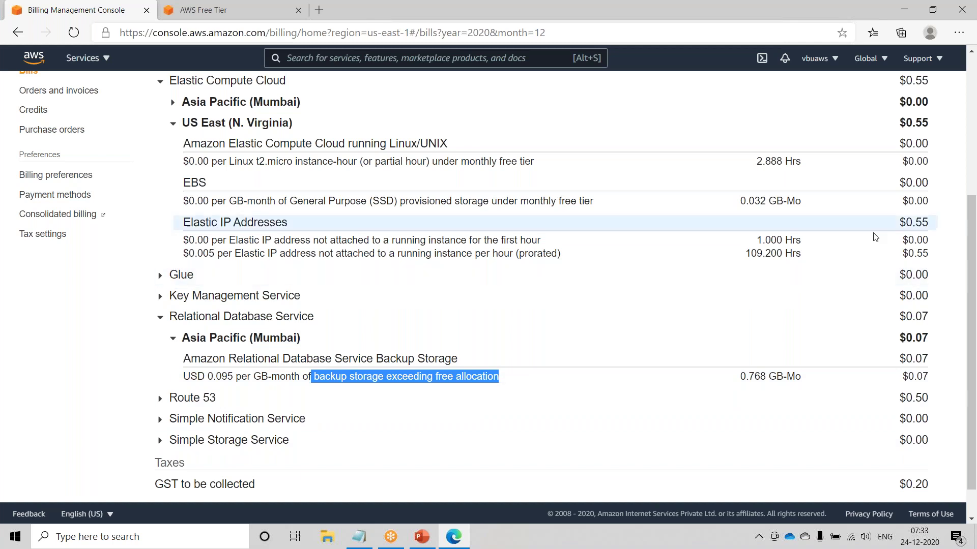
scroll(861, 432, "up", 2)
scroll(862, 426, "up", 1)
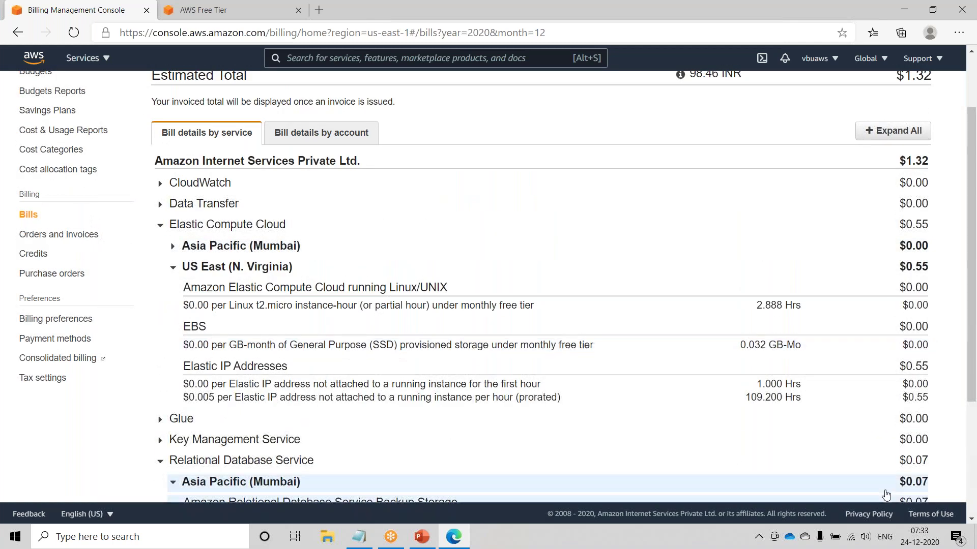
left_click(156, 229)
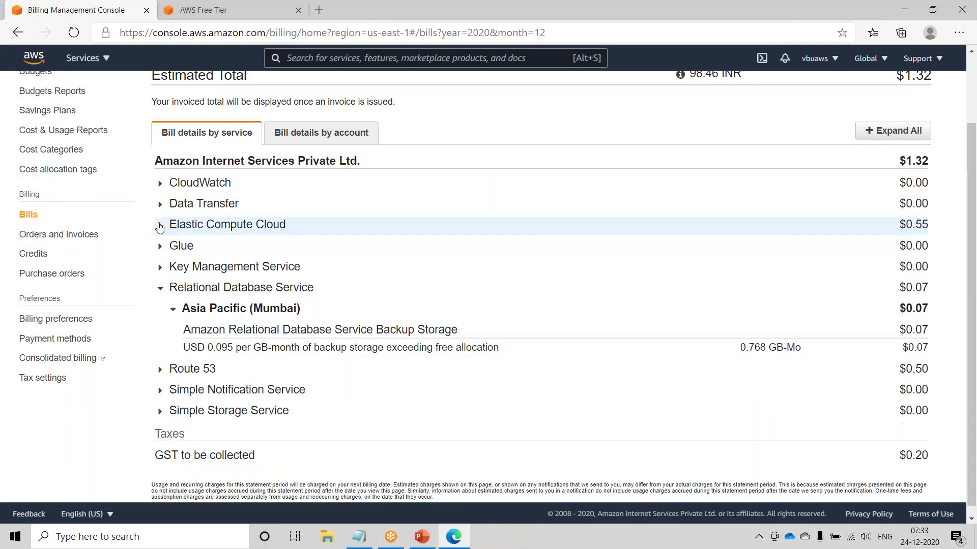
left_click(159, 287)
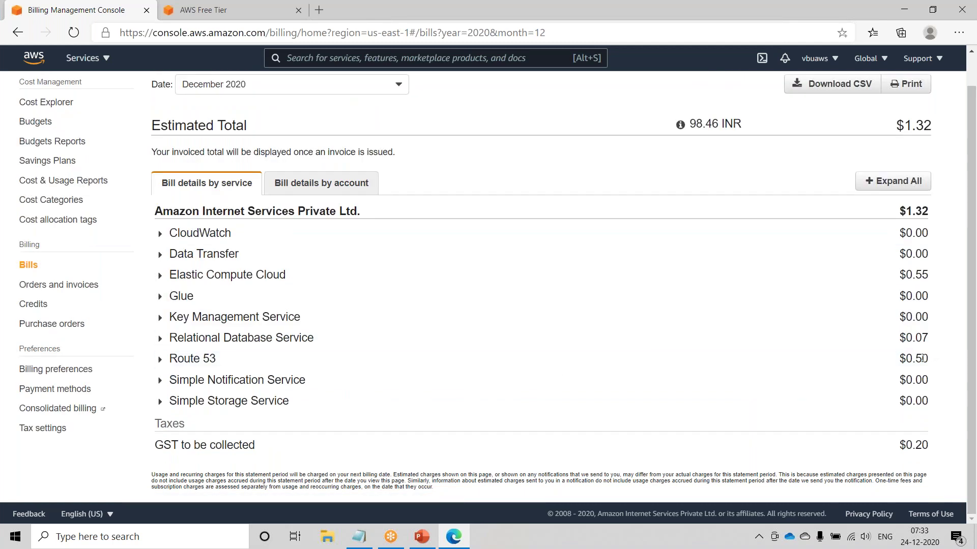
- Review Route 53's $0.50 Global charges, then show Elastic Compute Cloud charges per region
left_click(159, 359)
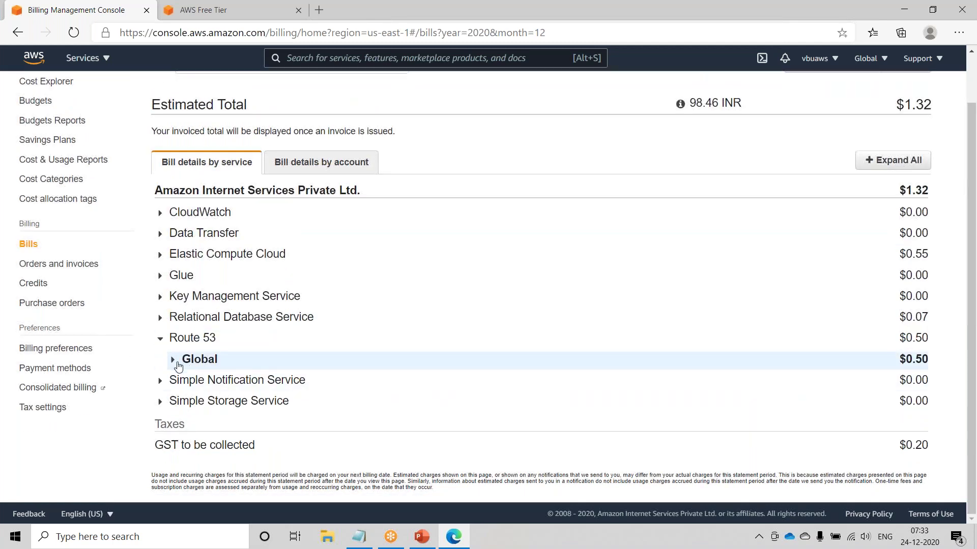
left_click(175, 362)
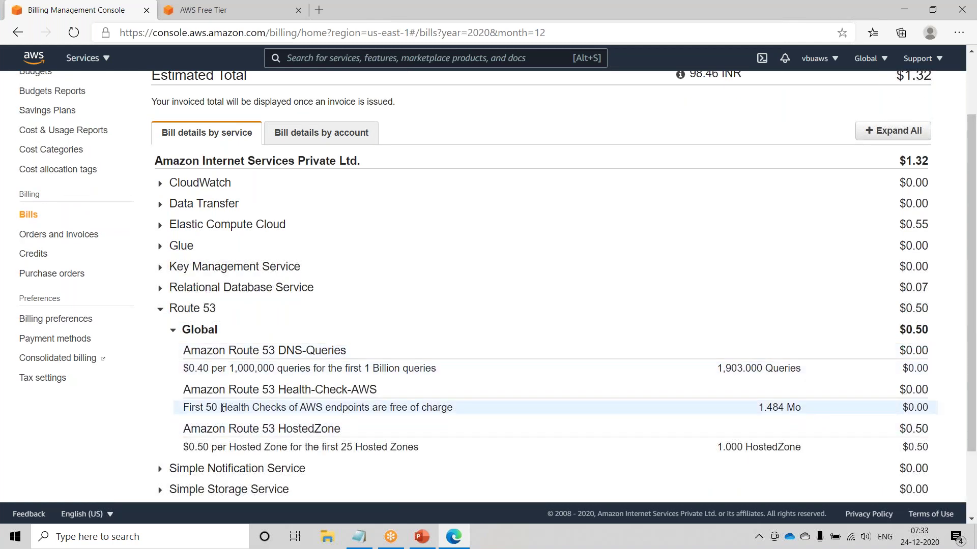
scroll(222, 408, "up", 2)
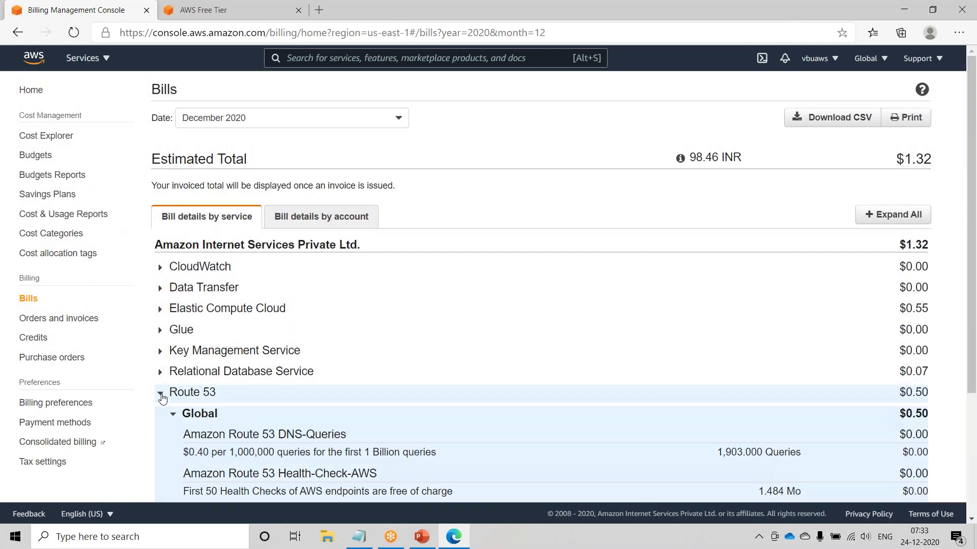
left_click(160, 394)
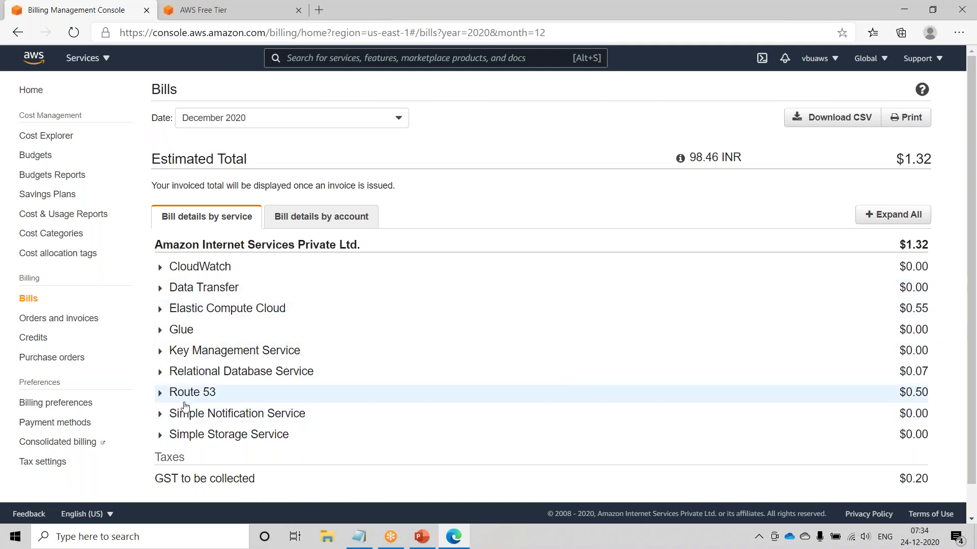
left_click(157, 393)
scroll(155, 357, "down", 1)
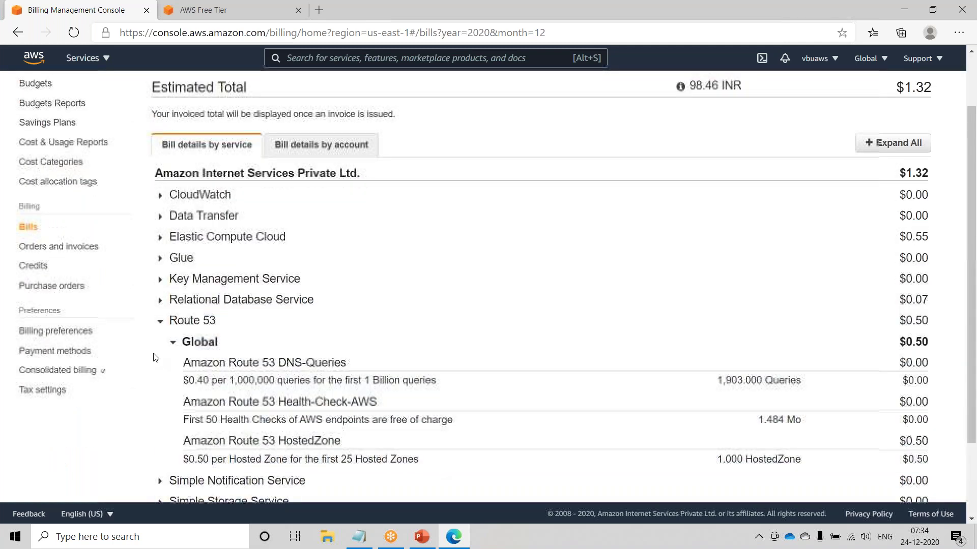
left_click(159, 321)
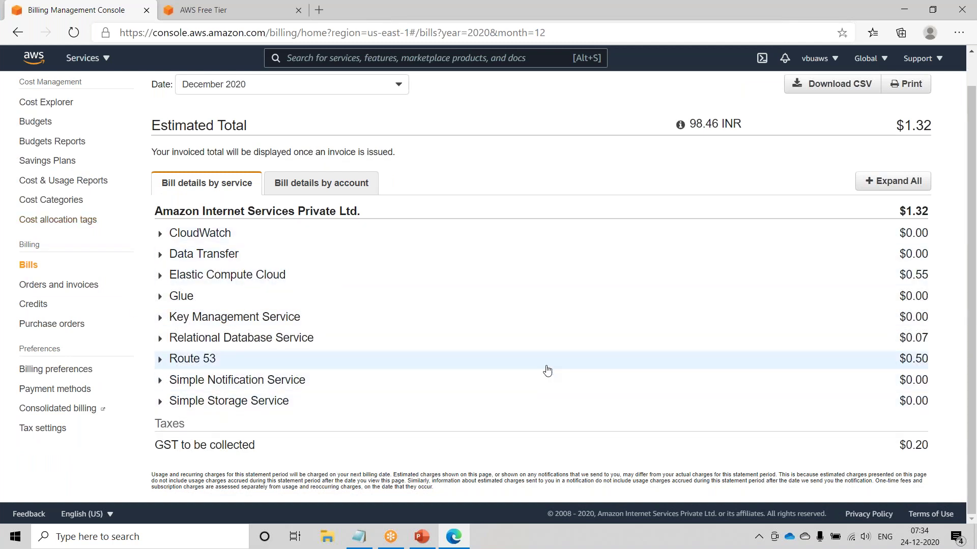
left_click(160, 361)
scroll(161, 360, "down", 1)
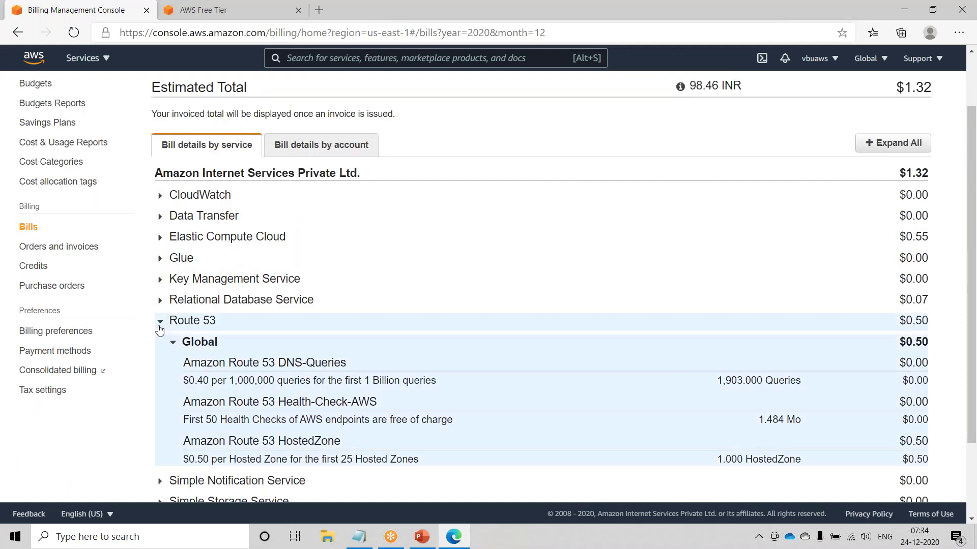
left_click(160, 330)
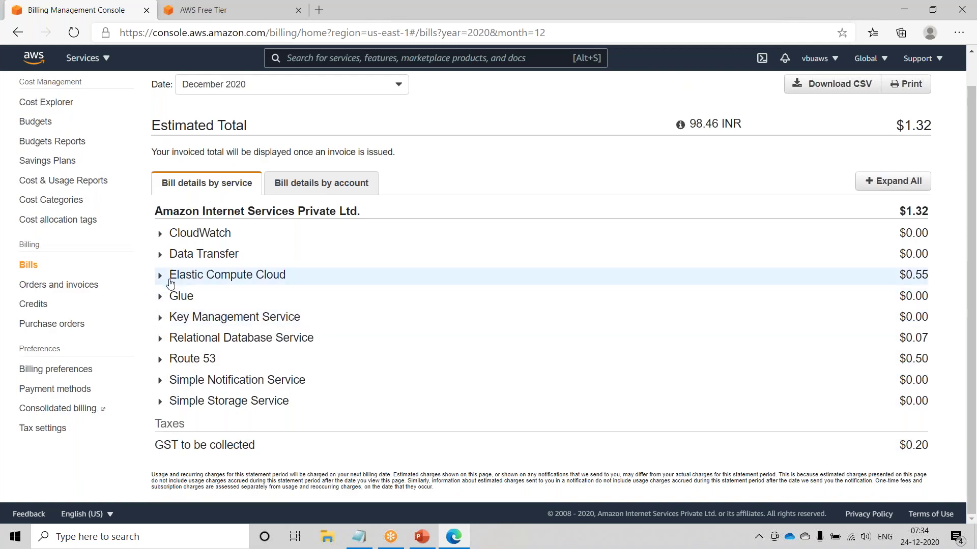
left_click(160, 276)
scroll(234, 341, "down", 1)
- Select the '$0.005 per Elastic IP address' hourly charge line under US East
left_click_drag(195, 410, 593, 420)
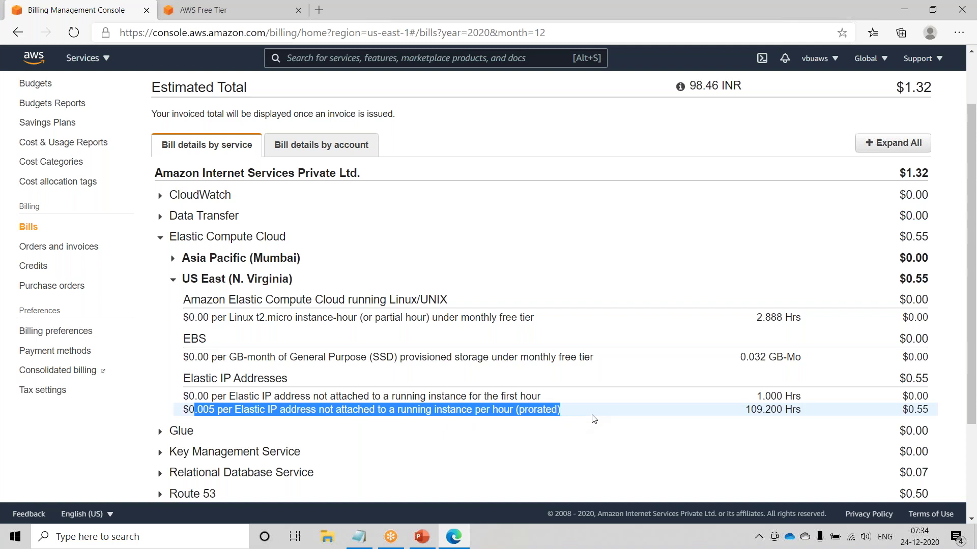
triple_click(249, 410)
scroll(509, 254, "up", 2)
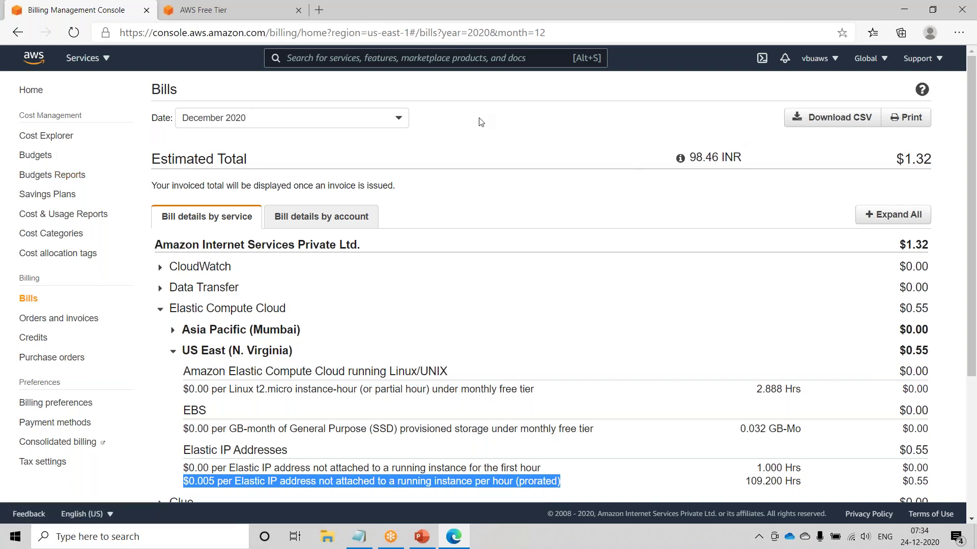
left_click(104, 66)
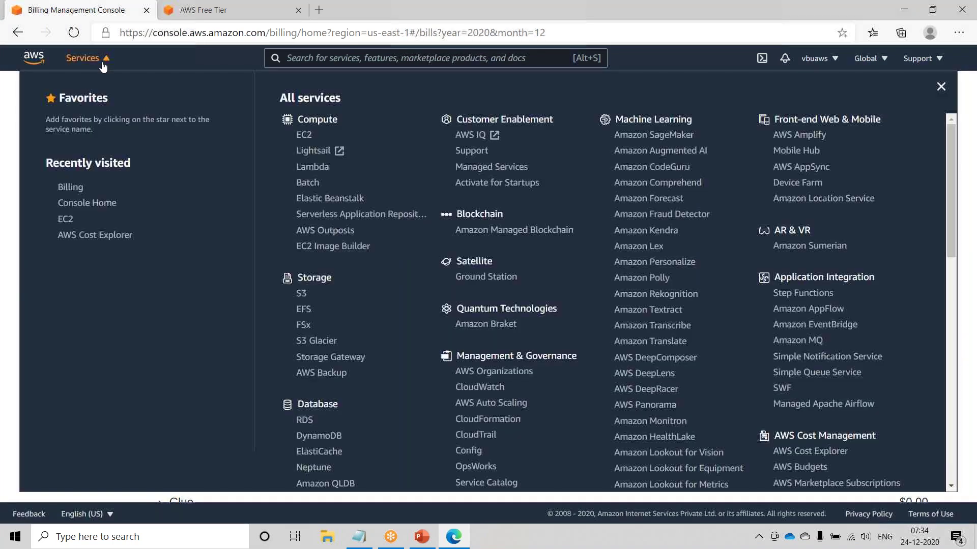
- Go to the EC2 console from the Services list under Compute
left_click(98, 64)
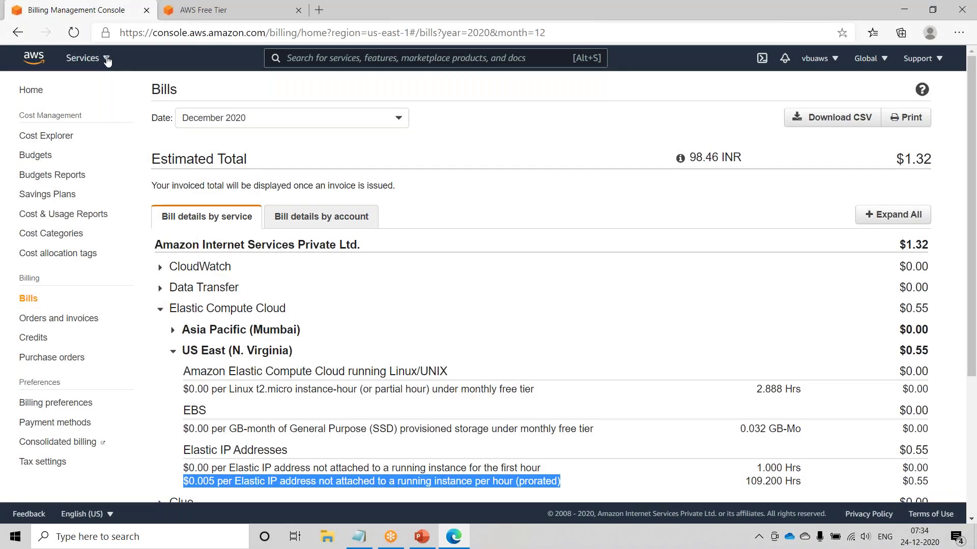
left_click(106, 60)
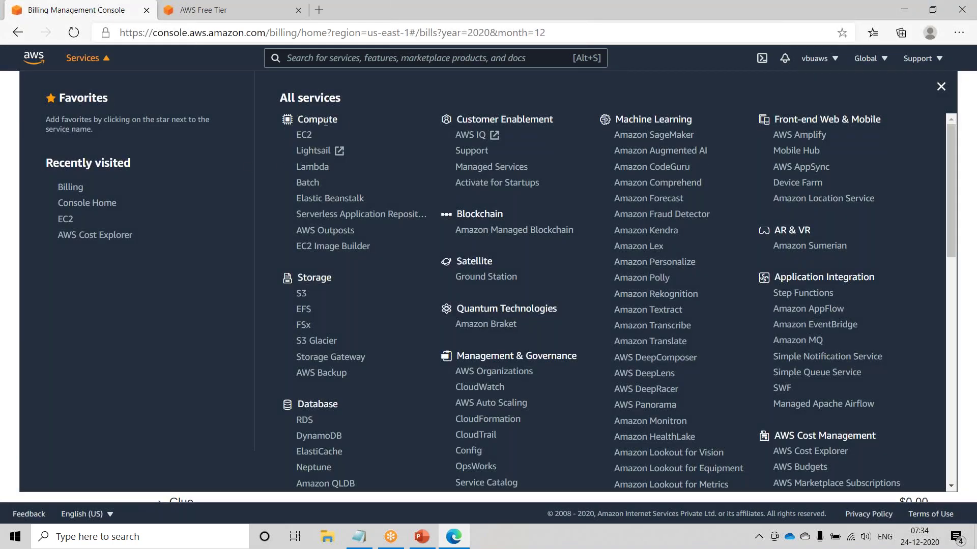
left_click(304, 136)
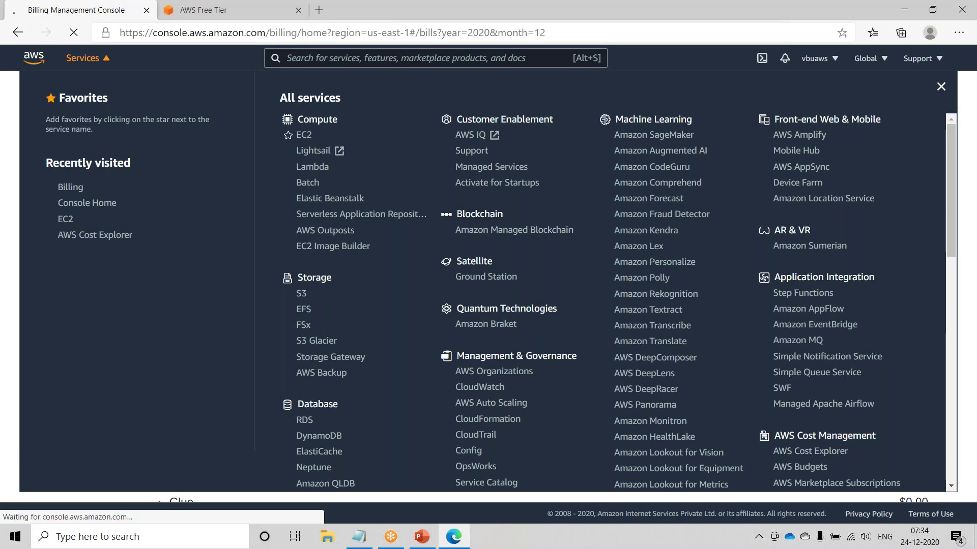
left_click(145, 538)
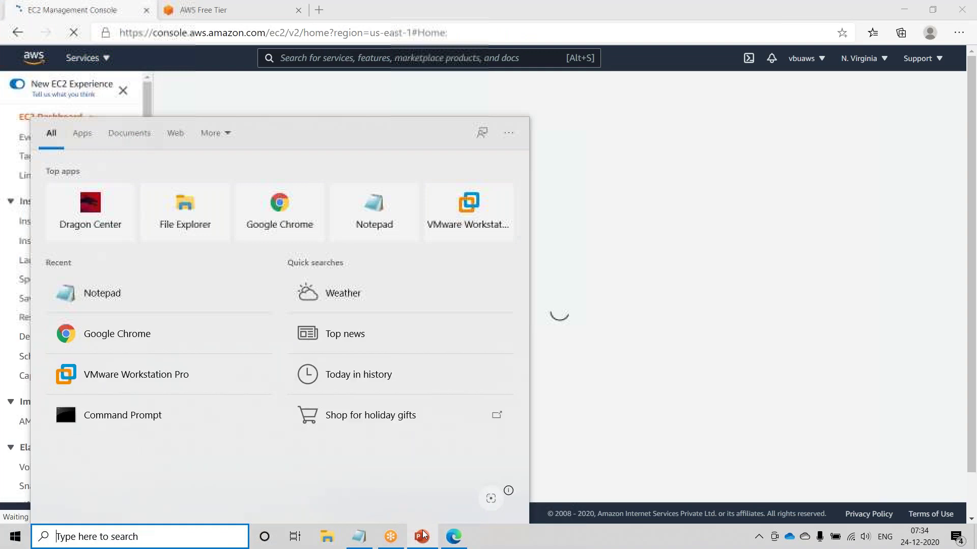
- Run the PowerPoint slideshow from the current slide through the Amazon EC2 slide, then end it
left_click(423, 537)
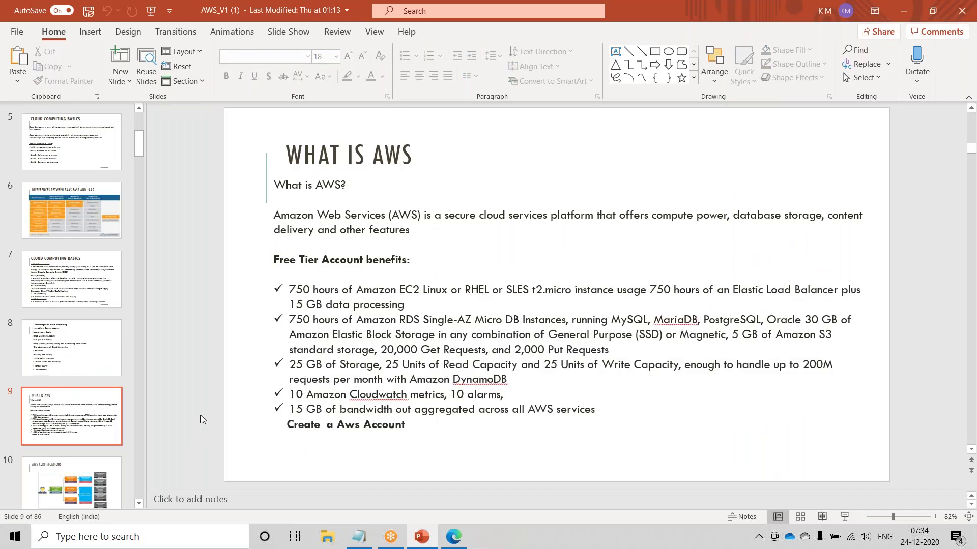
key("shift+F5")
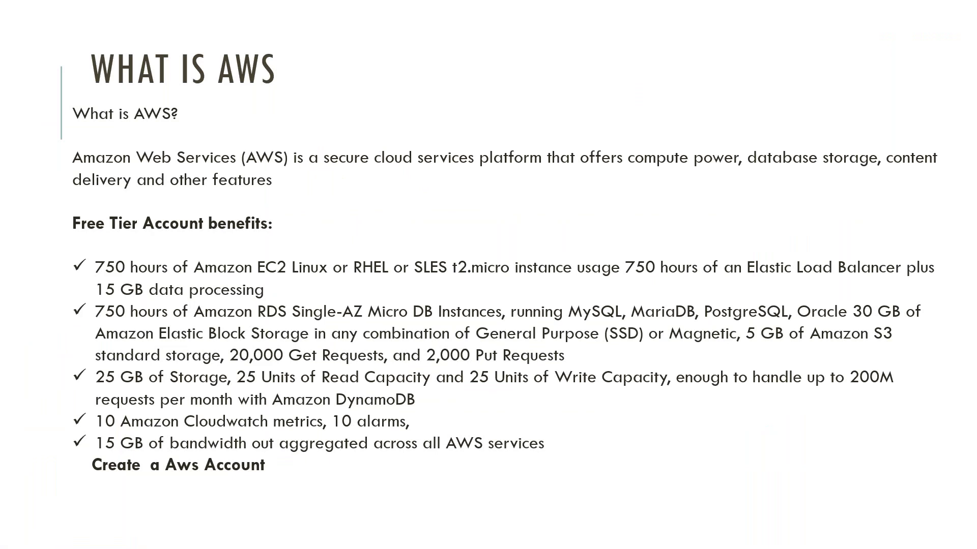
key("Right")
key("Right")
key("Left")
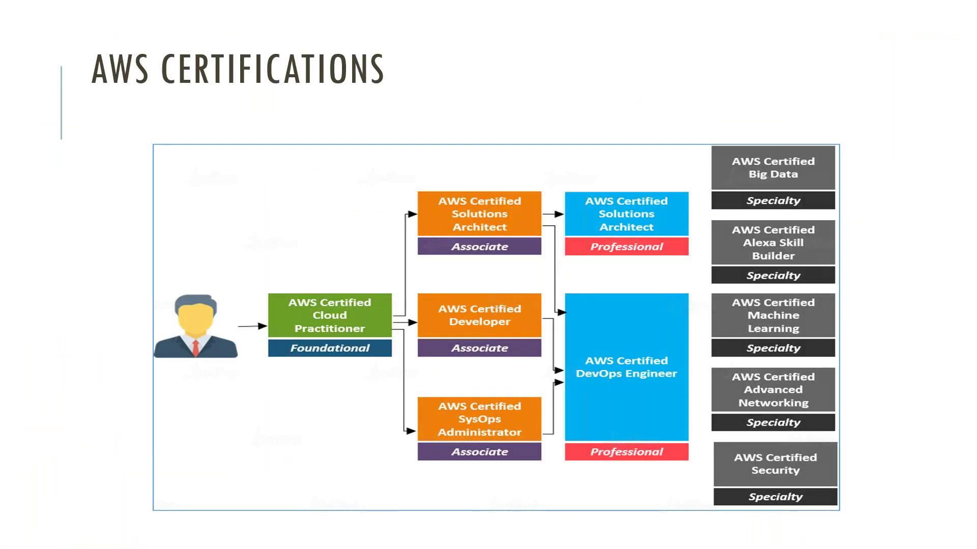
key("Right")
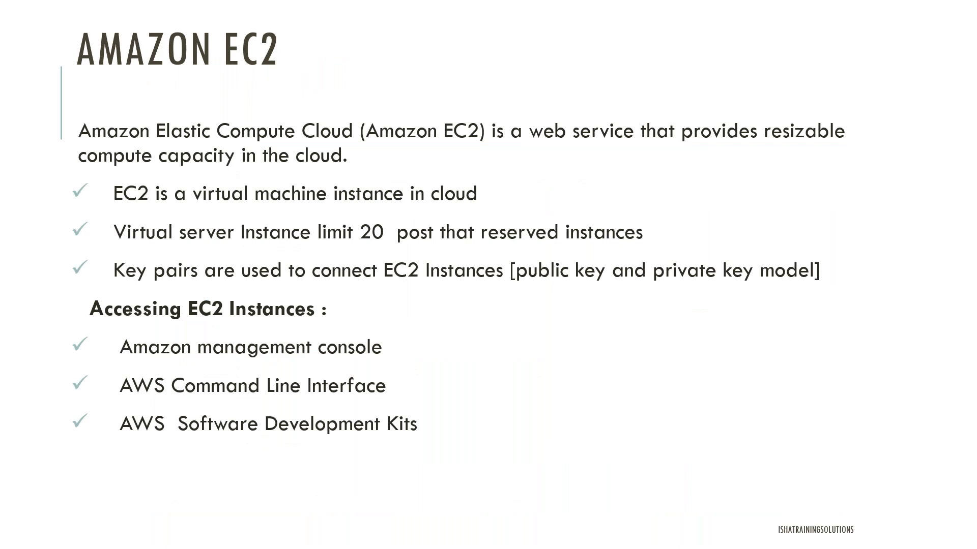
key("Escape")
key("Escape")
left_click(80, 540)
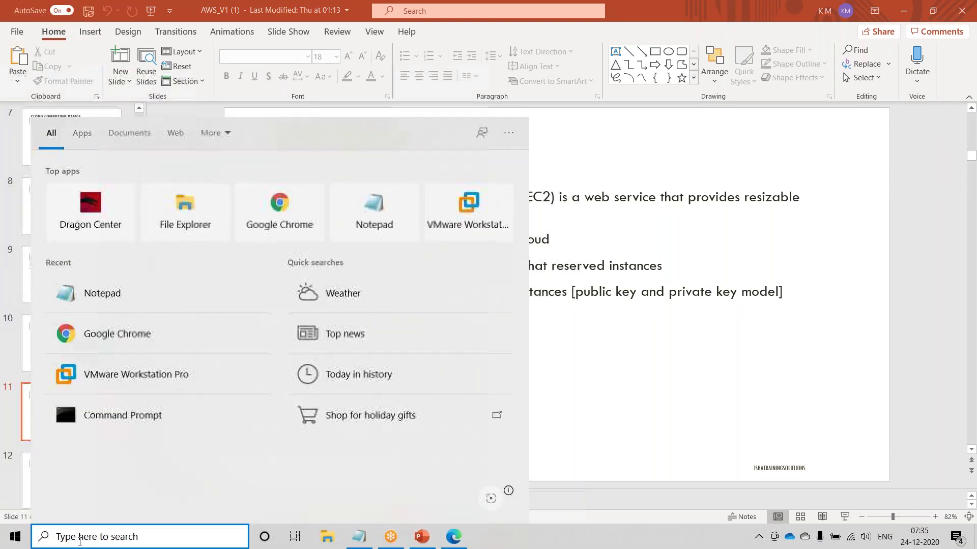
- Launch Paint via mspaint and stretch the blank canvas from 1152 × 648 to 1703 × 786 px
type("mspaint")
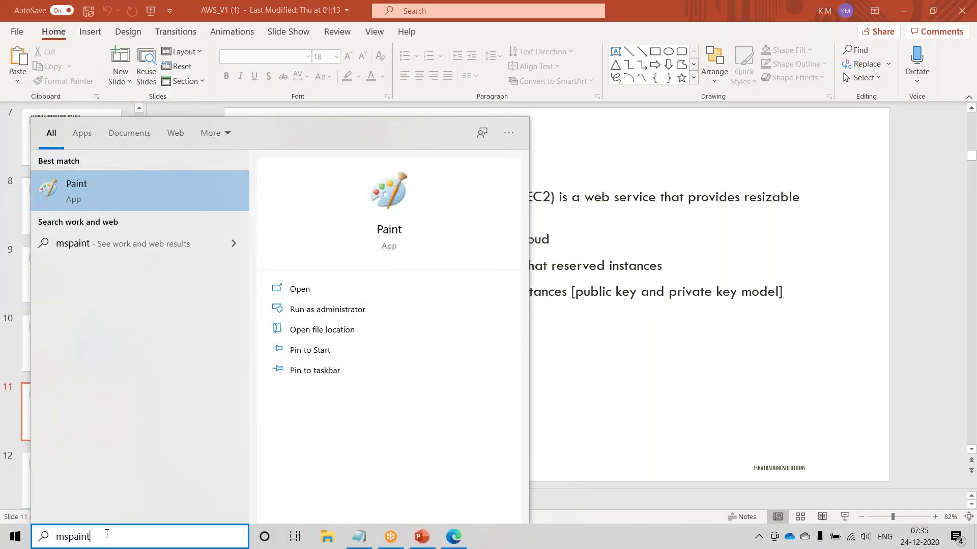
left_click(127, 191)
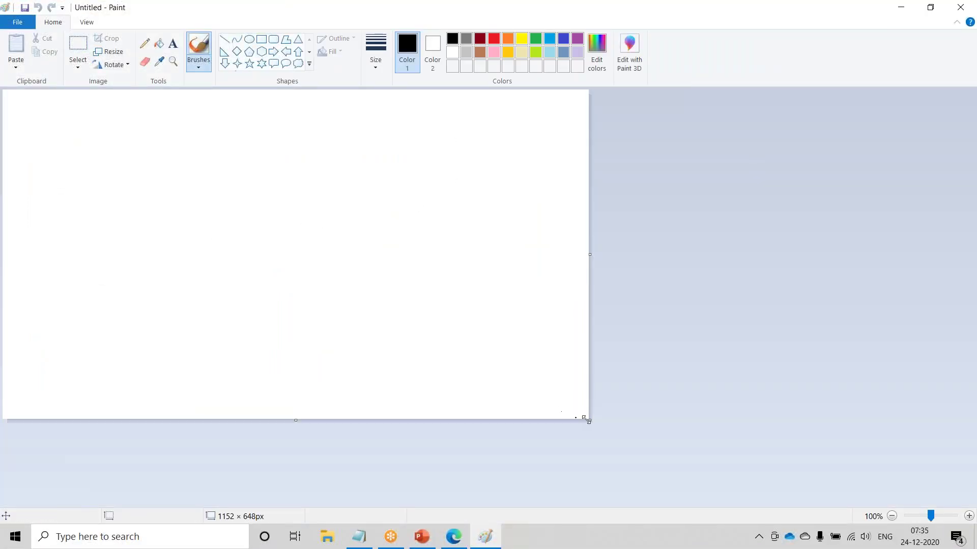
left_click_drag(588, 419, 868, 490)
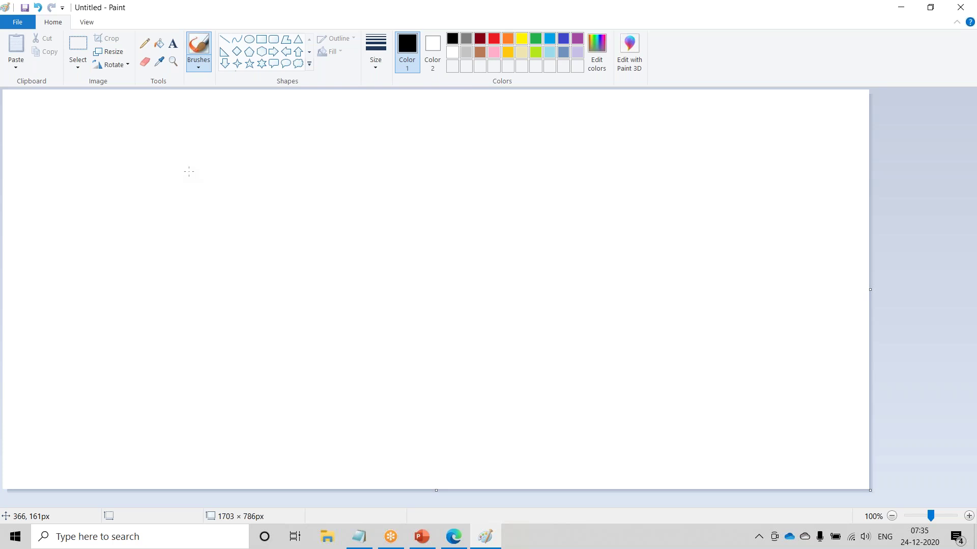
- Draw four side-by-side rectangles along the top of the canvas
left_click(262, 42)
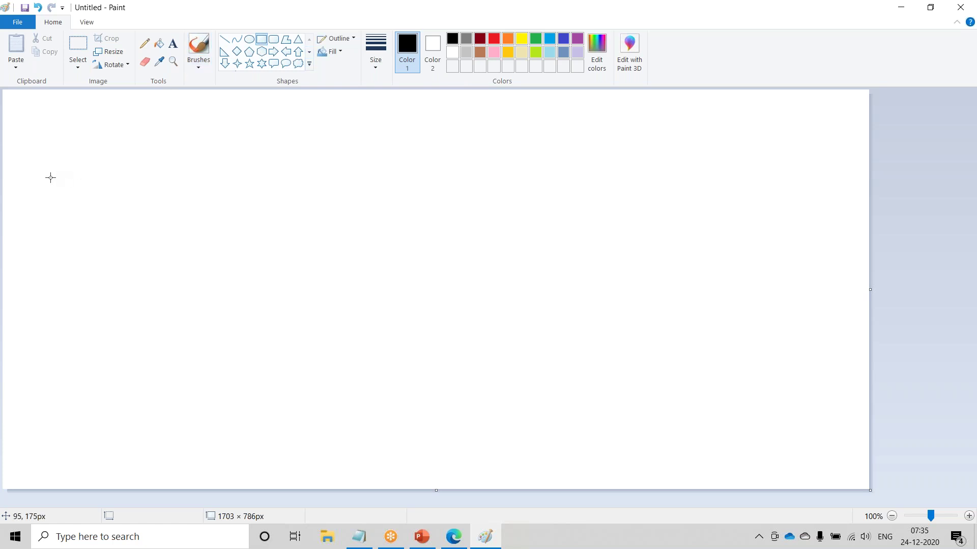
left_click_drag(42, 146, 166, 240)
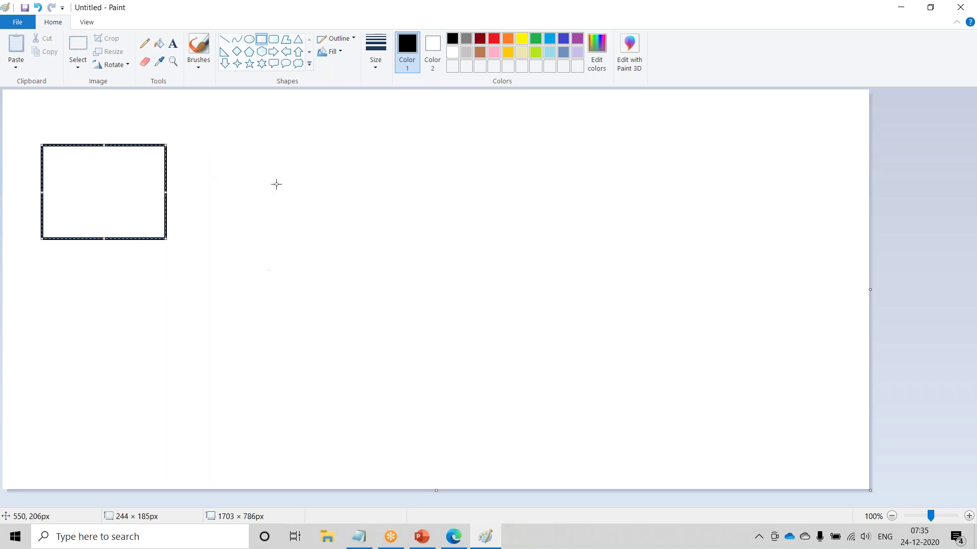
left_click_drag(204, 141, 301, 242)
left_click_drag(332, 142, 433, 241)
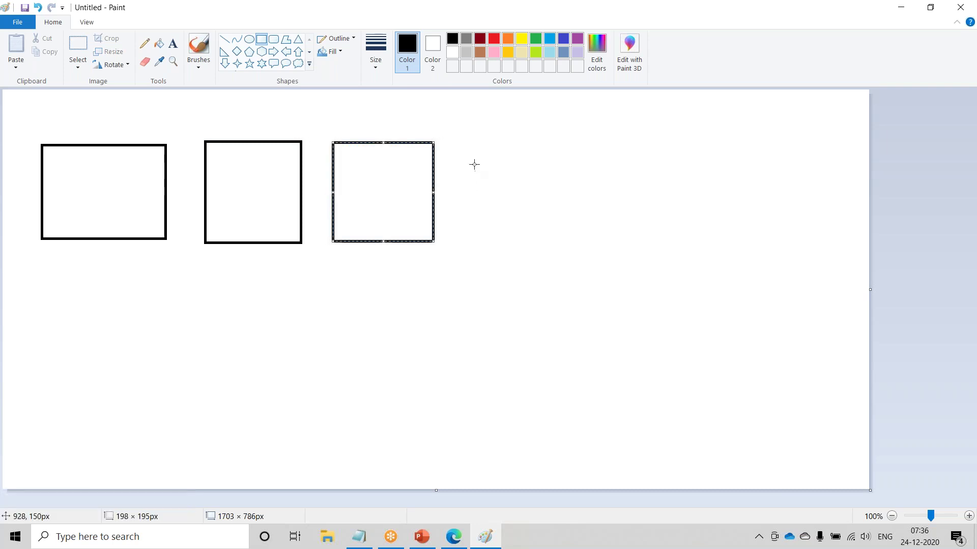
left_click_drag(459, 143, 563, 241)
- Add a DC label inside the first box, undoing the mistaken 'DC 1' text
left_click(174, 43)
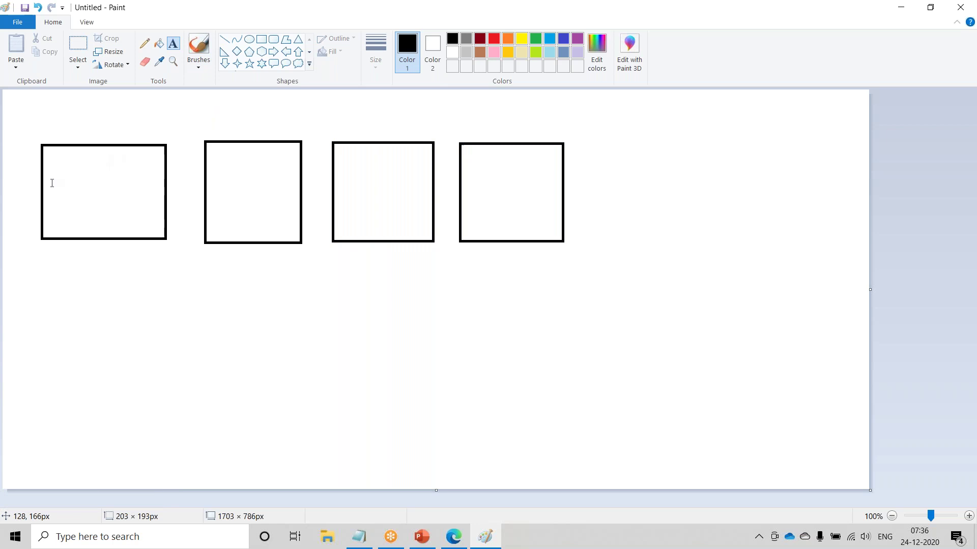
left_click(68, 193)
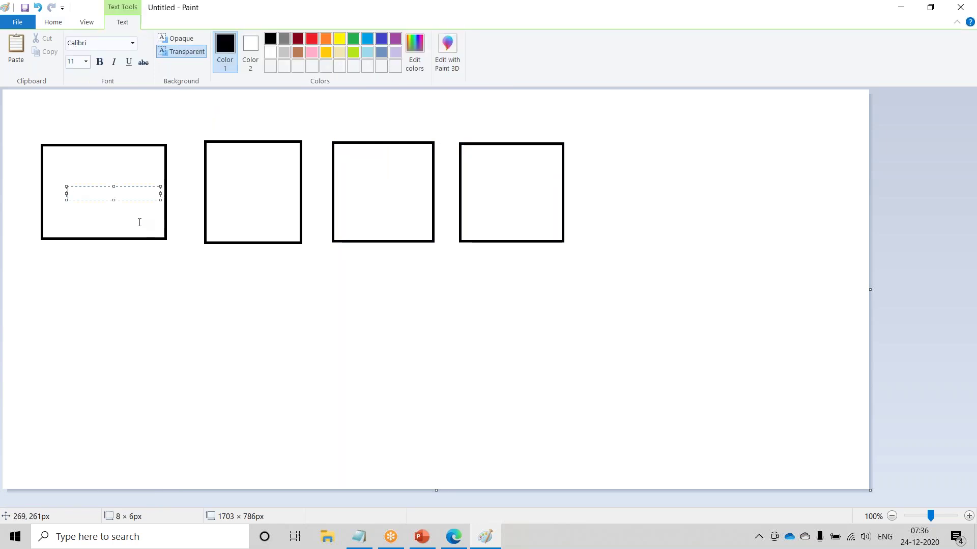
left_click(128, 248)
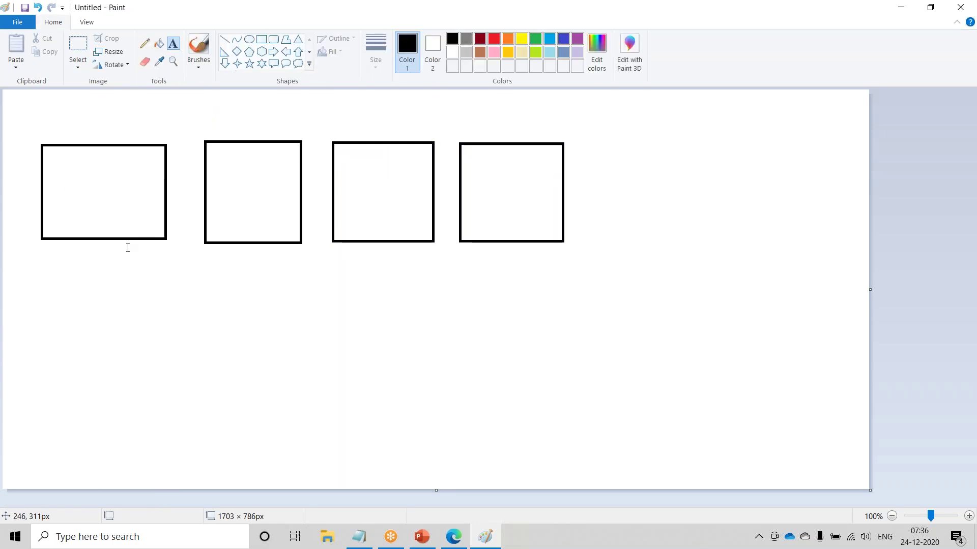
left_click(87, 193)
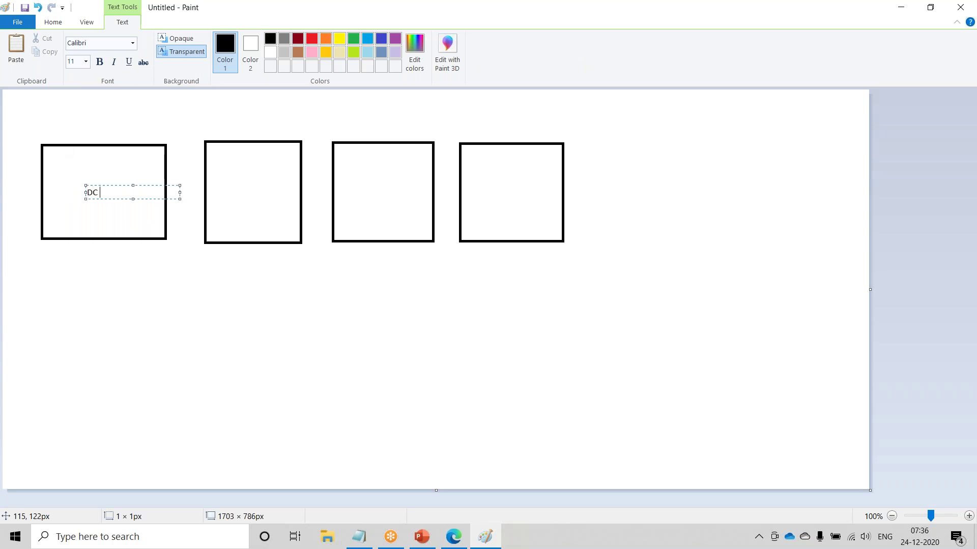
left_click(225, 200)
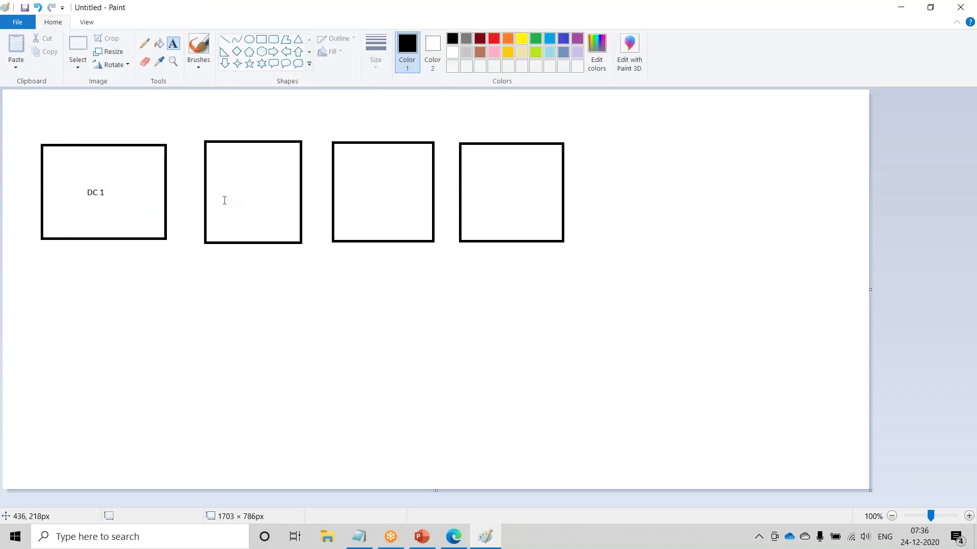
key("ctrl+z")
left_click(77, 202)
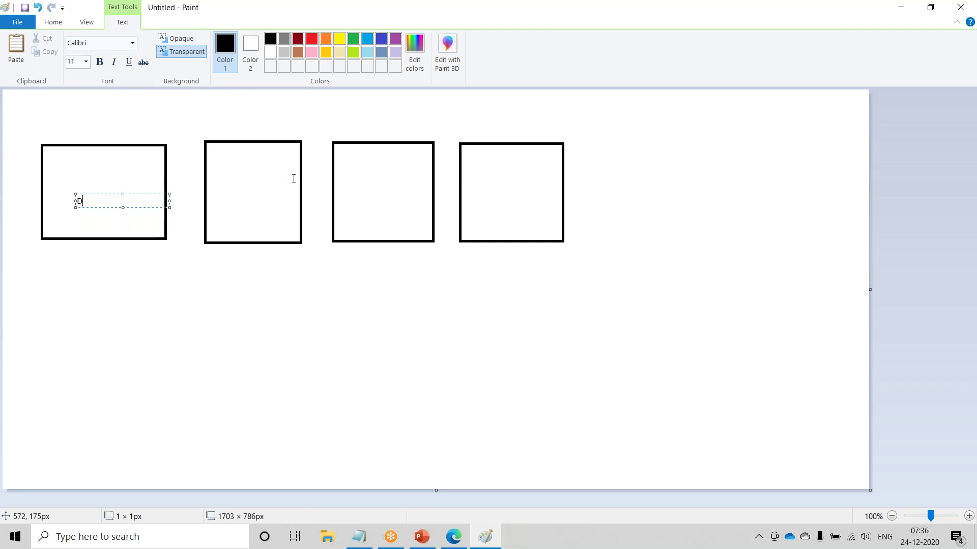
left_click(220, 194)
- Add DC labels to the second, third and fourth boxes, removing the stray lowercase c
left_click(221, 196)
type("D")
left_click(350, 188)
left_click(350, 188)
left_click(473, 185)
left_click(473, 183)
type("Dc")
key("BackSpace")
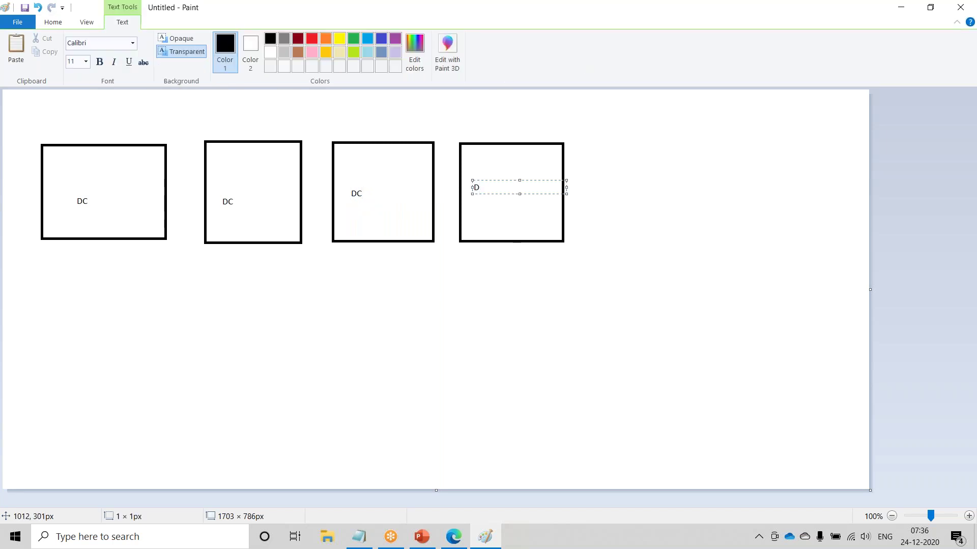
left_click(670, 363)
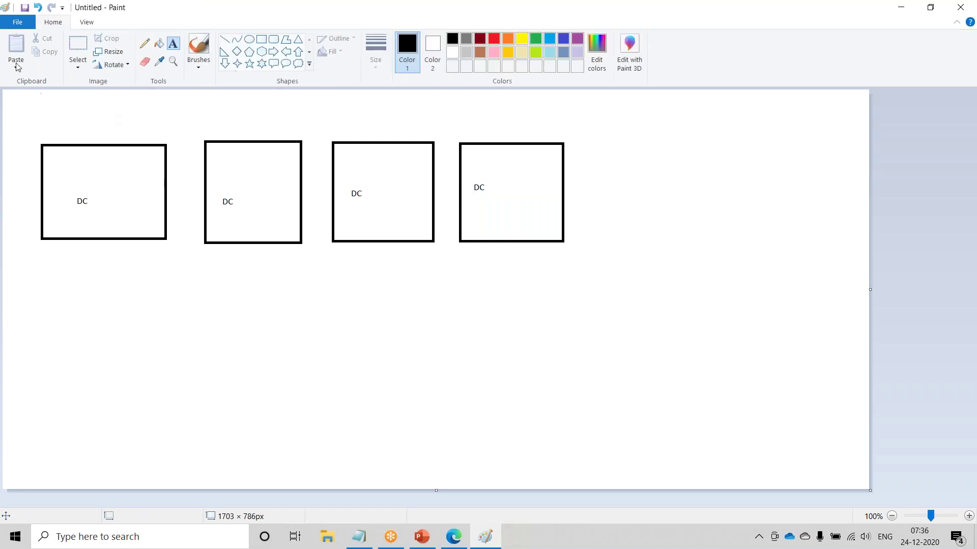
left_click(18, 22)
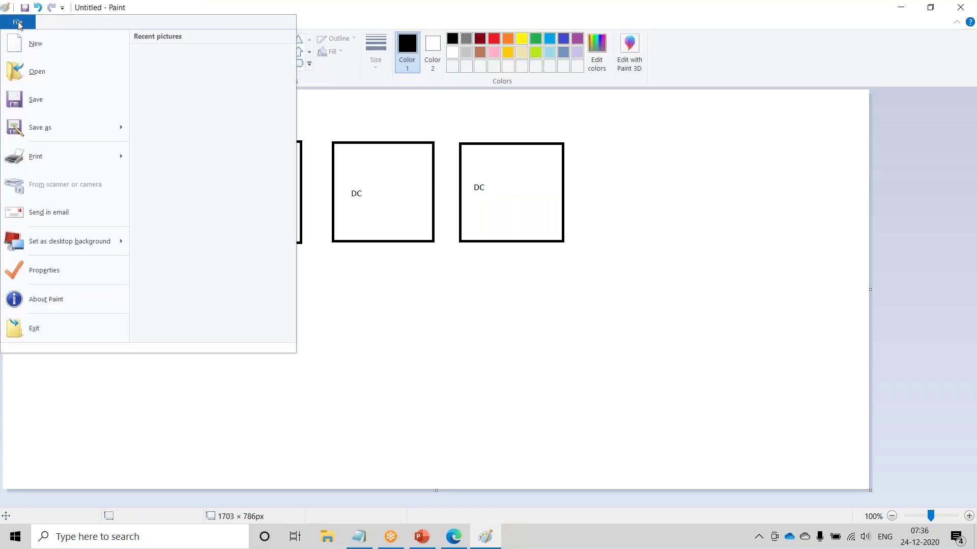
- Copy the four-box DC row twice beneath itself, then draw a large rectangle around the top row
left_click(332, 78)
left_click(87, 50)
left_click_drag(17, 126, 582, 258)
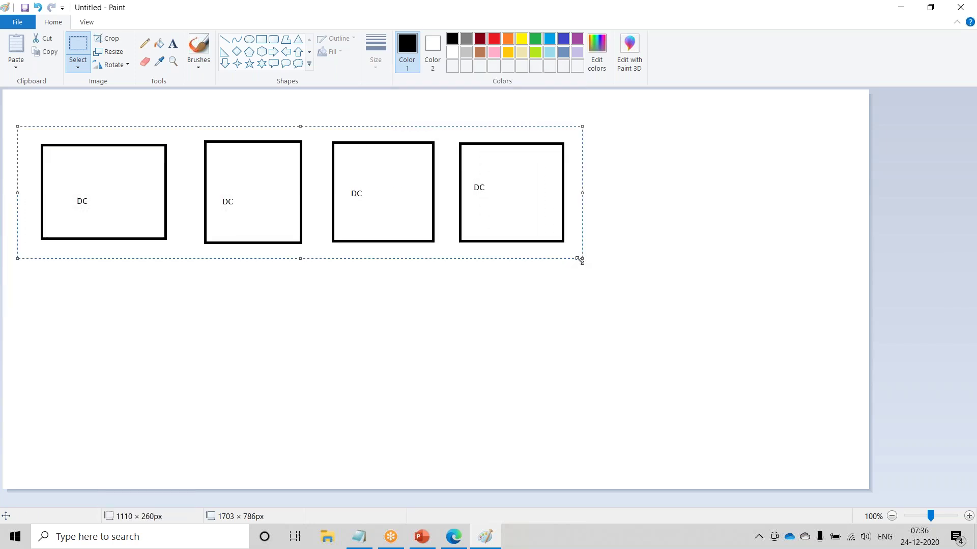
key("ctrl+c")
key("ctrl+v")
left_click_drag(183, 178, 200, 329)
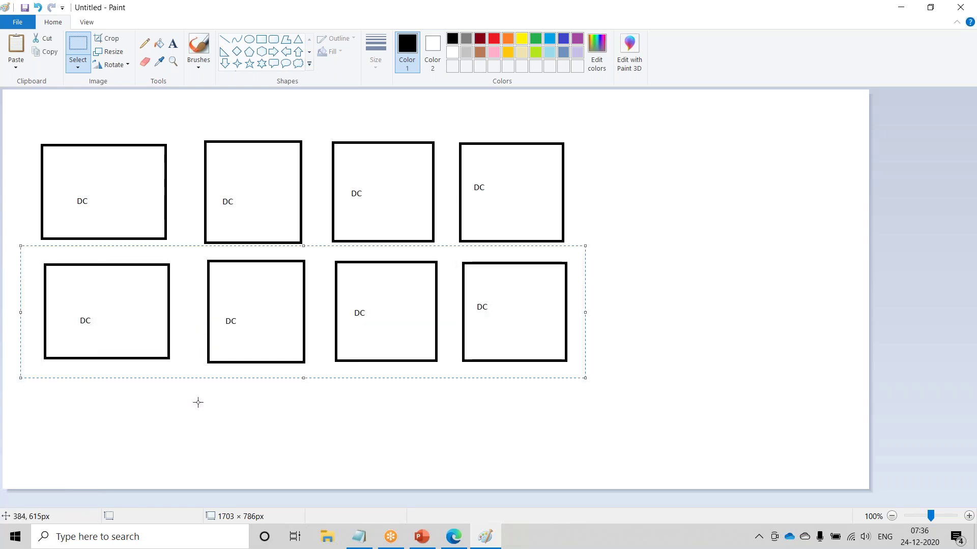
key("ctrl+v")
left_click_drag(219, 181, 238, 454)
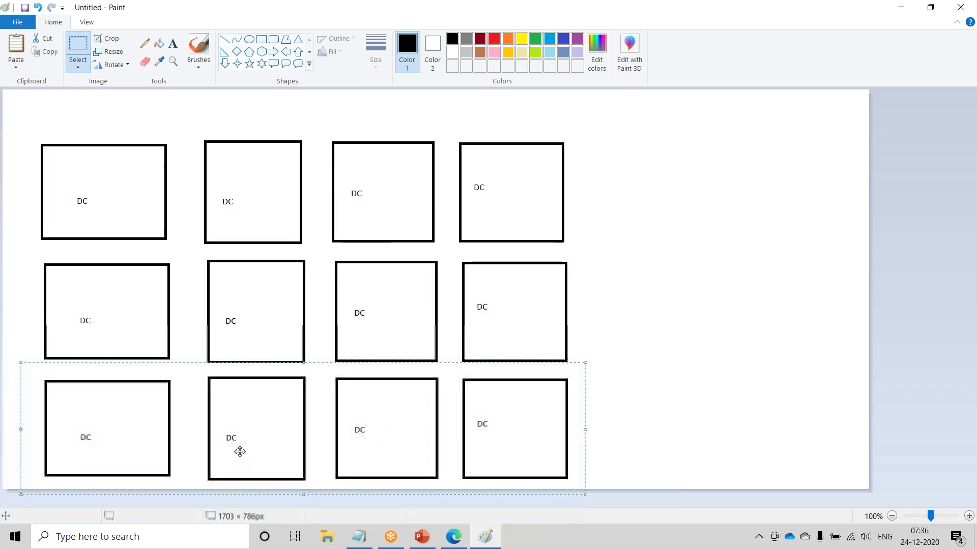
left_click(261, 39)
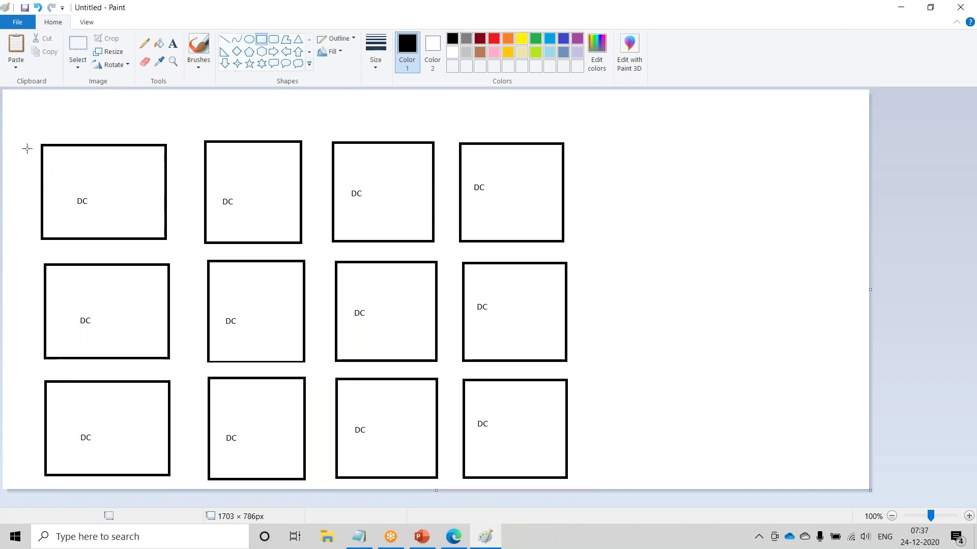
left_click_drag(17, 122, 733, 254)
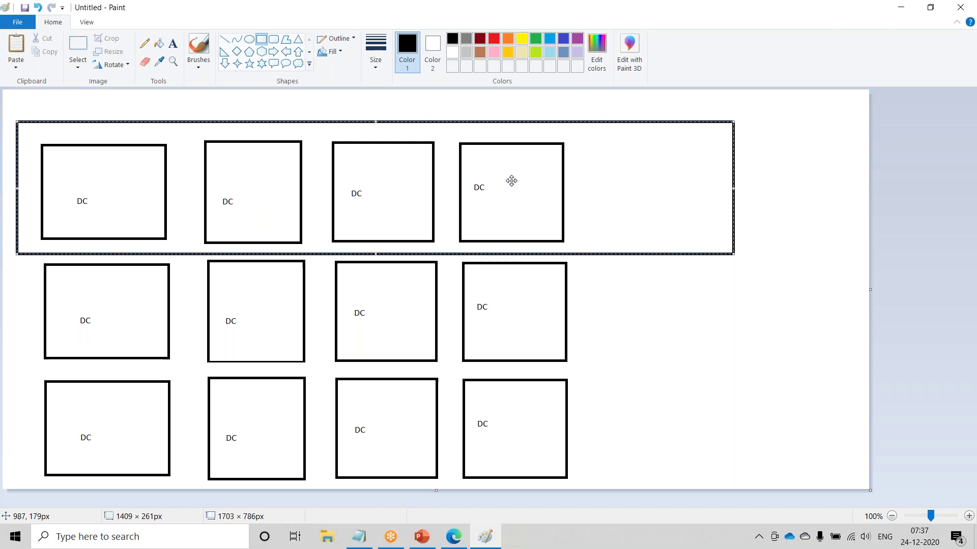
- Label the top enclosure 'India' with 'Region' on the line below, at its right side
left_click(174, 45)
left_click(639, 146)
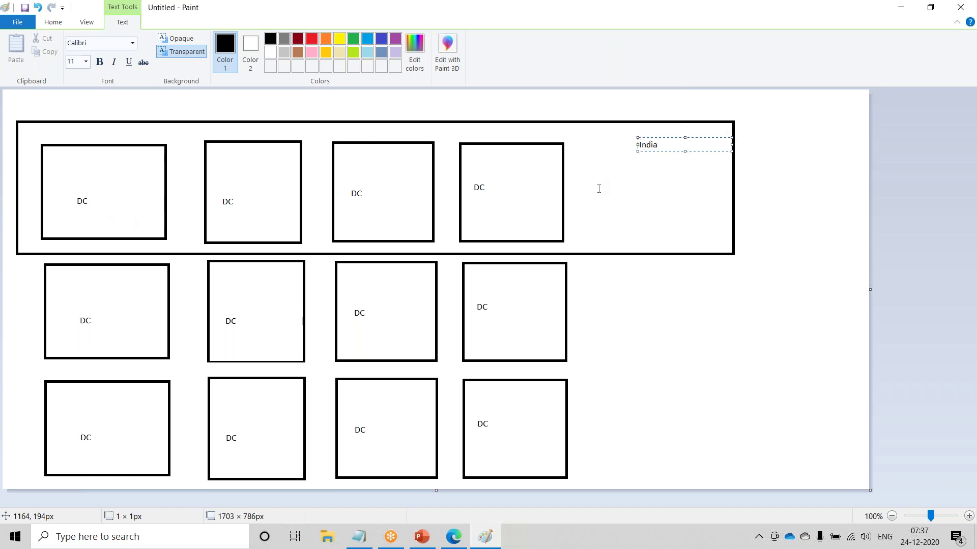
left_click(646, 171)
left_click(647, 171)
type("Re")
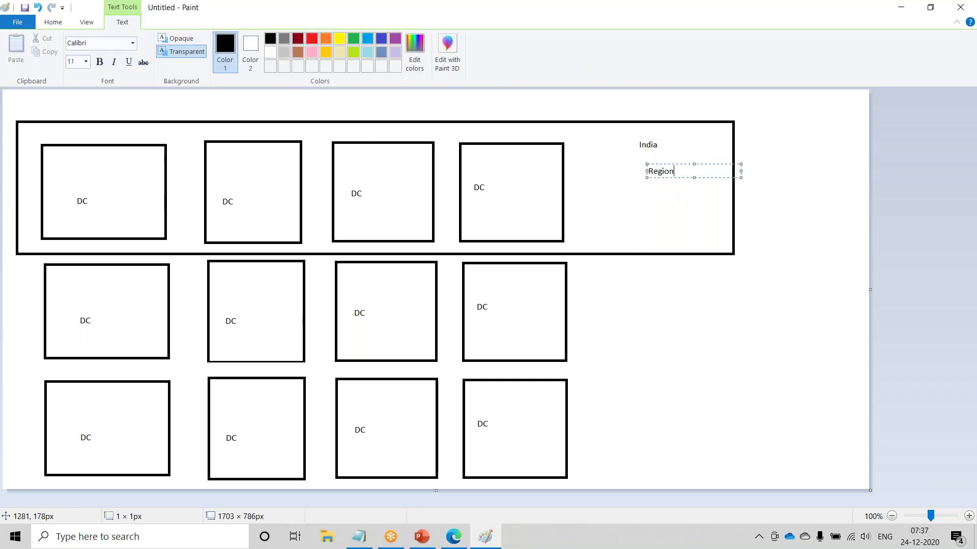
left_click(705, 230)
- Draw a large rectangle enclosing the middle row of DC boxes
left_click_drag(28, 260, 279, 348)
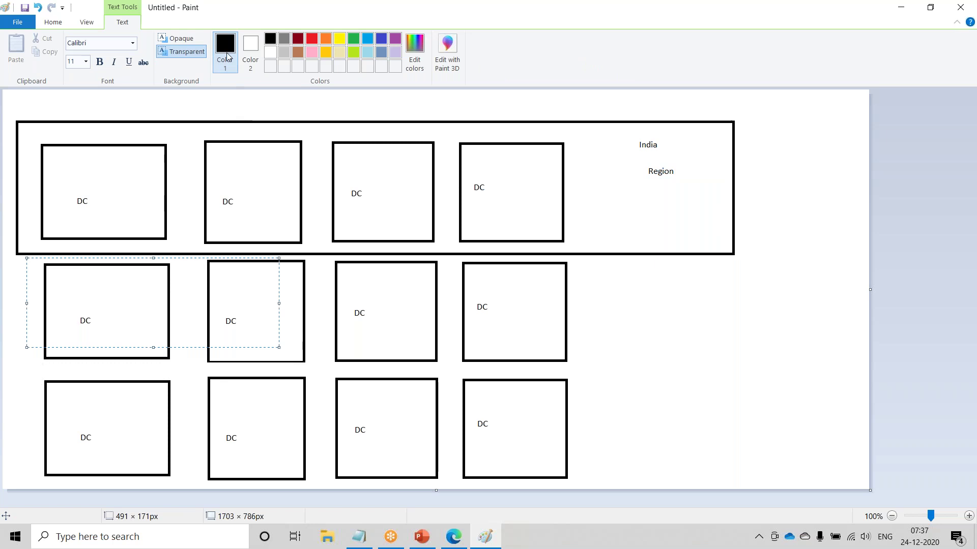
left_click(53, 22)
left_click(113, 240)
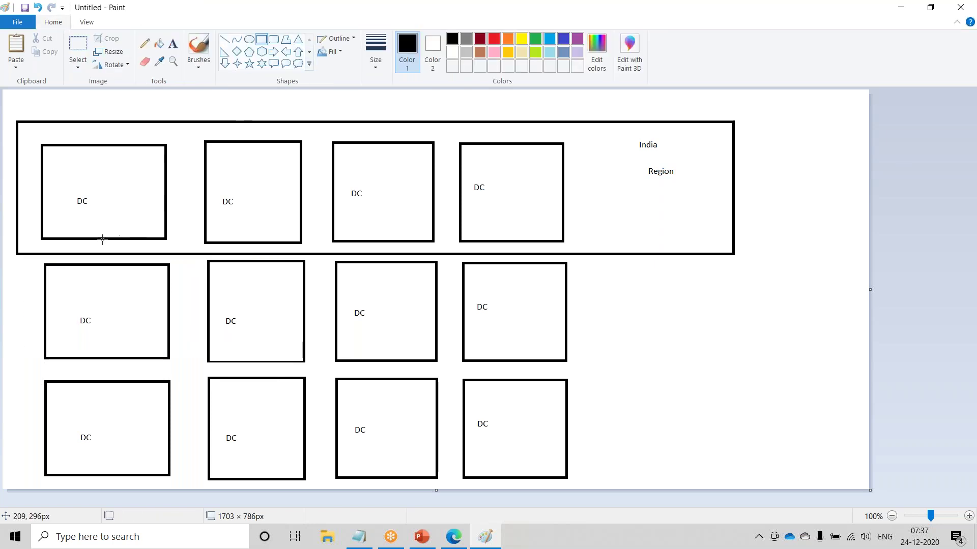
mouse_move(10, 260)
left_mouse_down()
mouse_move(253, 349)
mouse_move(373, 370)
mouse_move(733, 373)
left_mouse_up()
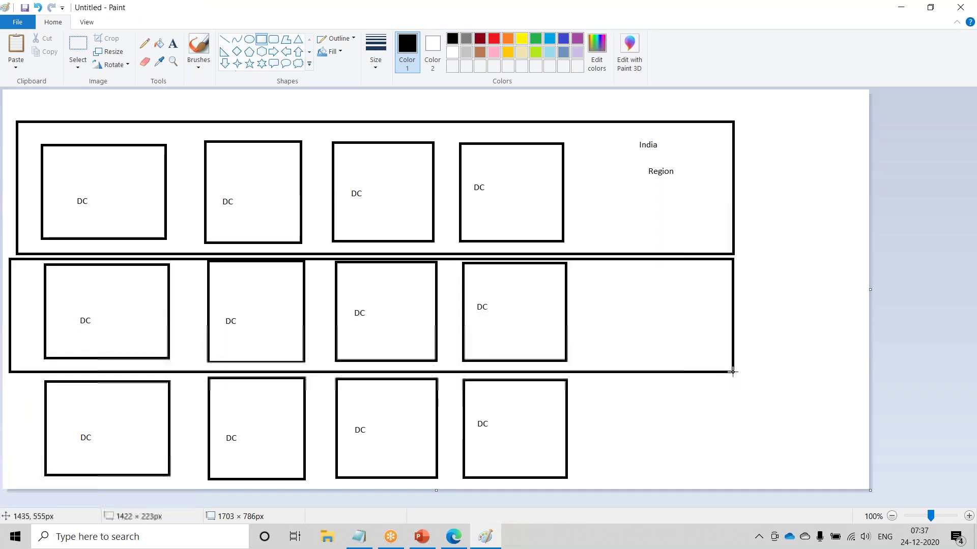
- Label the middle enclosure 'US - Region' on its right side
left_click(173, 44)
left_click(645, 270)
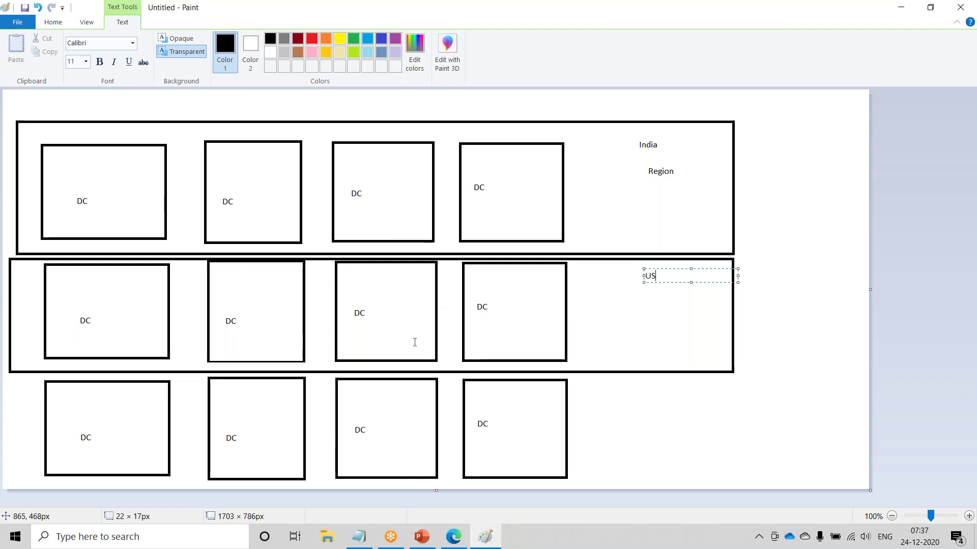
left_click(53, 22)
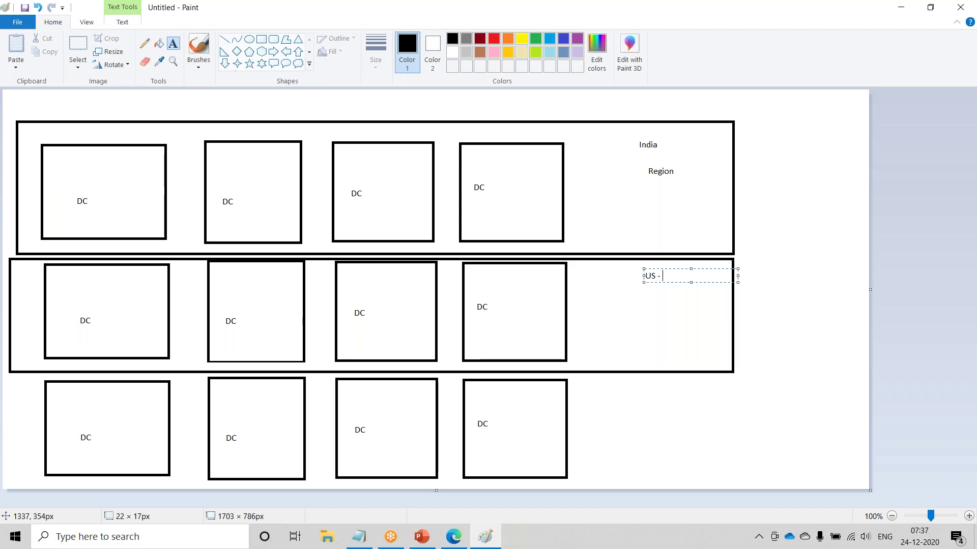
type("egion")
- Enclose the bottom row in a rectangle matching the others and label it 'Europe -Region'
left_click(261, 40)
left_click_drag(31, 379, 742, 481)
left_click_drag(784, 484, 735, 486)
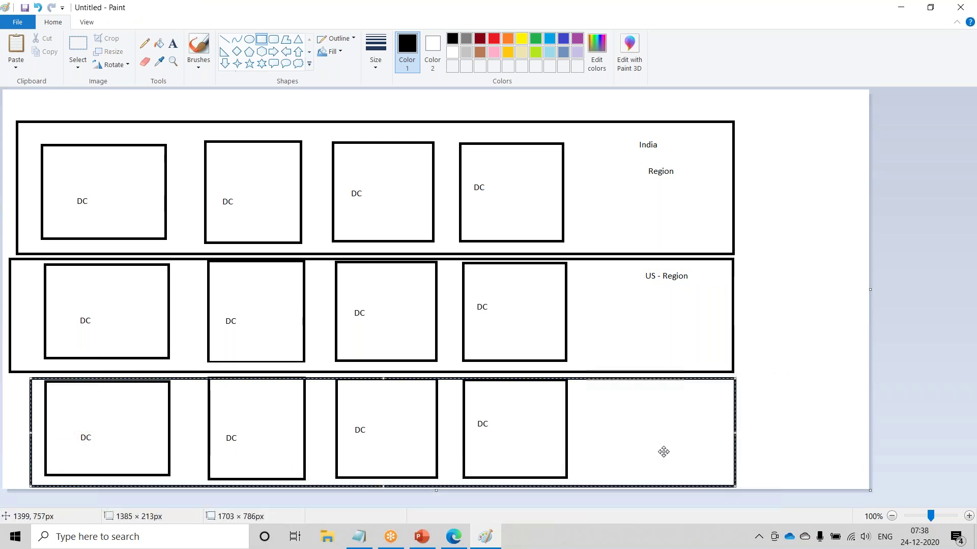
left_click(173, 44)
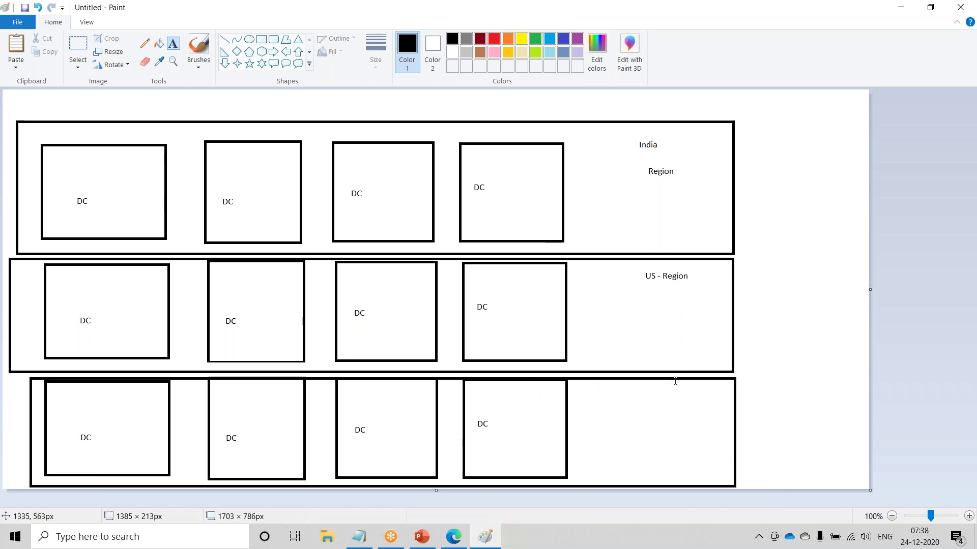
left_click(632, 393)
type("Europe")
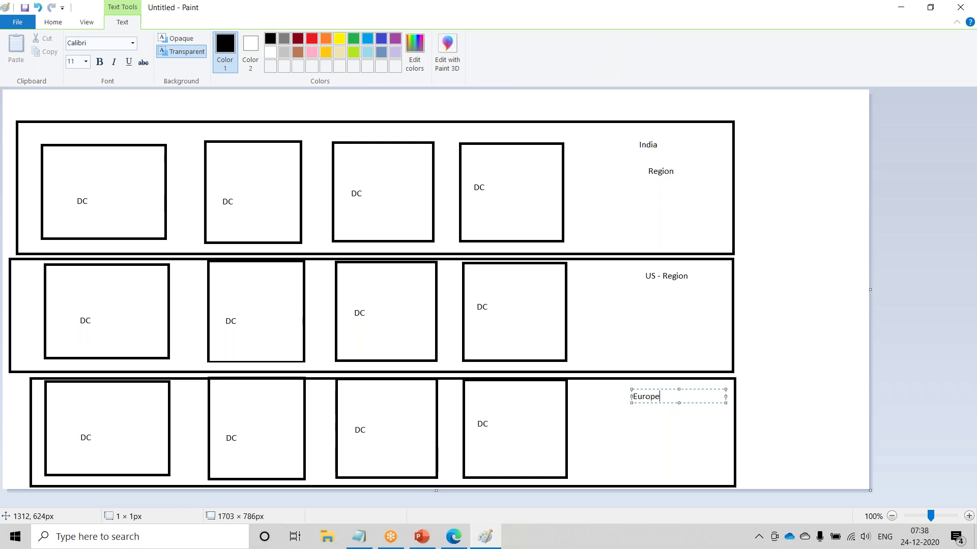
type(" -Region")
left_click(808, 451)
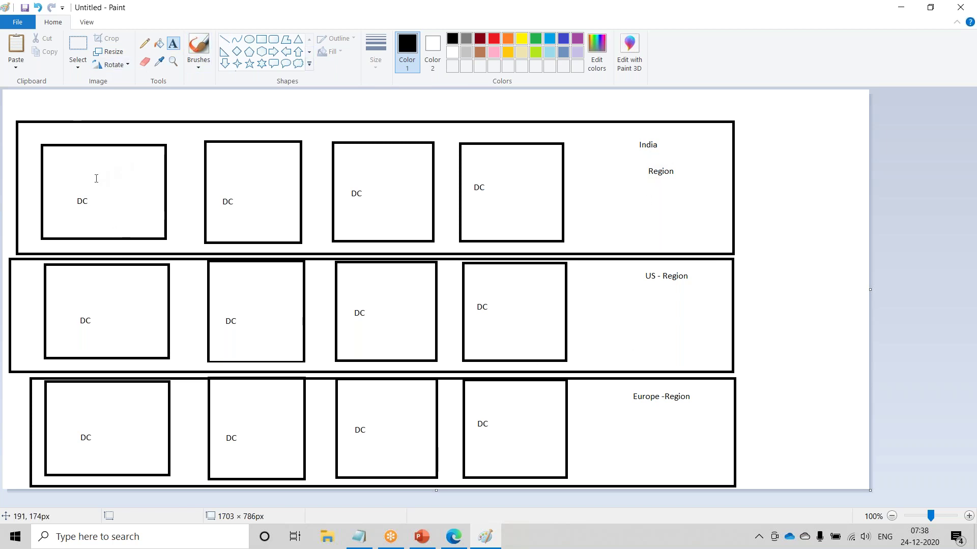
- Type 'AZ' in the top-left India box and 'Avaliability Zone' in the box beside it
left_click(80, 162)
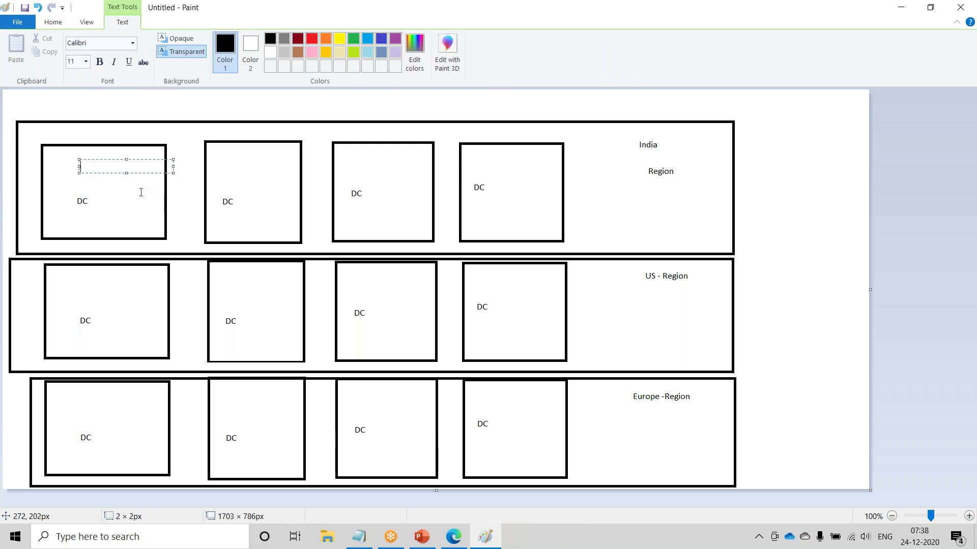
type("AZ")
left_click(266, 177)
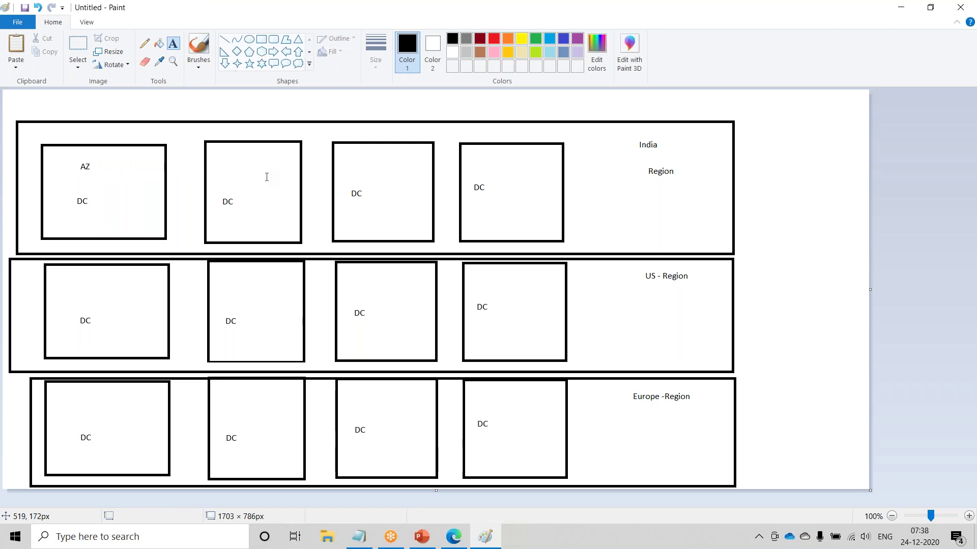
left_click(227, 169)
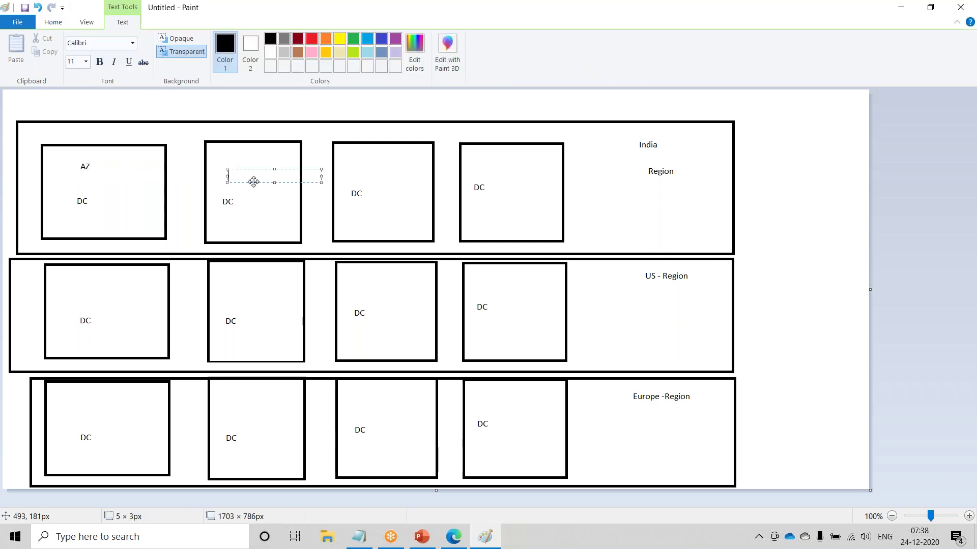
type("Avaliability Zone")
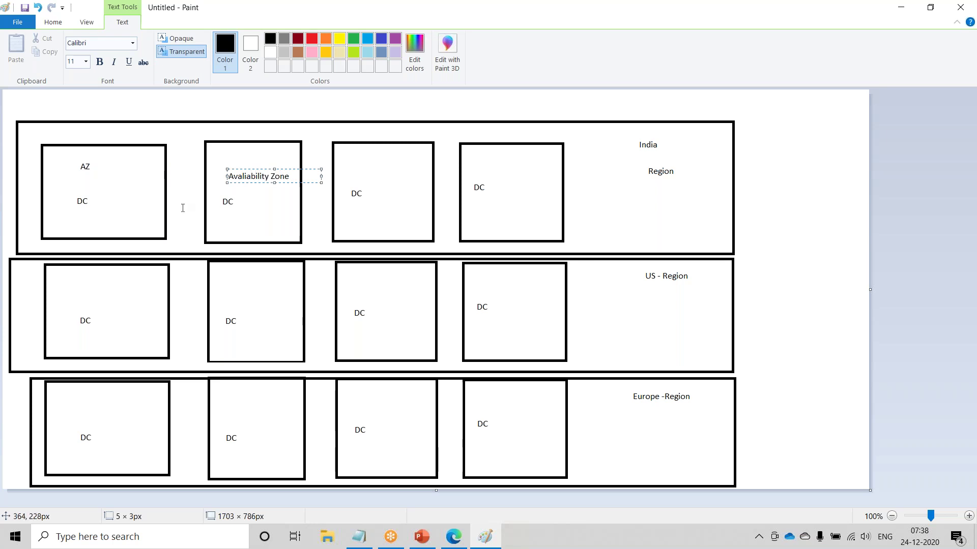
left_click(770, 212)
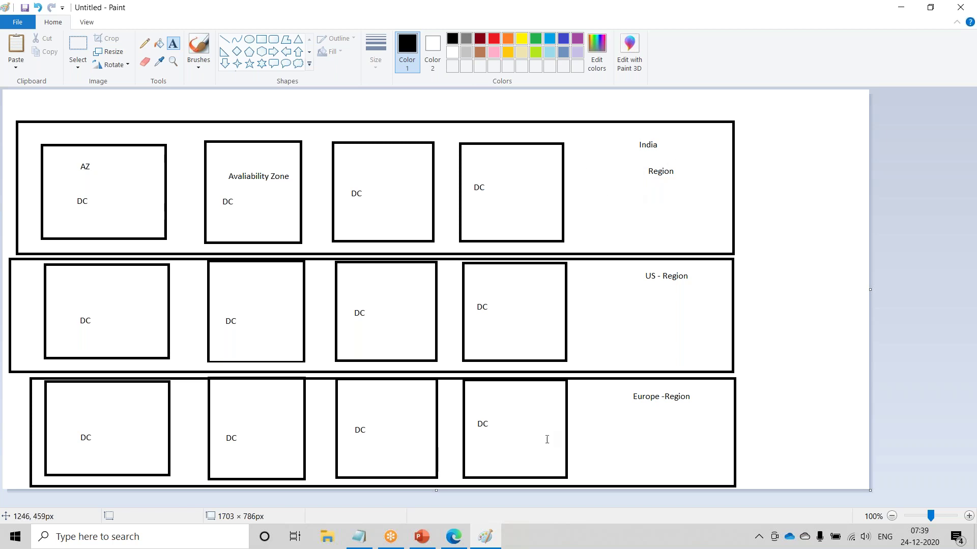
- Return to PowerPoint and start the slide show from slide 12, REGION
left_click(422, 538)
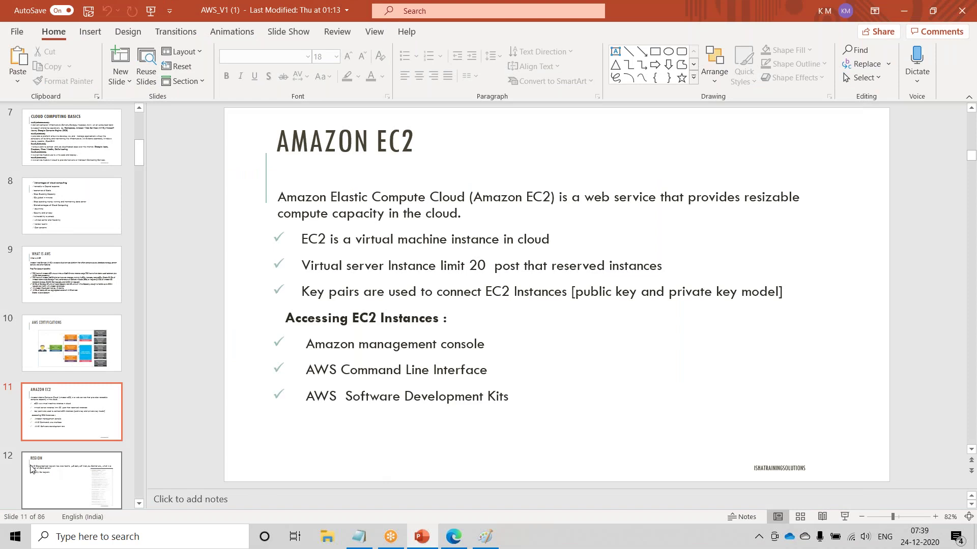
left_click(31, 469)
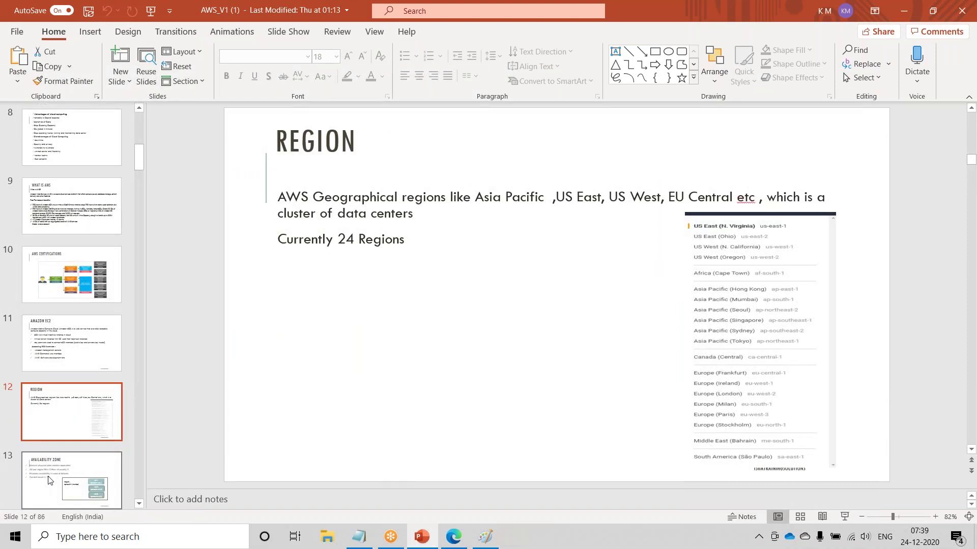
key("shift+F5")
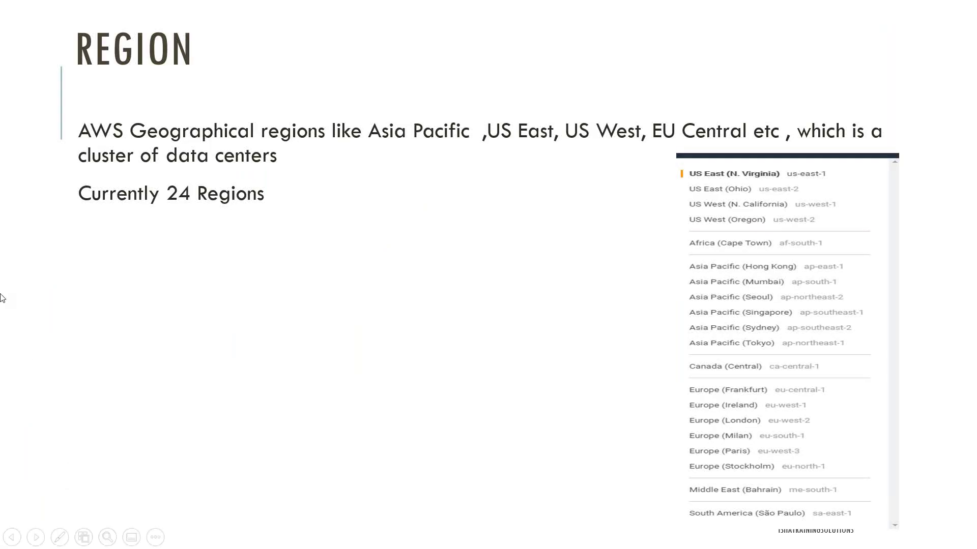
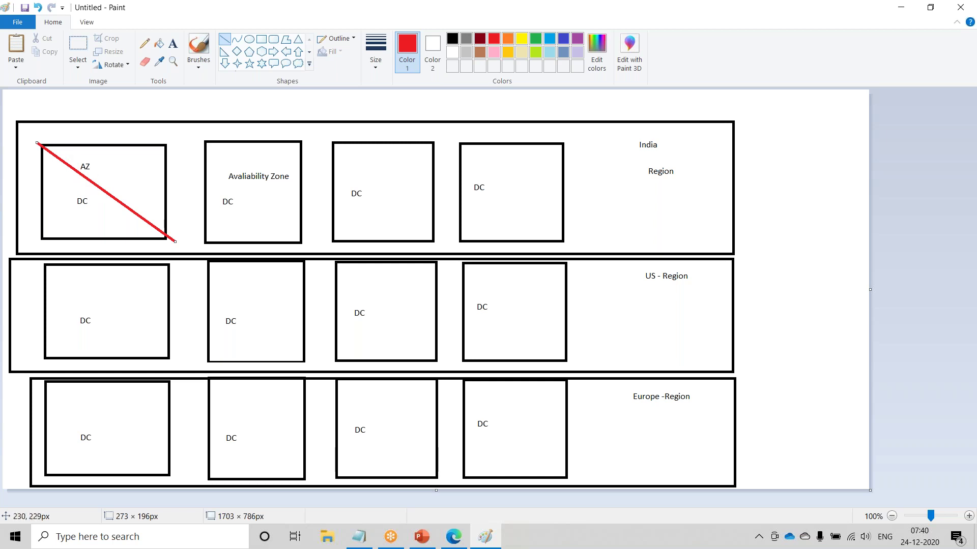
- Draw a red diagonal line through the Availability Zone box in Paint
left_click_drag(189, 135, 311, 246)
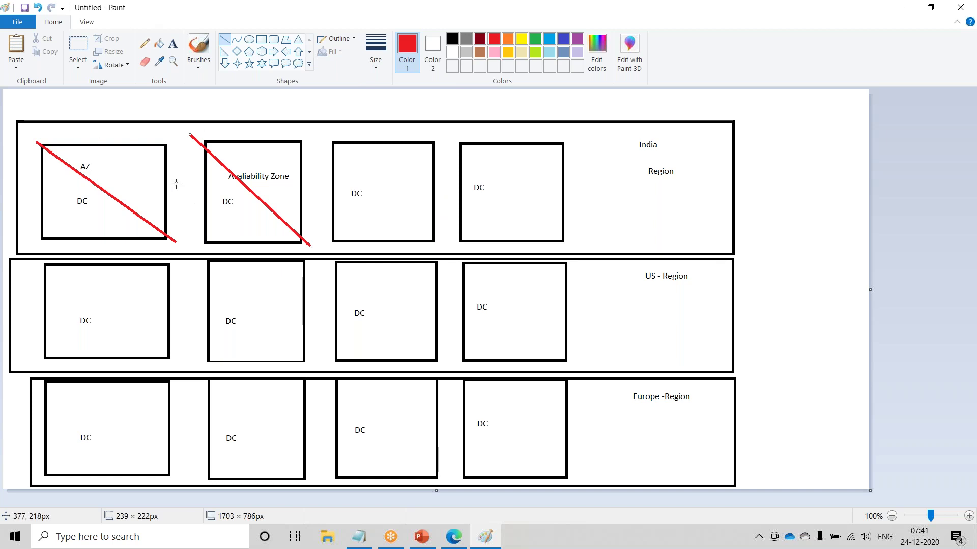
right_click(235, 15)
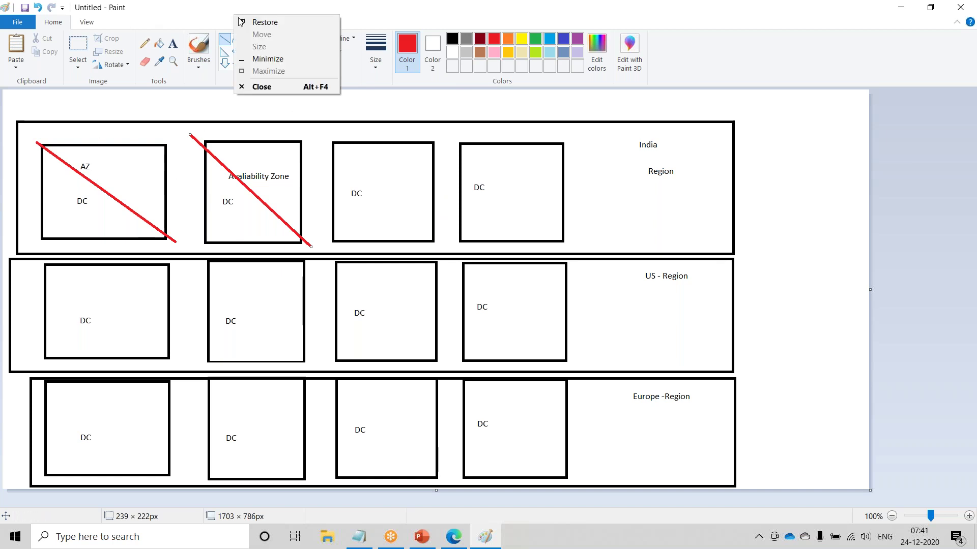
left_click(259, 59)
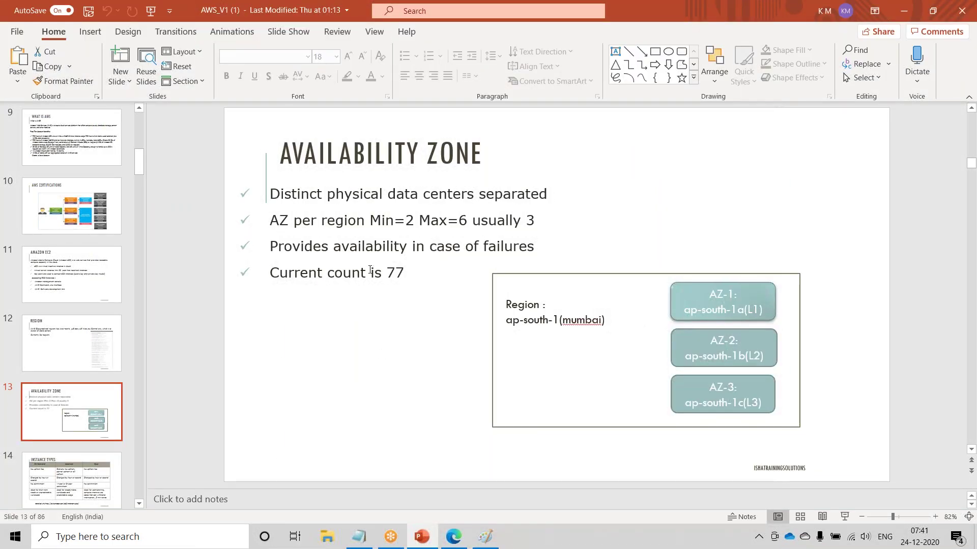
key("shift+F5")
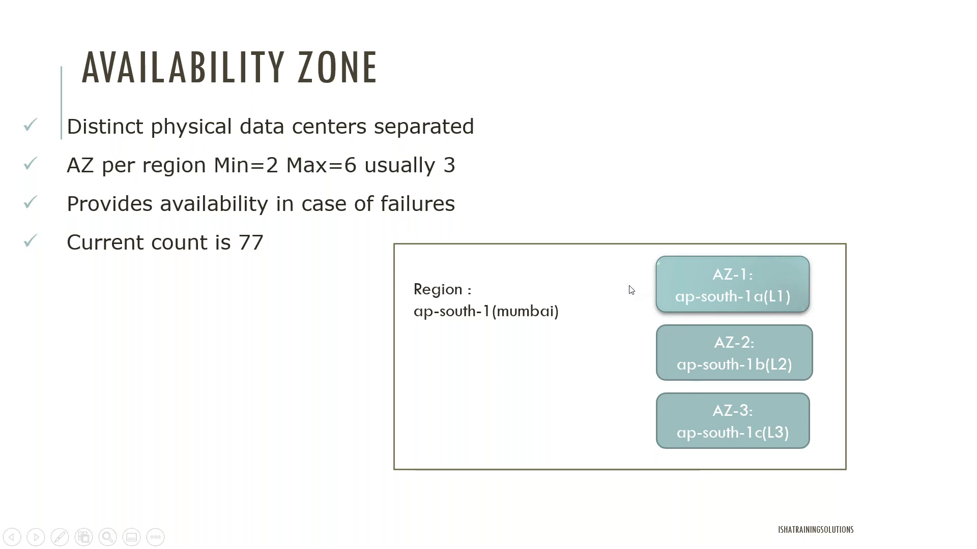
key("Escape")
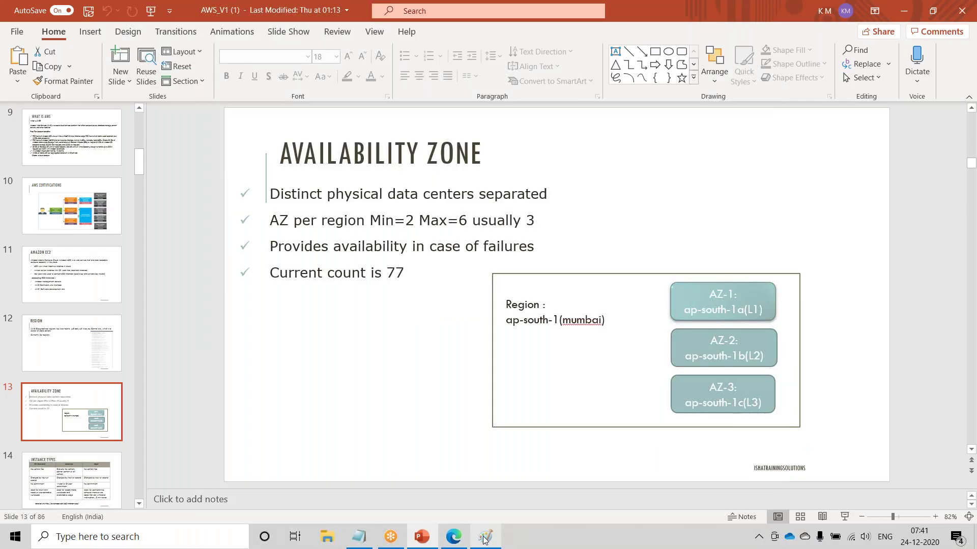
left_click(484, 538)
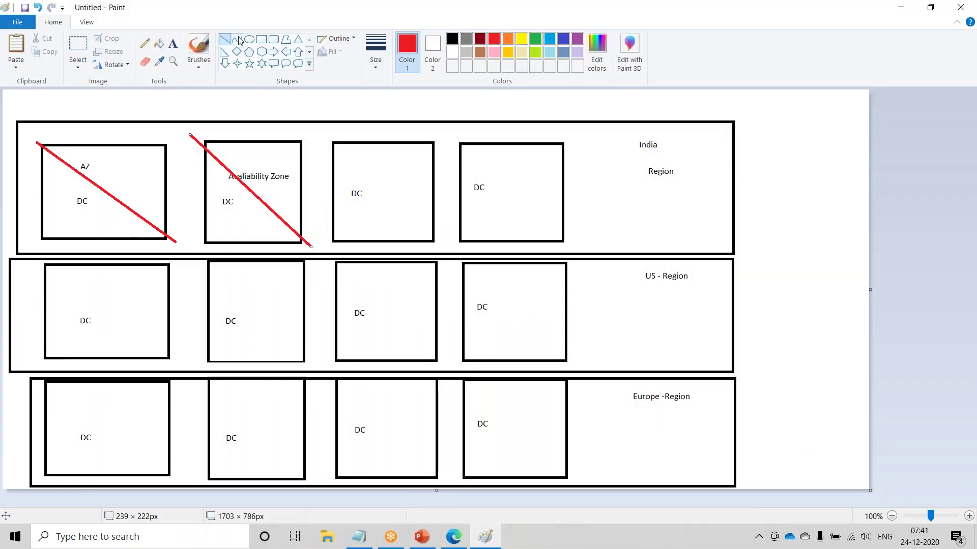
- Add red text notes 'Power grid', 'ISP' and 'Infrastructure' right of India, then minimize Paint
left_click(173, 44)
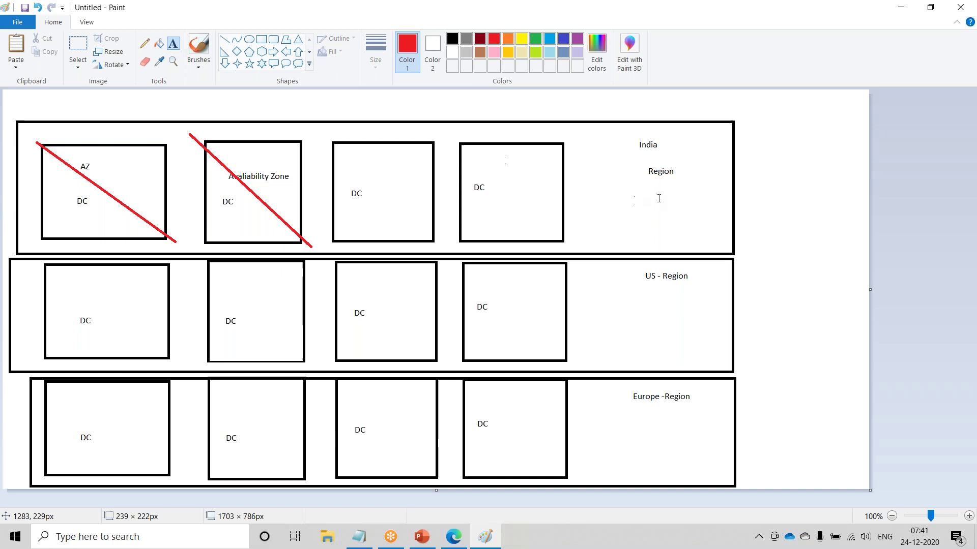
left_click(751, 139)
type("Power gr")
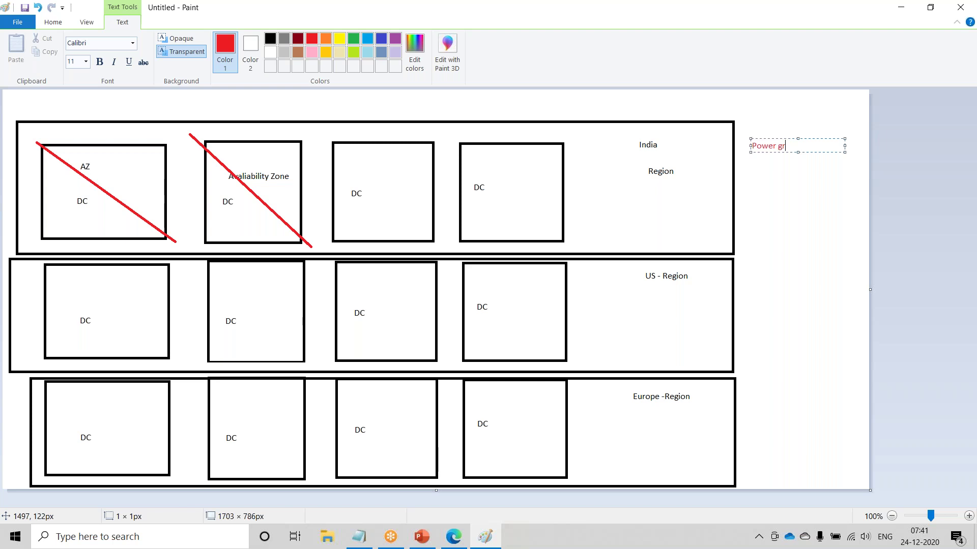
type("id")
key("Return")
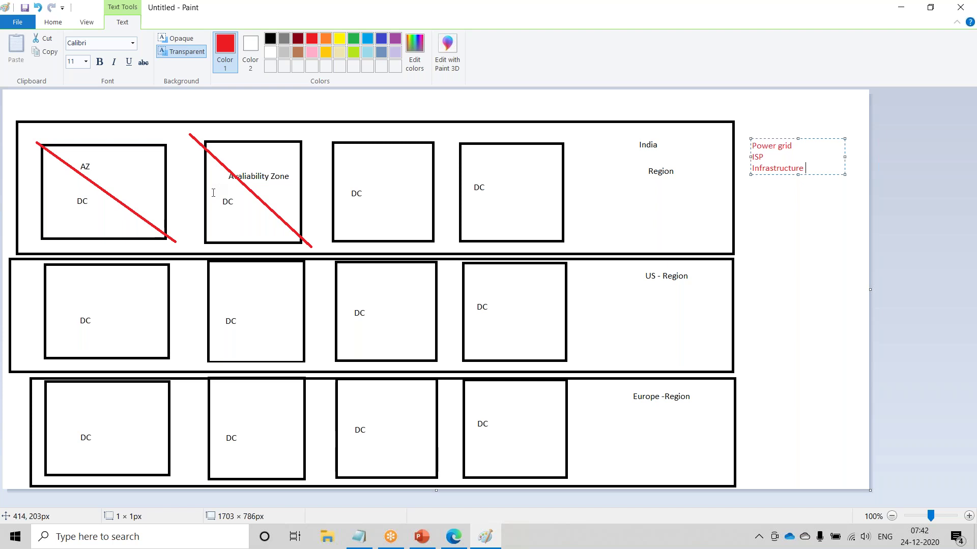
left_click(57, 23)
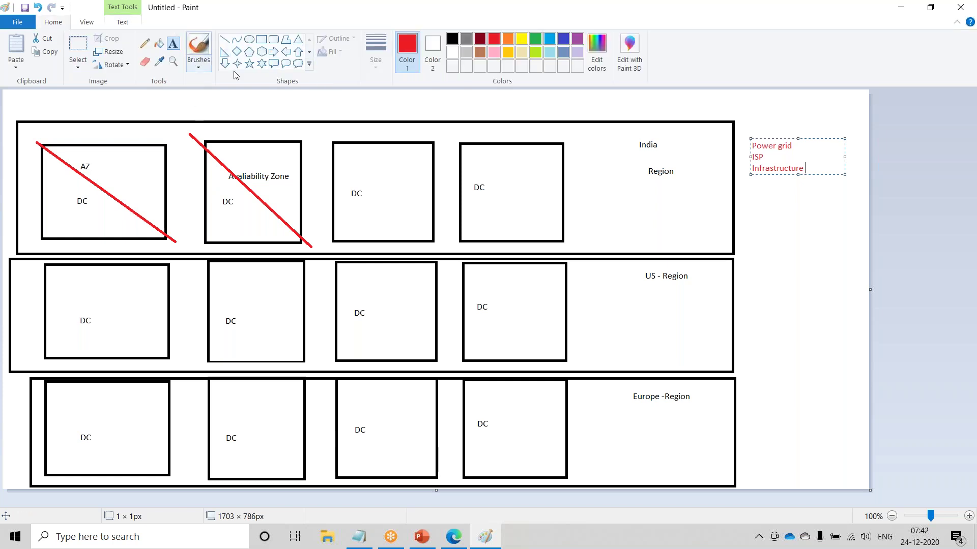
left_click(843, 195)
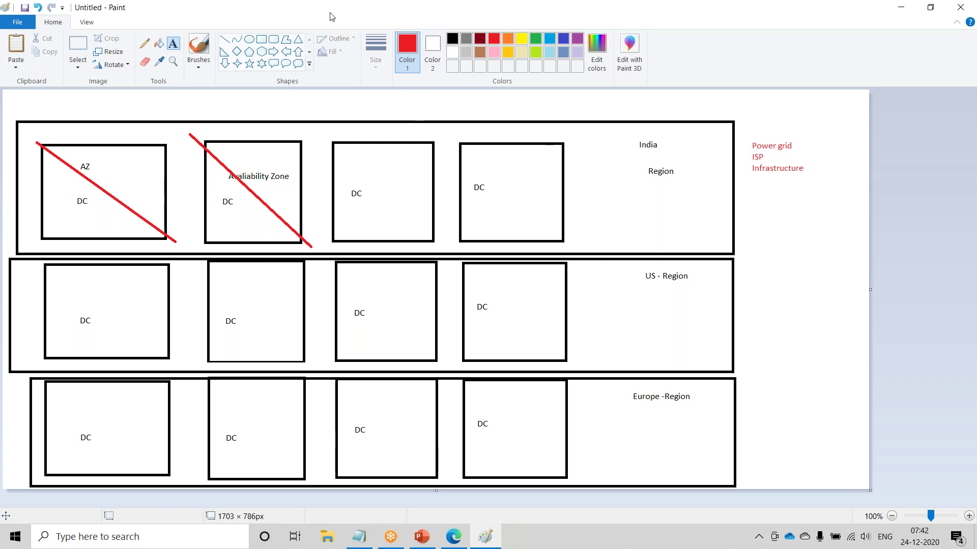
right_click(237, 8)
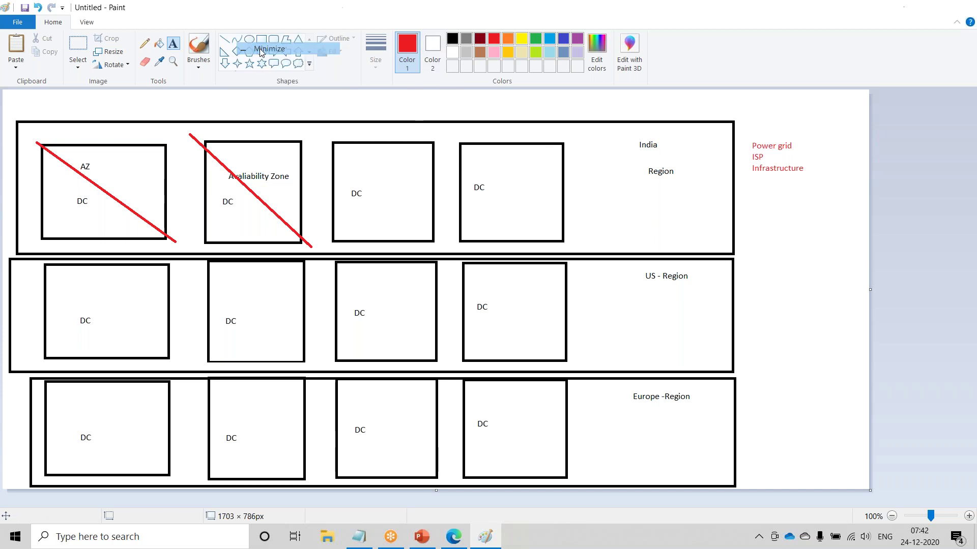
left_click(261, 49)
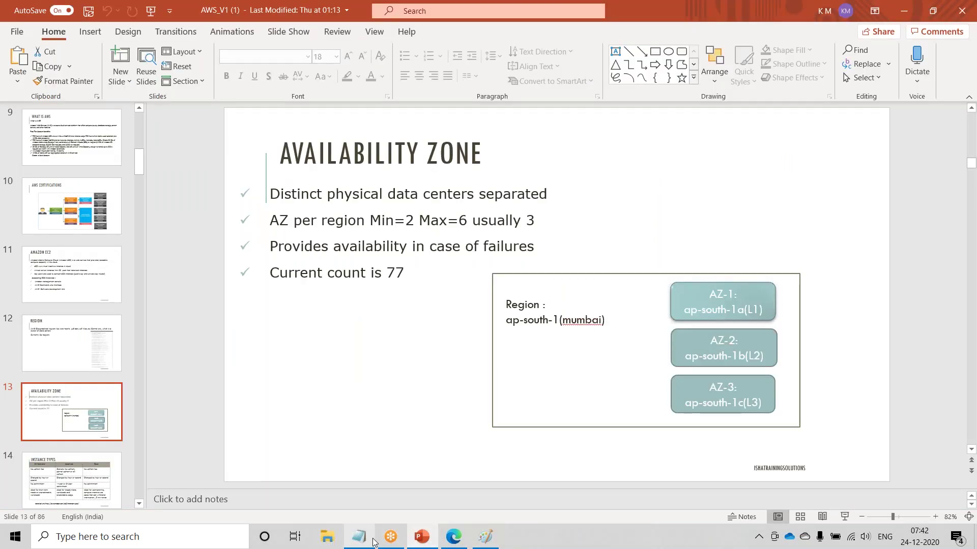
- In the EC2 dashboard's region list, highlight ap-south-1 beside Asia Pacific (Mumbai)
left_click(454, 538)
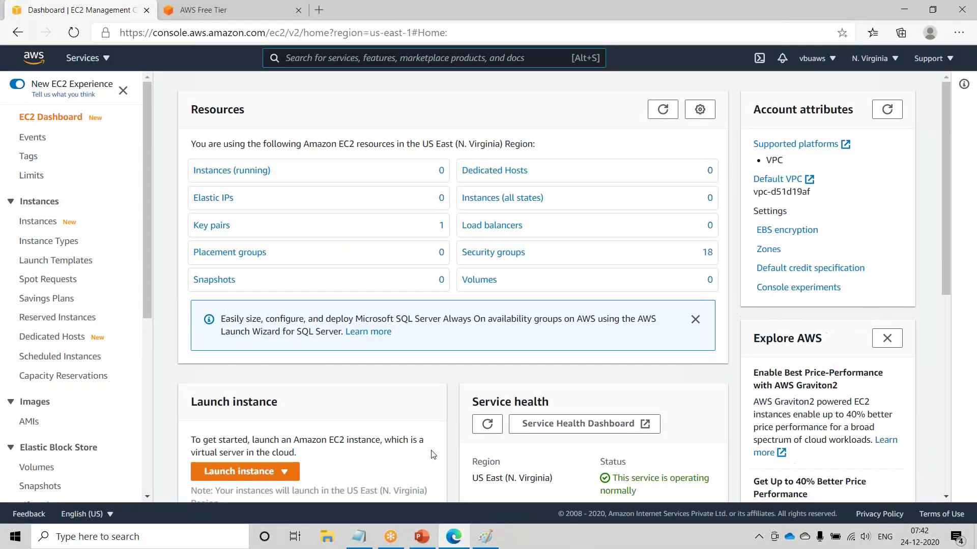
left_click(867, 59)
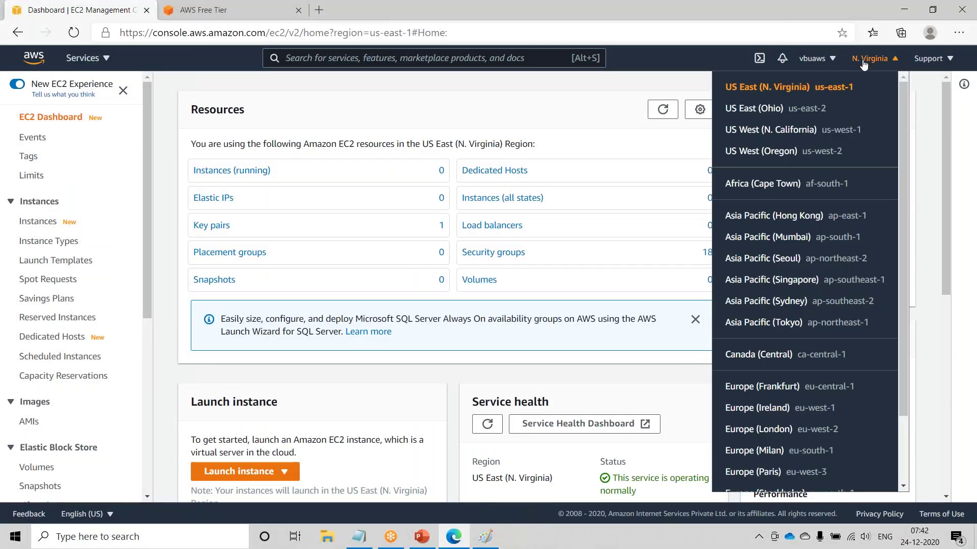
scroll(809, 476, "down", 2)
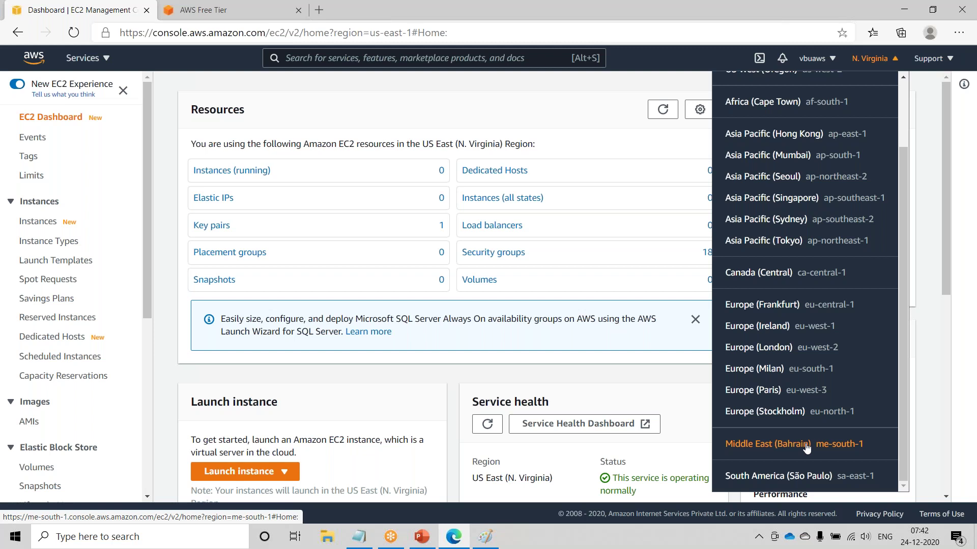
scroll(808, 453, "up", 2)
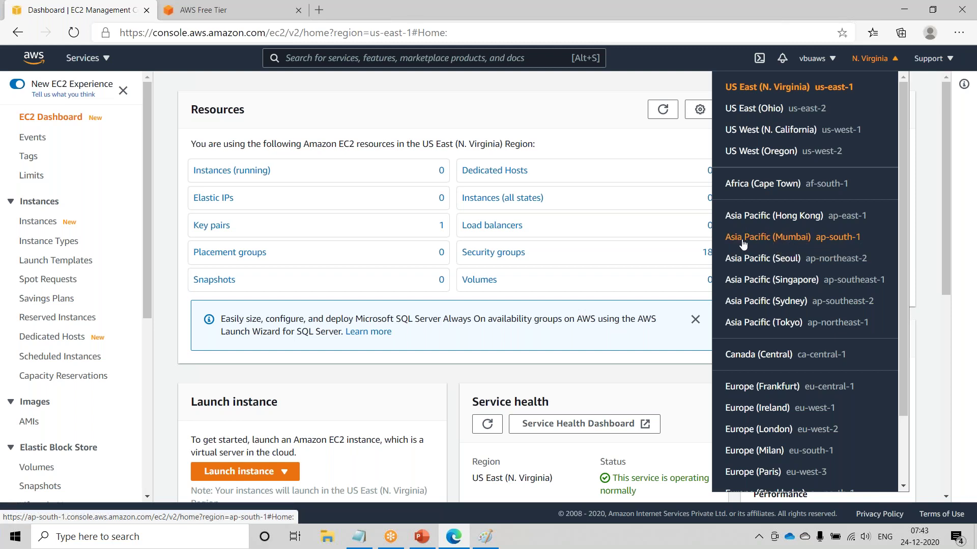
left_click_drag(867, 238, 825, 233)
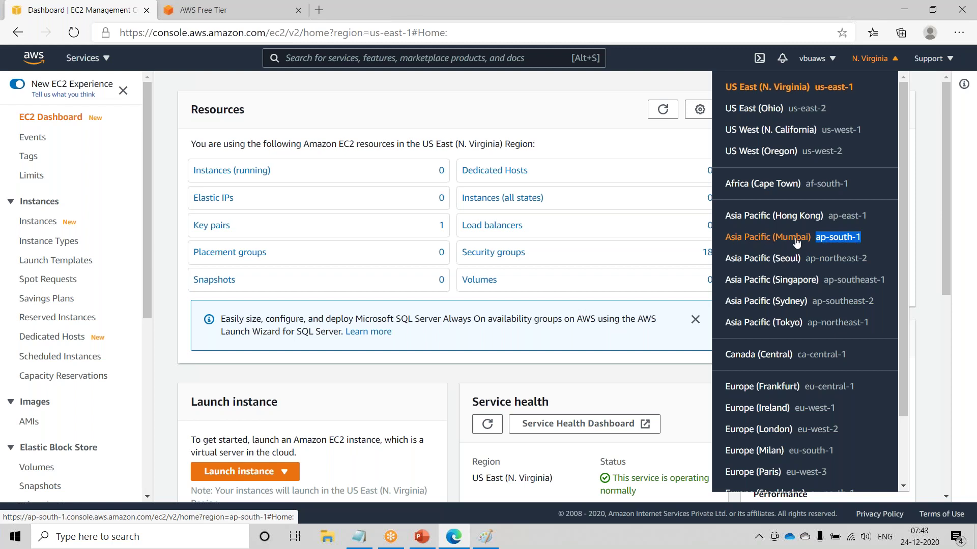
left_click_drag(872, 239, 821, 238)
left_click(616, 376)
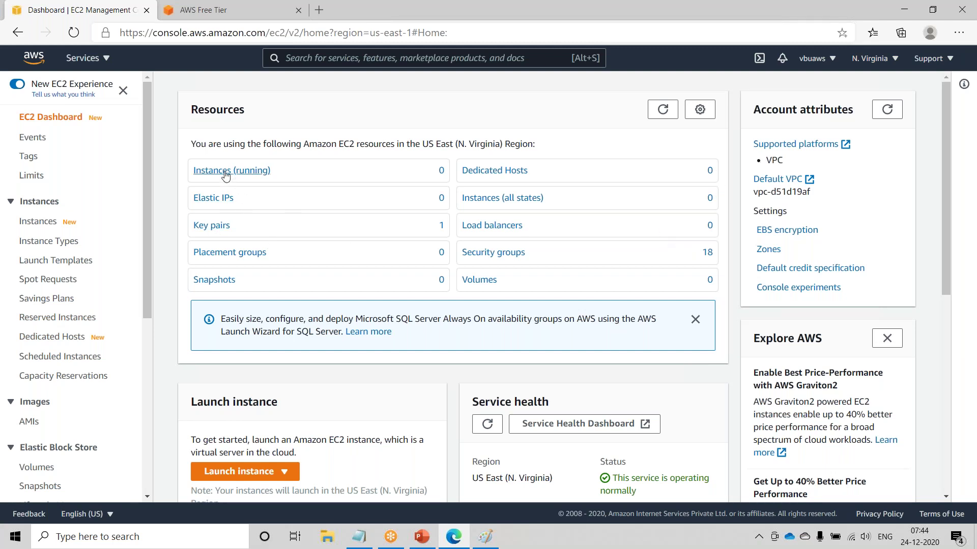
- Open the instance launch options on the N. Virginia EC2 dashboard
left_click(226, 472)
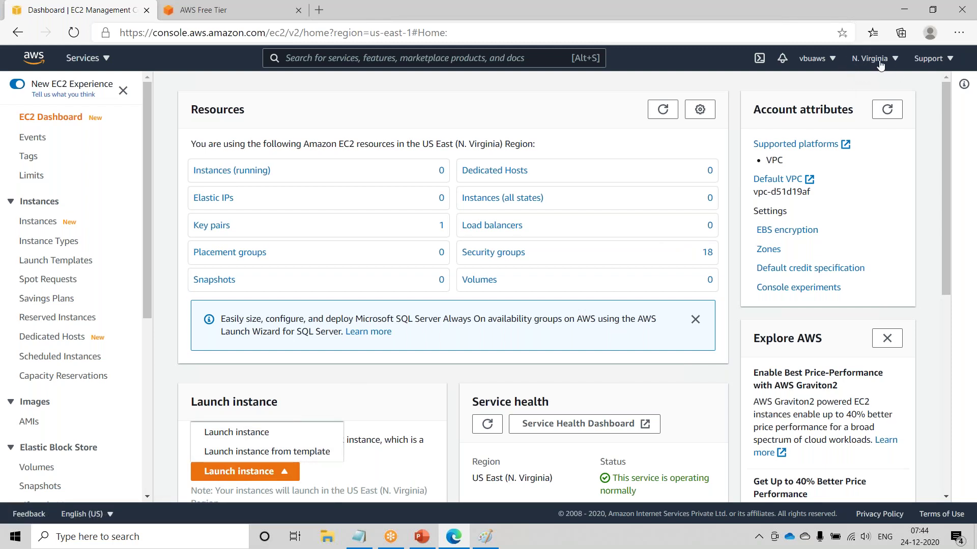
left_click(880, 62)
left_click(326, 393)
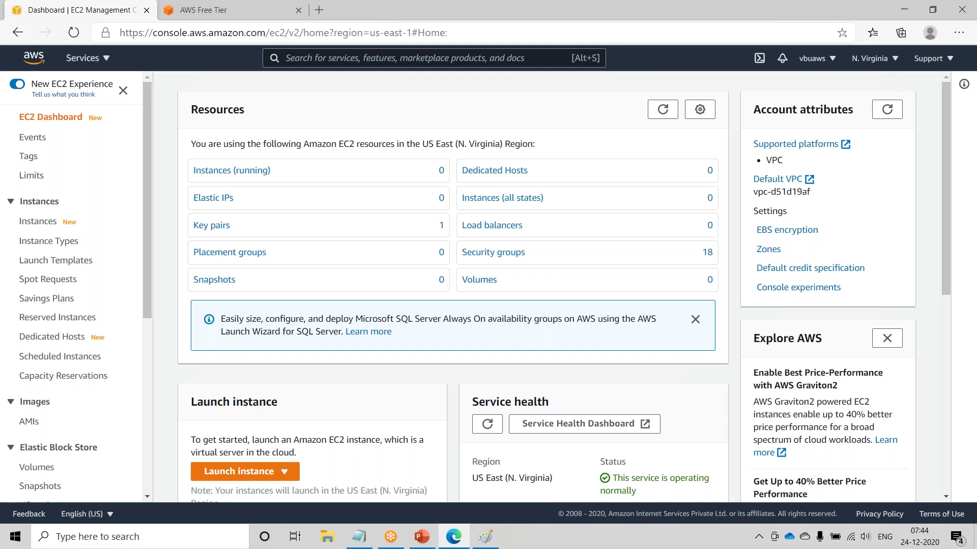
scroll(474, 323, "down", 2)
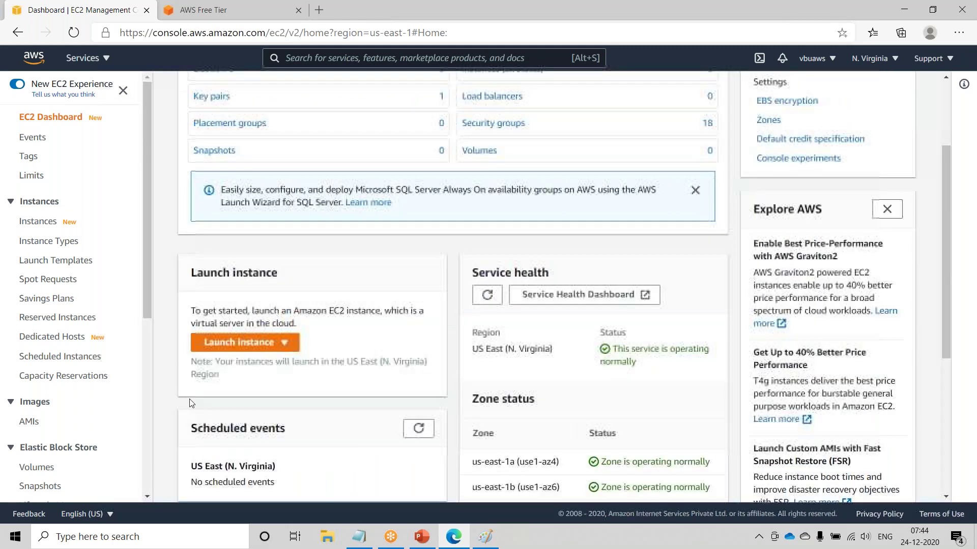
- Launch an Amazon Linux 2 instance through to instance details and list the us-east-1a–1f subnets
left_click(262, 345)
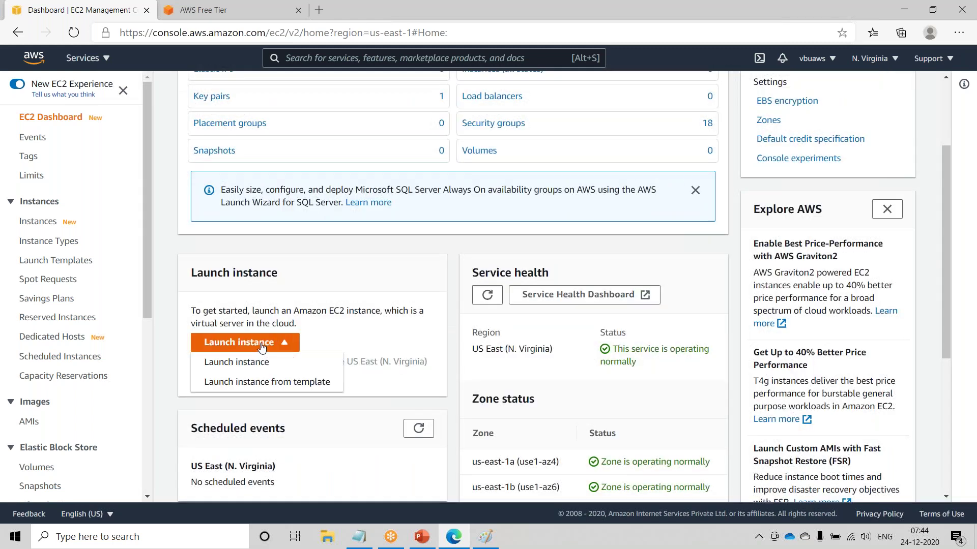
left_click(239, 366)
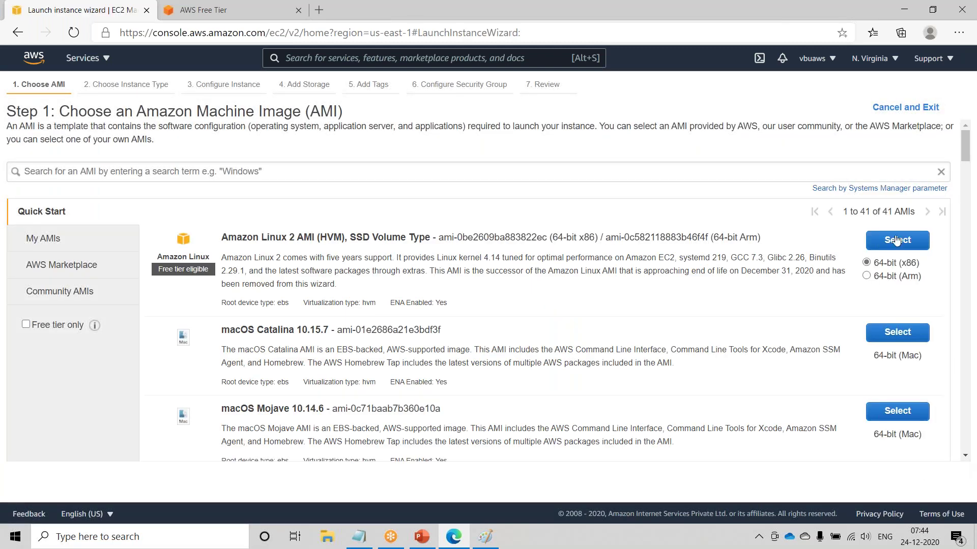
left_click(897, 241)
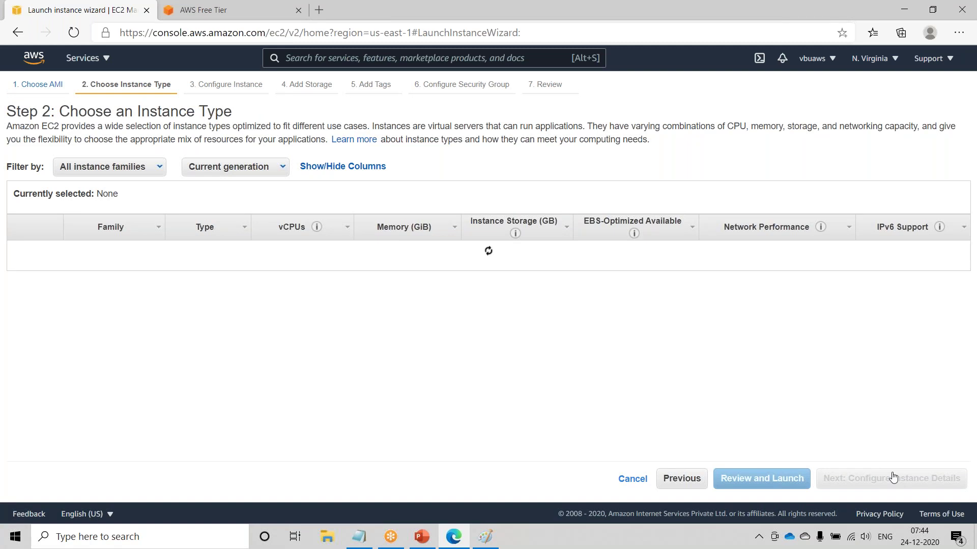
left_click(891, 480)
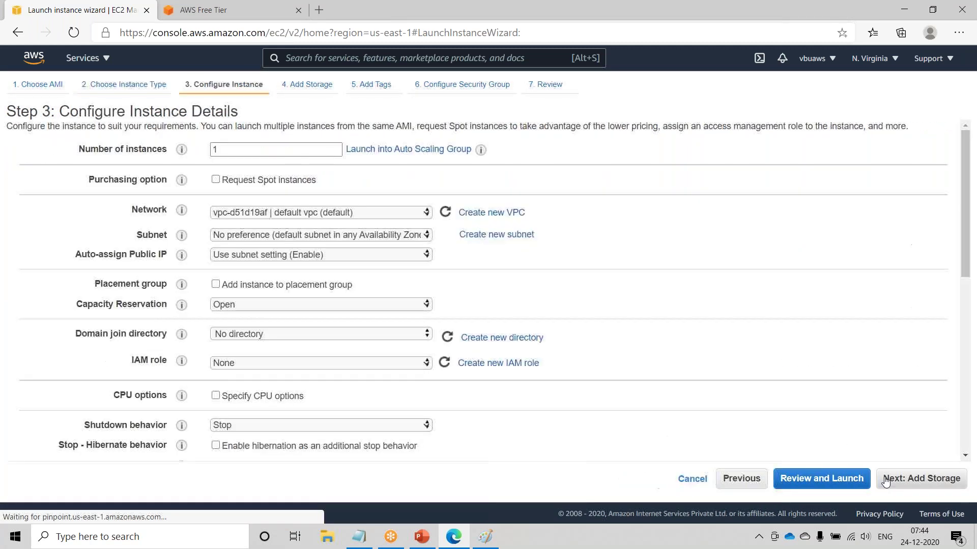
mouse_move(178, 212)
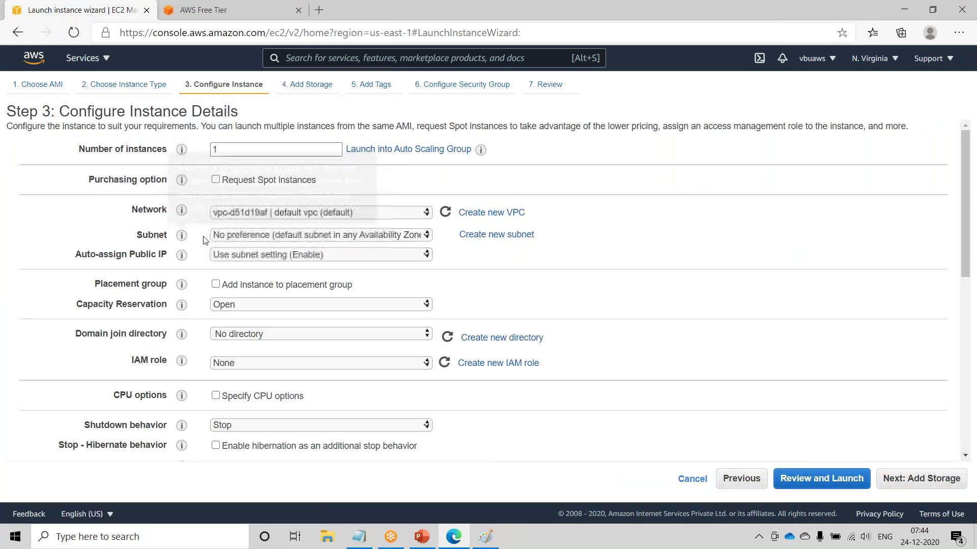
left_click(224, 237)
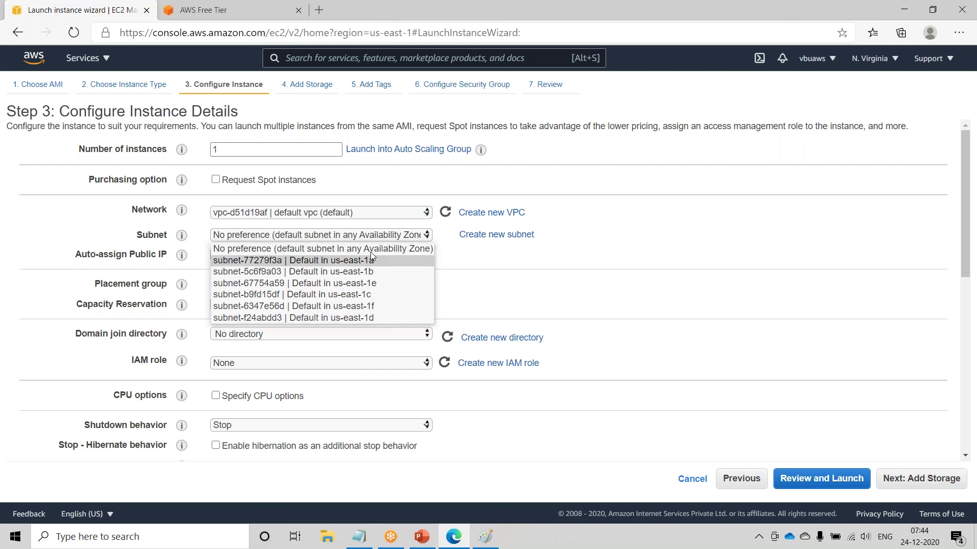
- Choose Middle East (Bahrain) from the region list and continue on the Enable region page
left_click(878, 60)
scroll(824, 316, "down", 2)
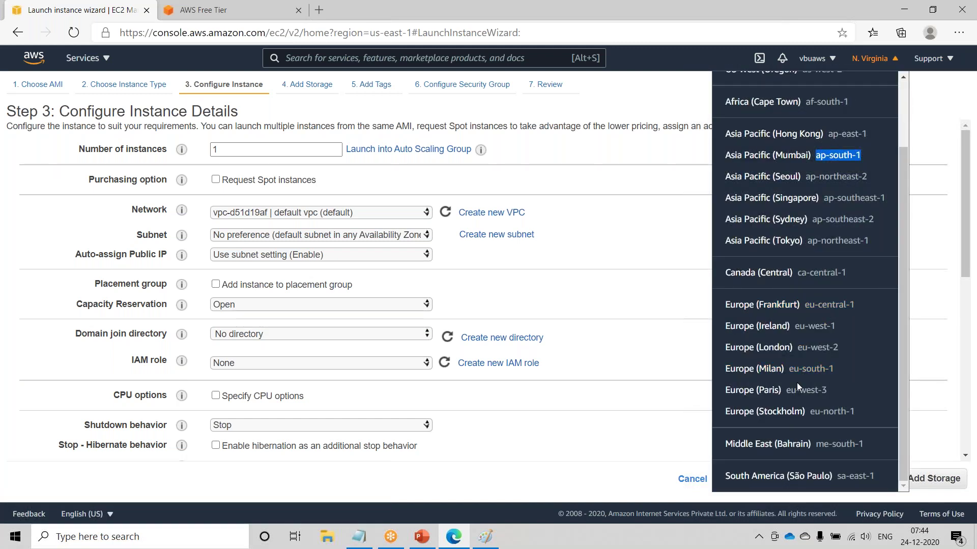
left_click(797, 447)
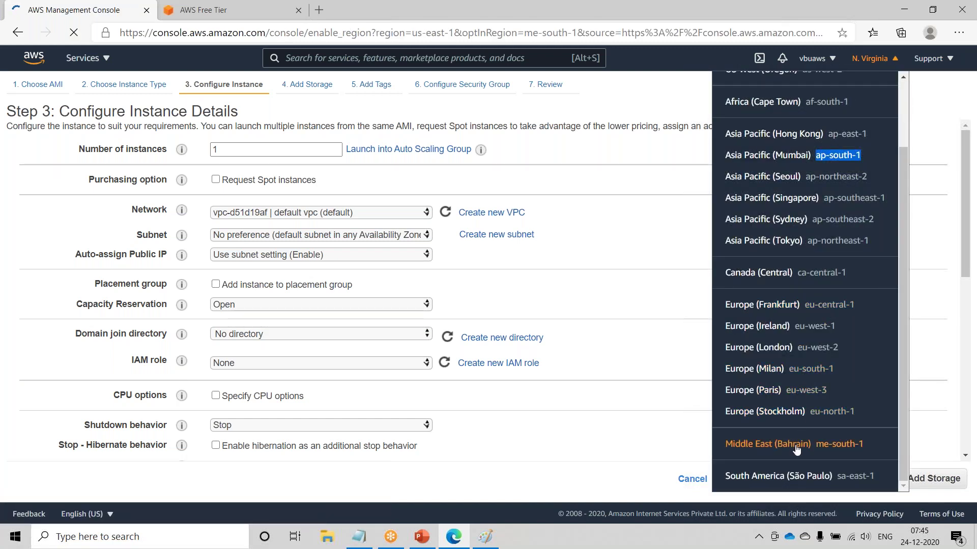
left_click(574, 250)
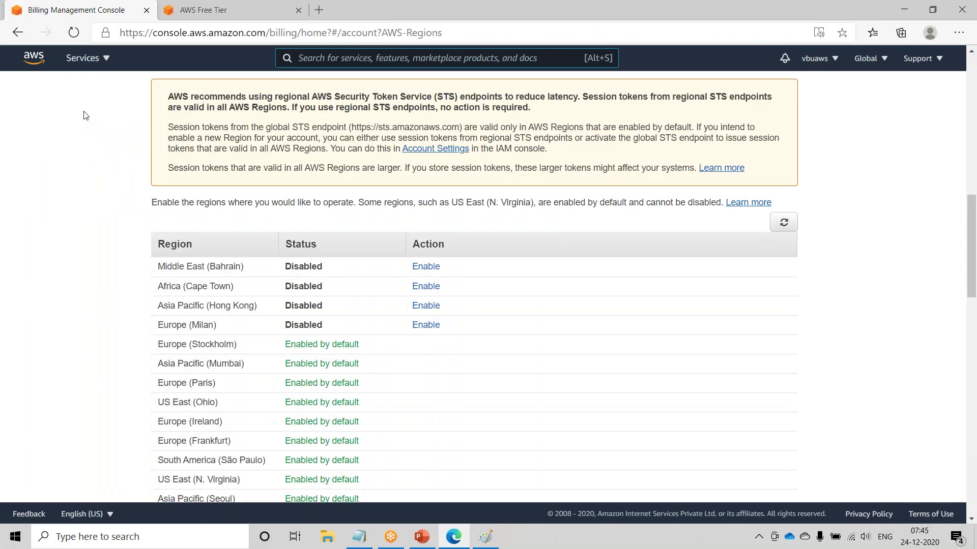
- Return to EC2 through Services and retry Middle East (Bahrain), continuing to region enablement
left_click(71, 60)
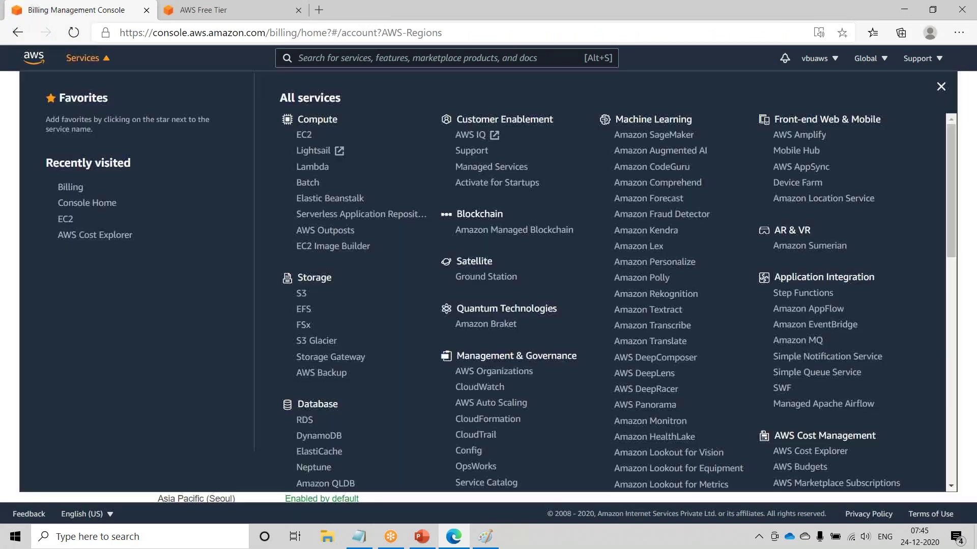
left_click(302, 136)
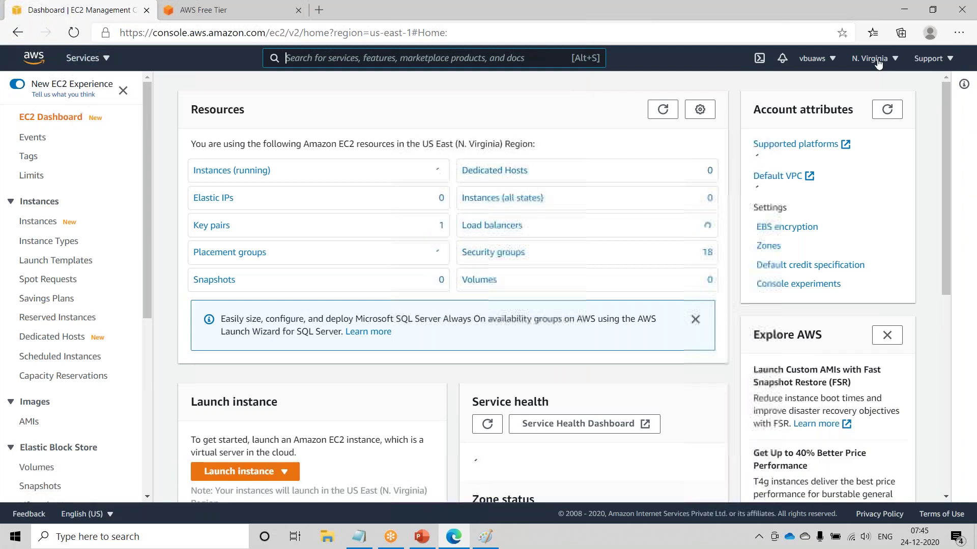
left_click(871, 59)
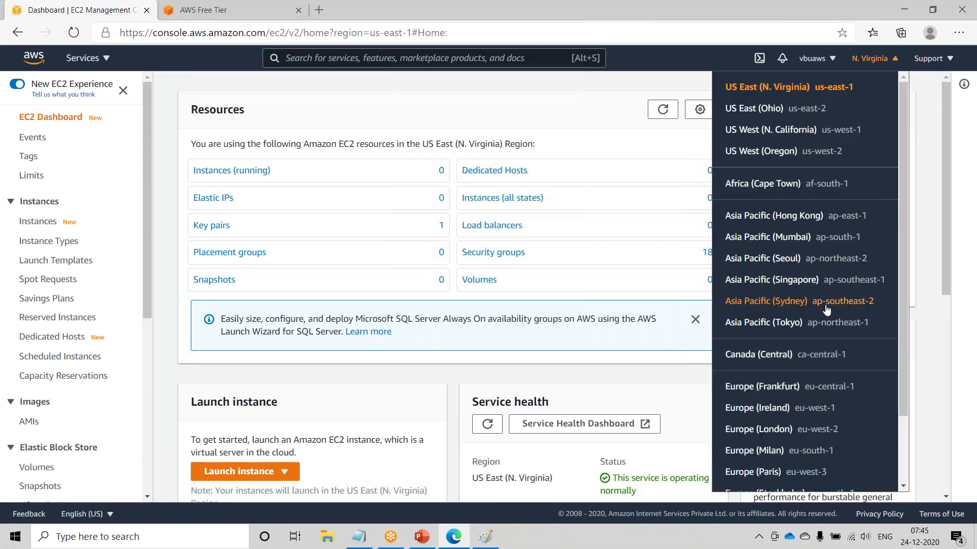
scroll(814, 330, "down", 1)
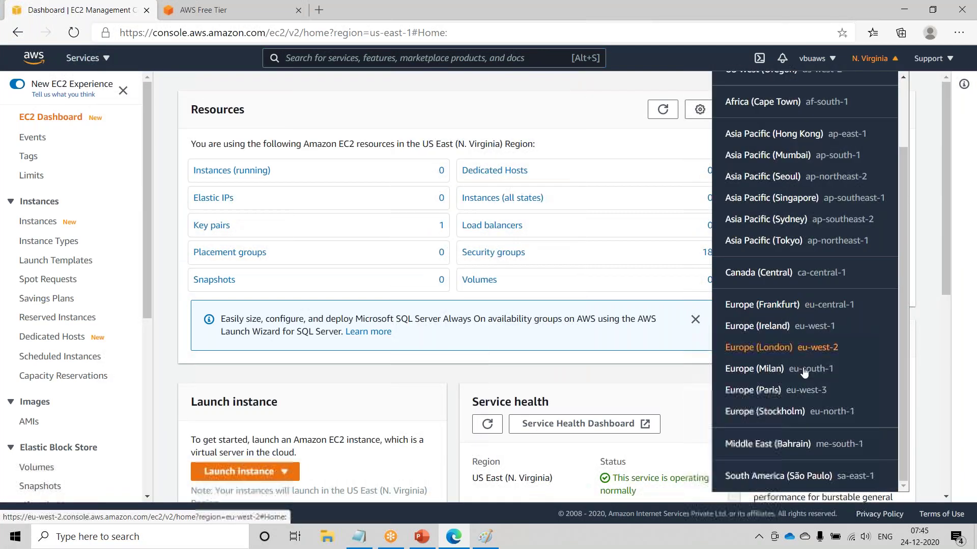
left_click(787, 445)
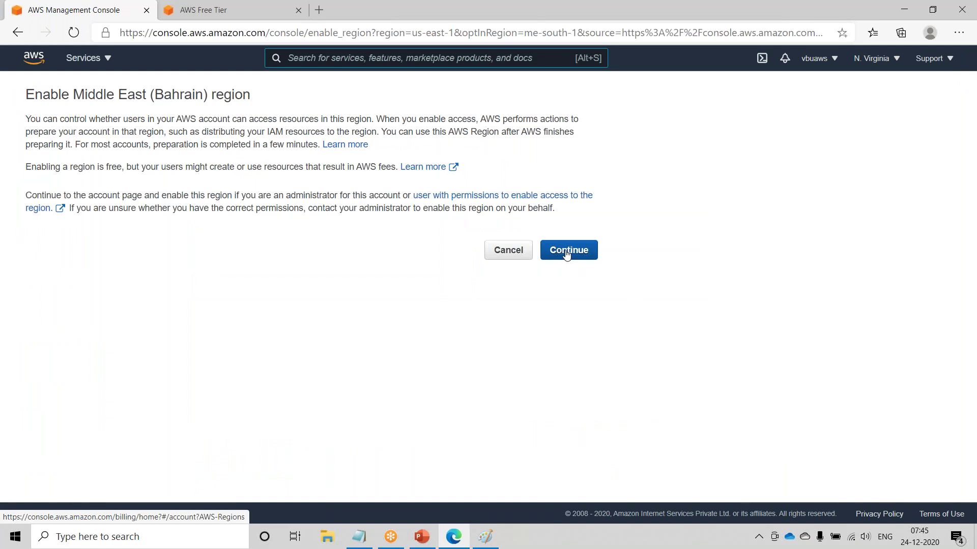
left_click(567, 251)
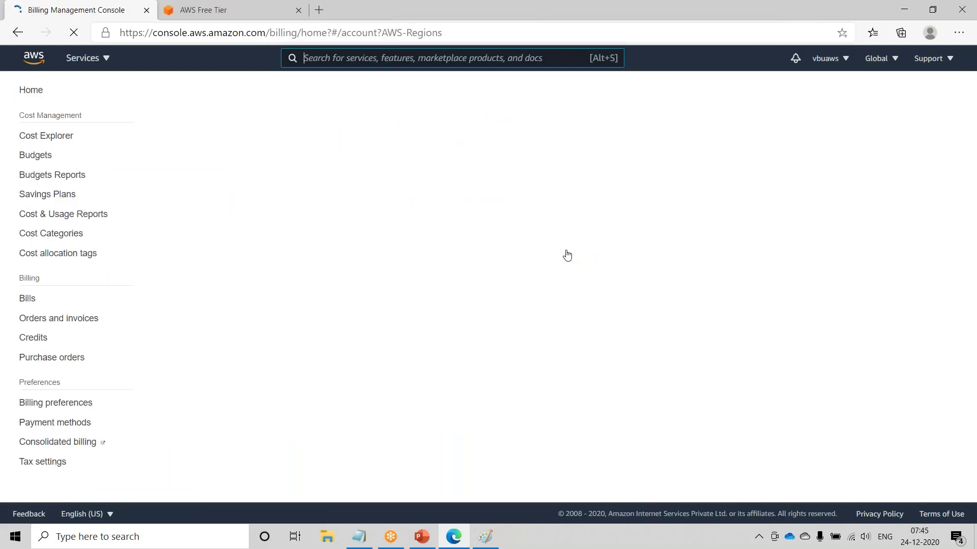
- Check the Billing page's region list, go back to the Enable Bahrain page, and list all services
scroll(565, 262, "down", 8)
scroll(580, 264, "up", 15)
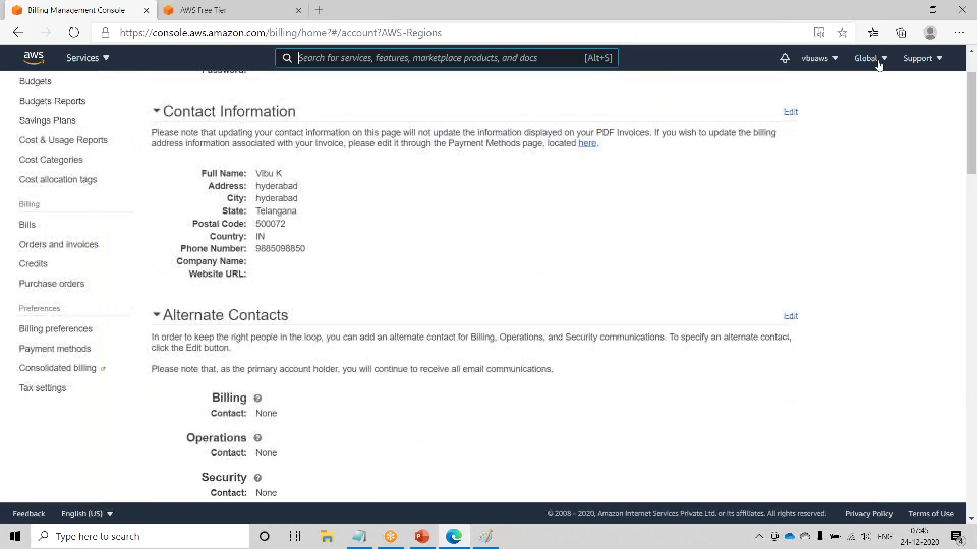
left_click(867, 58)
scroll(809, 356, "up", 3)
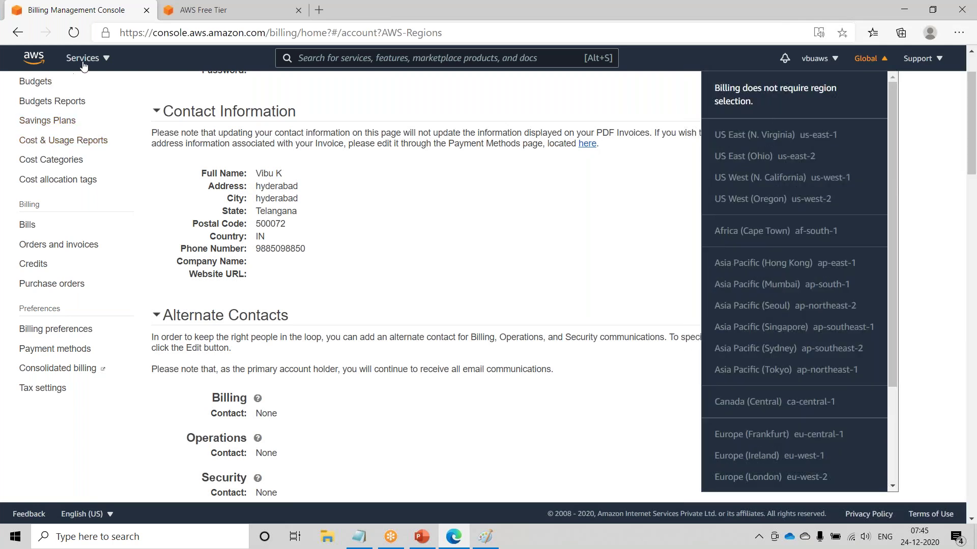
left_click(32, 63)
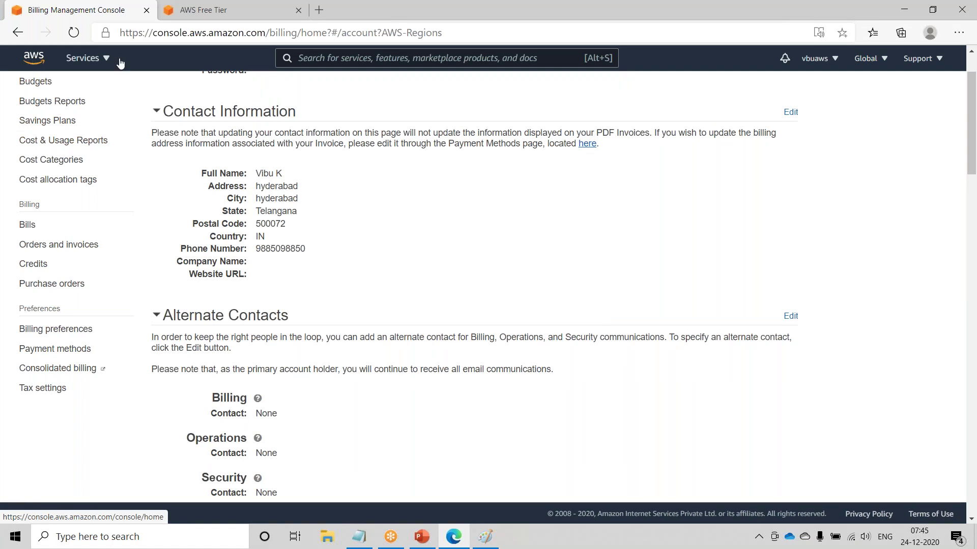
left_click(868, 59)
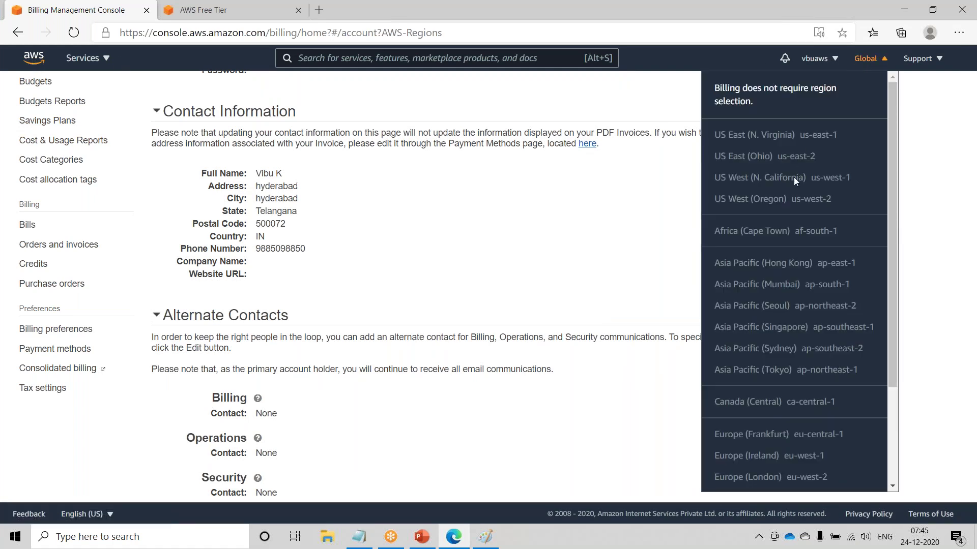
left_click_drag(782, 133, 779, 131)
left_click(19, 33)
left_click(87, 58)
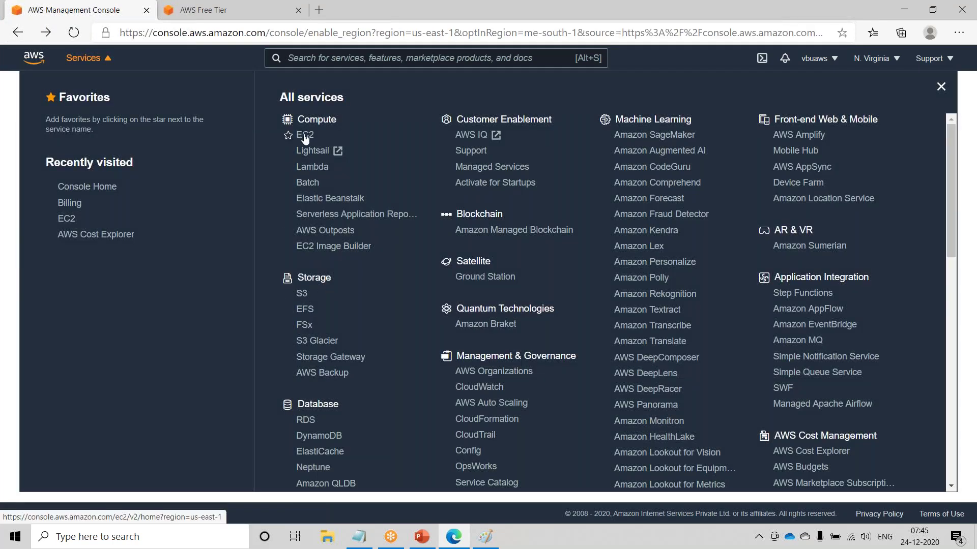
- Open EC2 in Asia Pacific (Mumbai) and start Launch instances from the running instances view
left_click(305, 135)
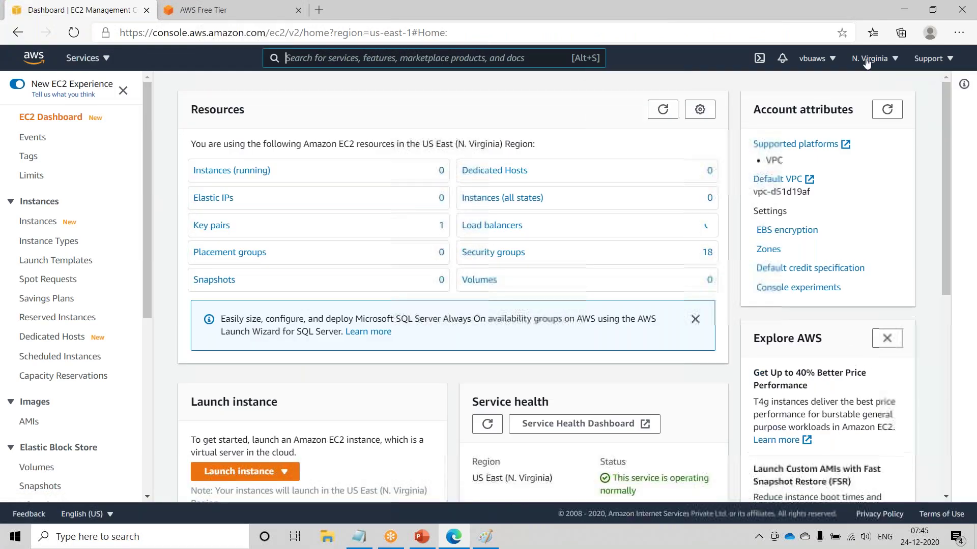
left_click(869, 59)
scroll(798, 370, "down", 2)
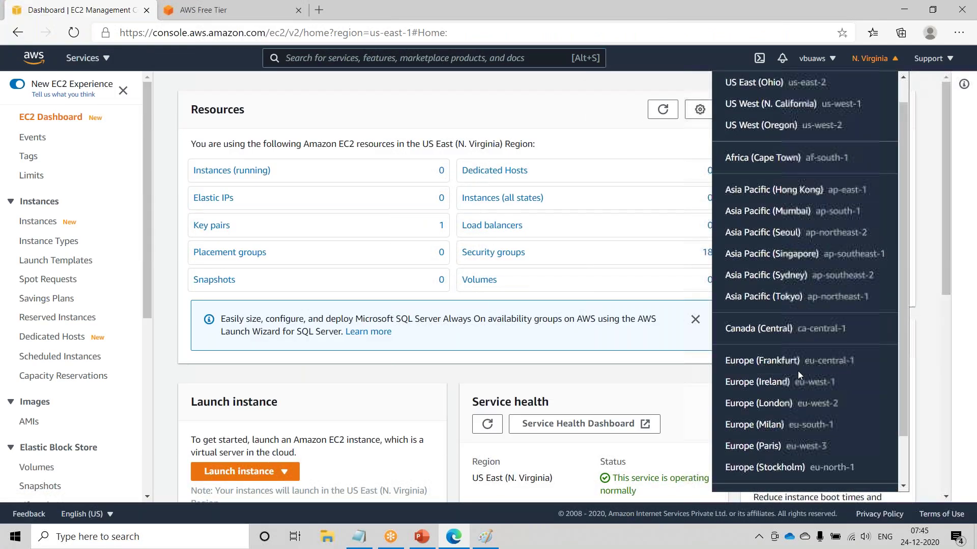
scroll(786, 264, "up", 4)
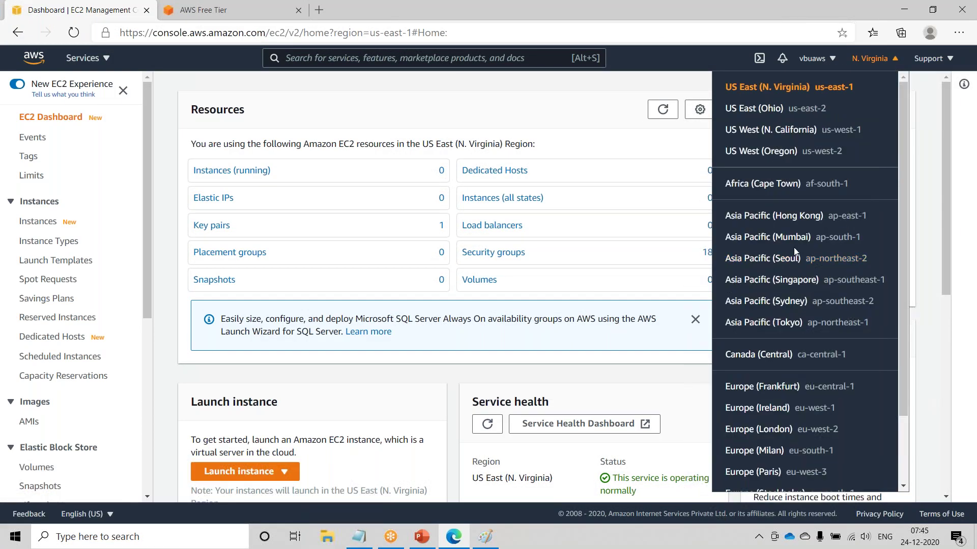
left_click(792, 239)
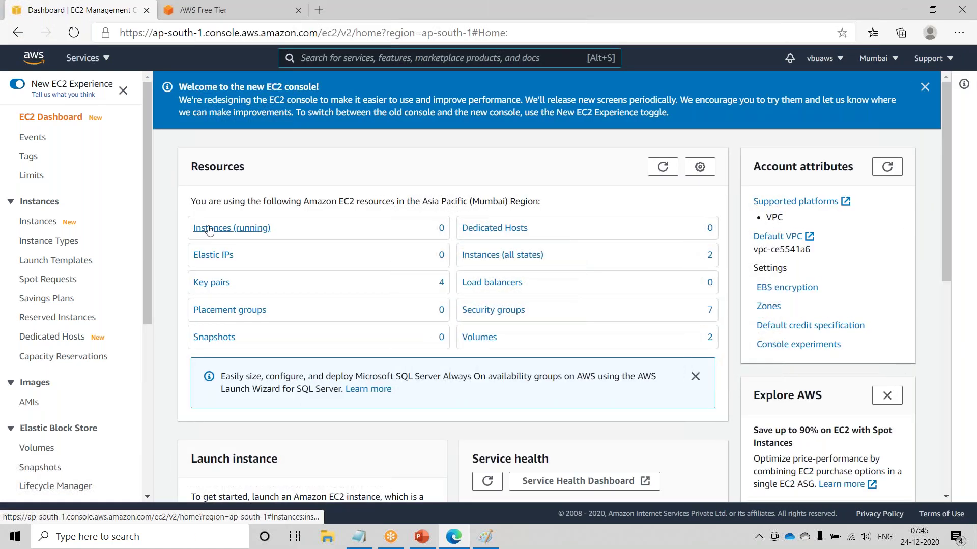
left_click(226, 229)
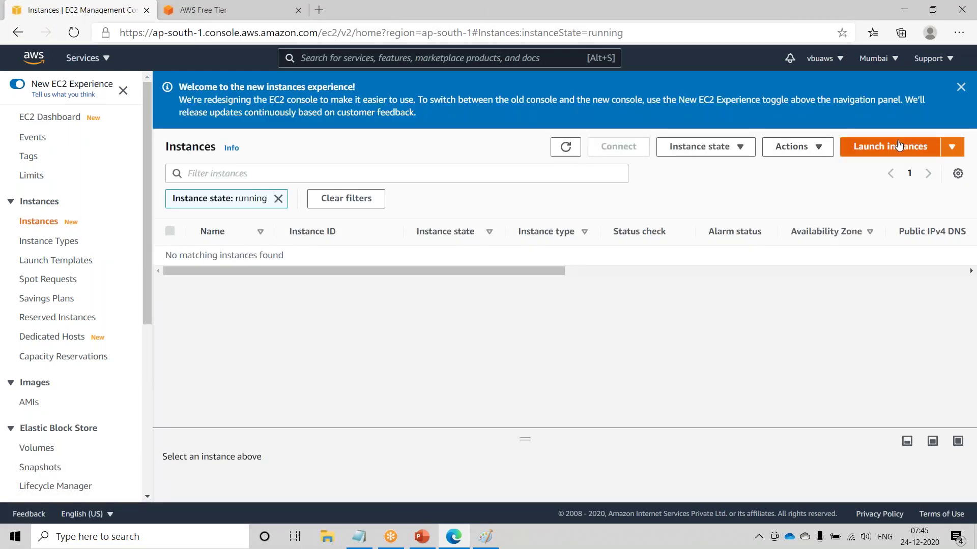
left_click(902, 150)
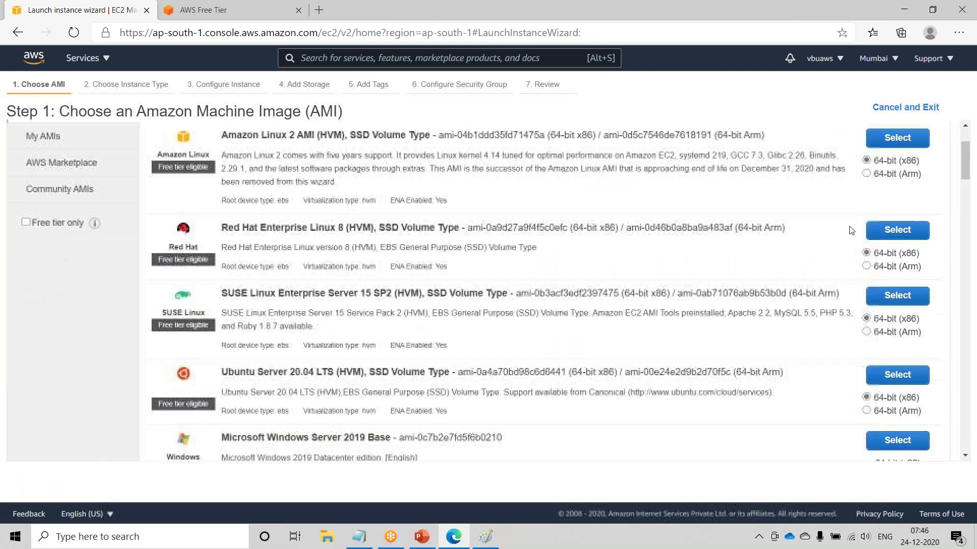
- Pick Amazon Linux 2, review the ap-south-1a, 1b and 1c subnets, and keep subnet-c3a411b8 (ap-south-1c)
left_click(898, 241)
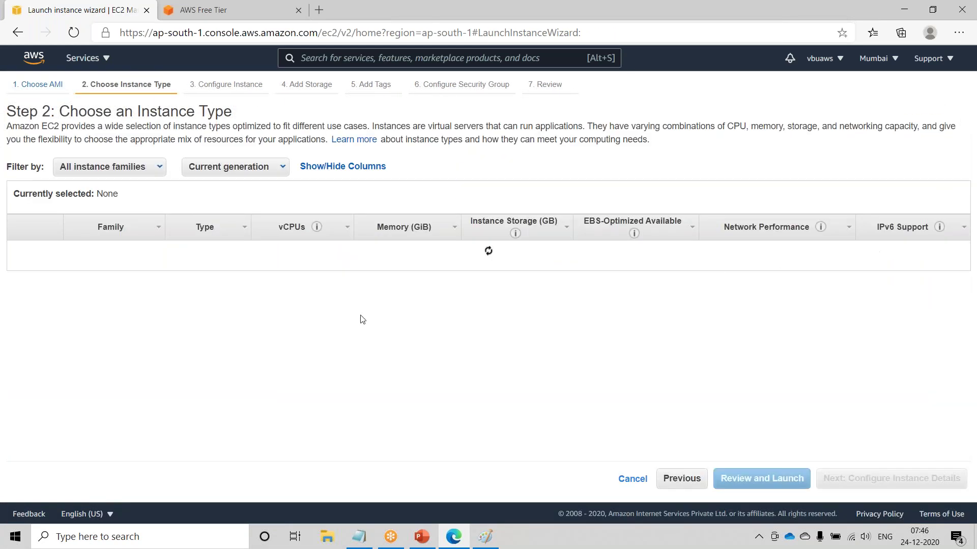
left_click(891, 479)
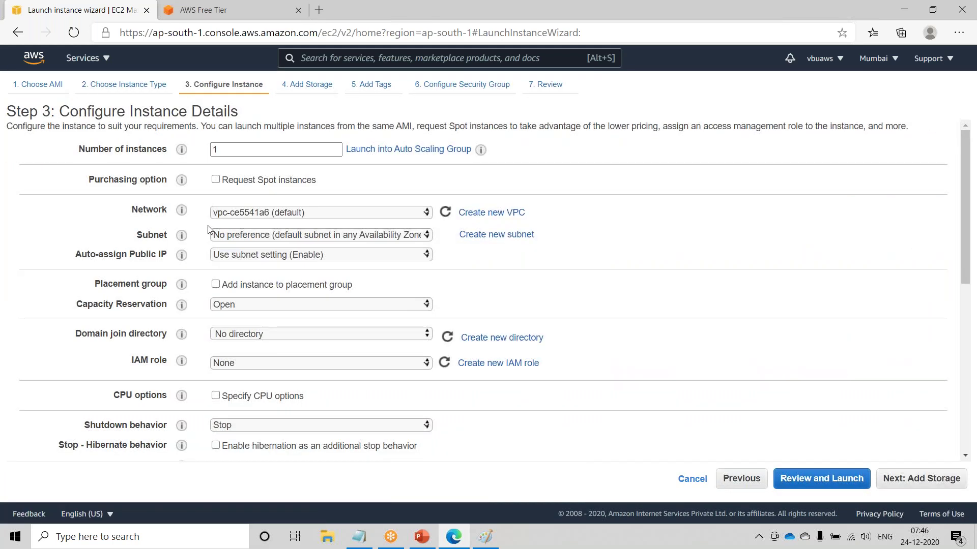
left_click(256, 237)
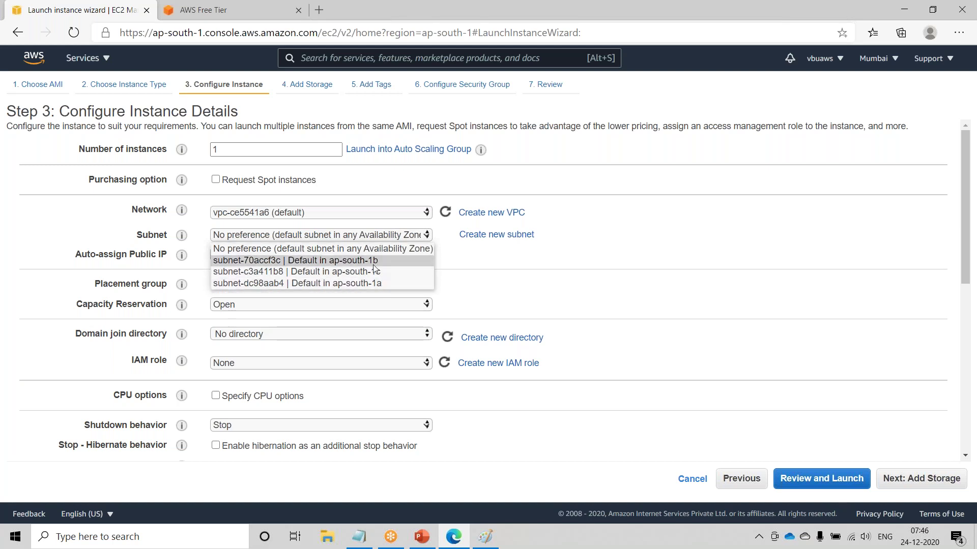
left_click(375, 271)
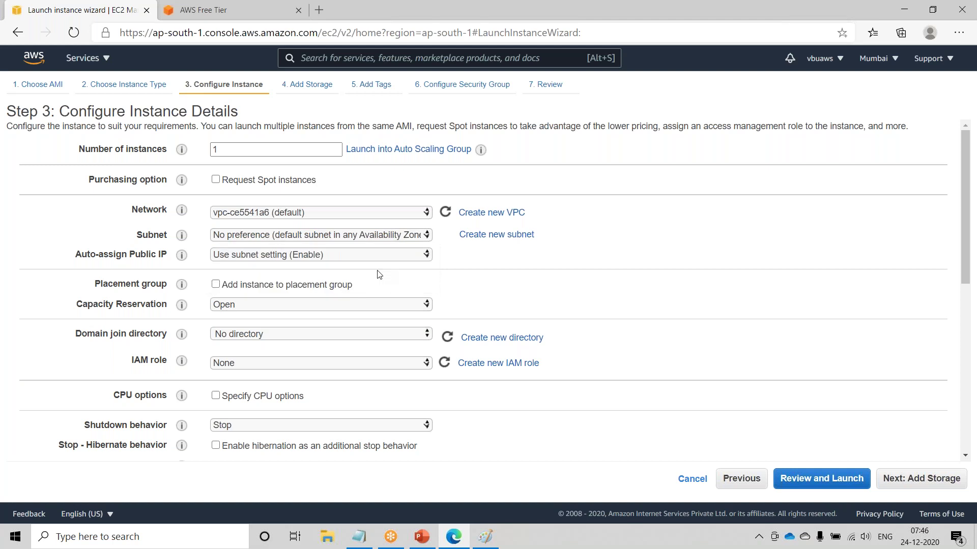
left_click(372, 239)
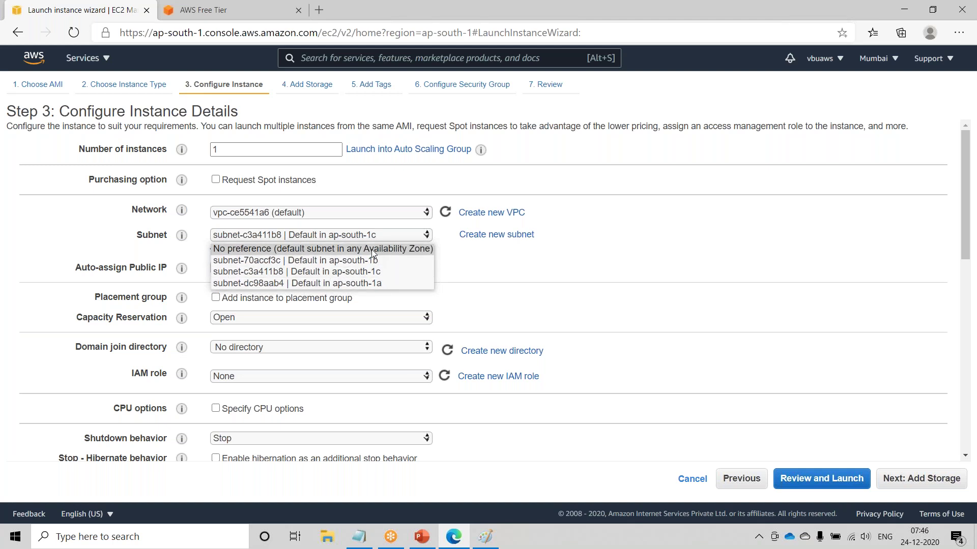
left_click(612, 243)
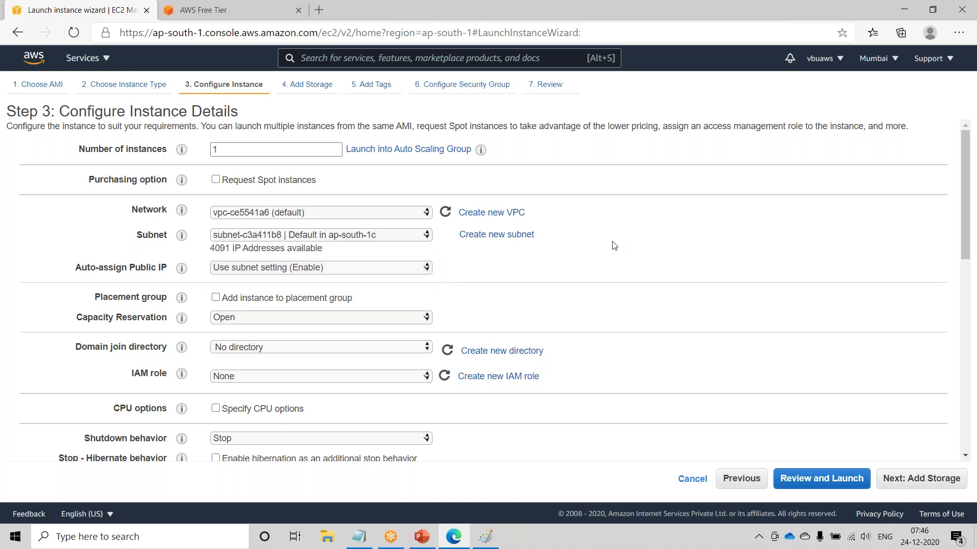
left_click(292, 236)
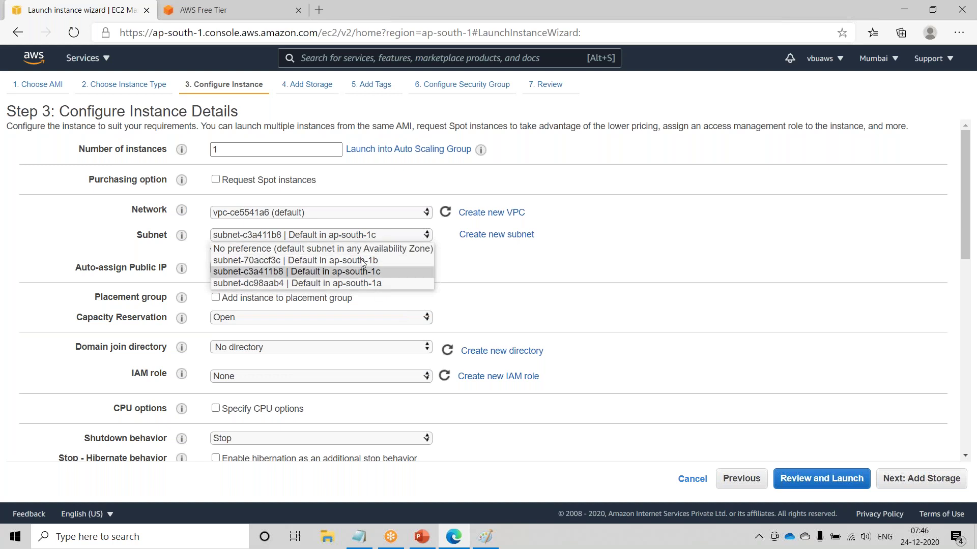
left_click(796, 255)
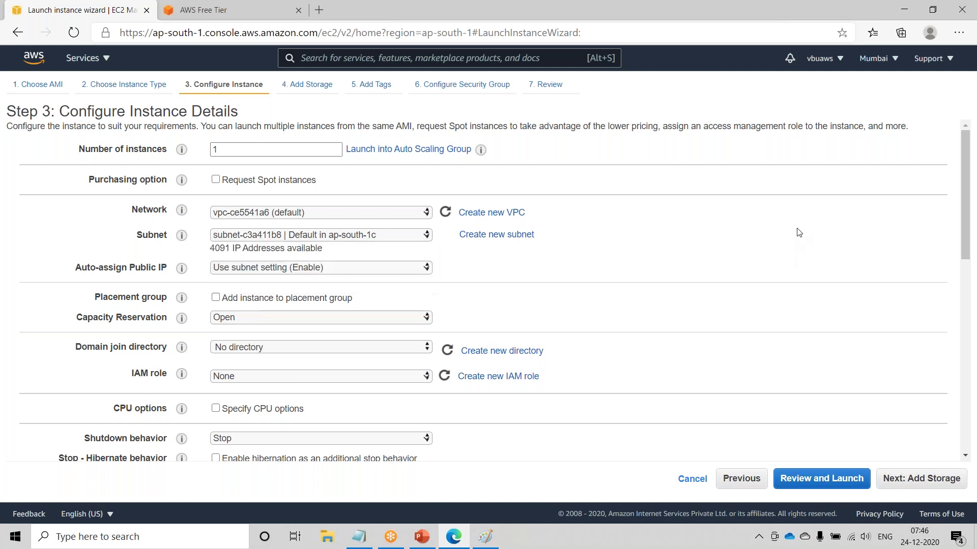
left_click(872, 64)
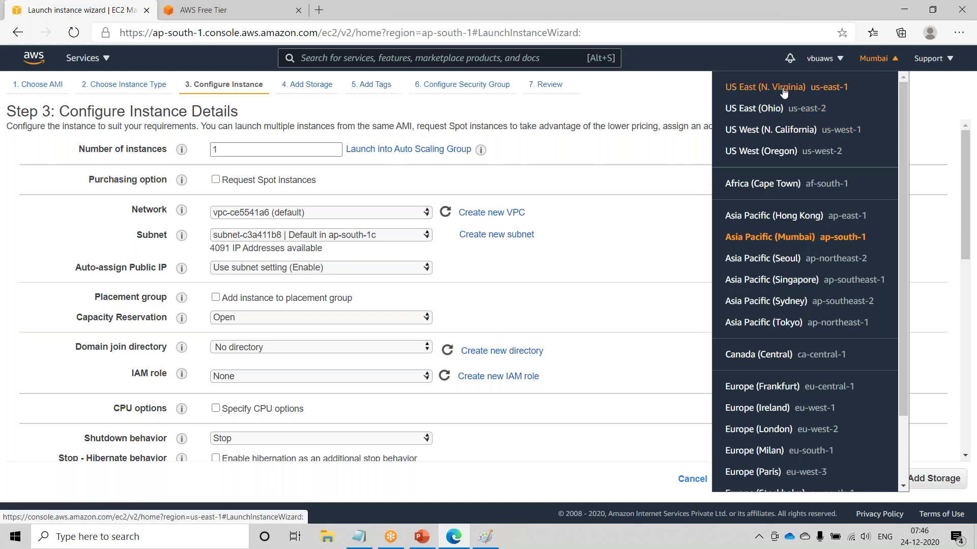
- Switch the launch wizard to US East (N. Virginia), then bring PowerPoint's Availability Zone slide forward
left_click(784, 92)
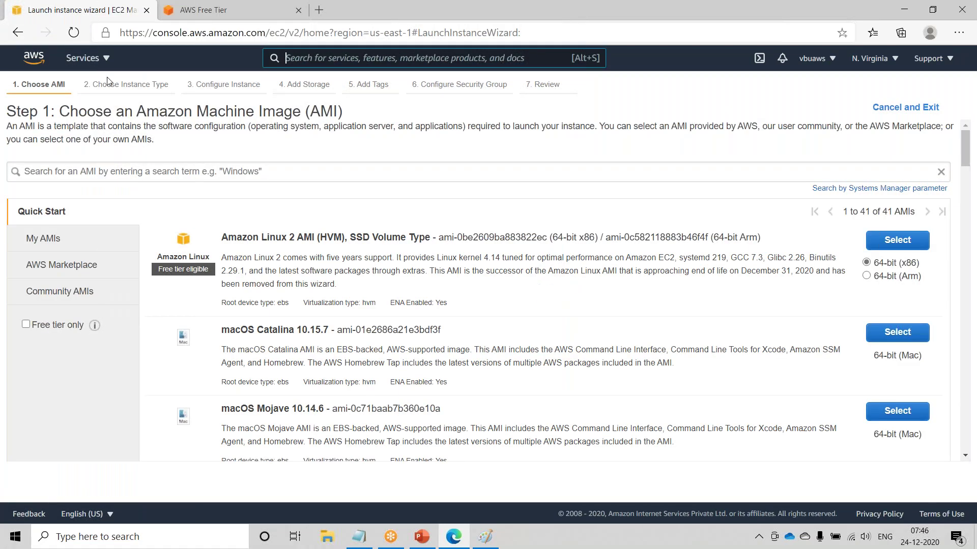
left_click(95, 59)
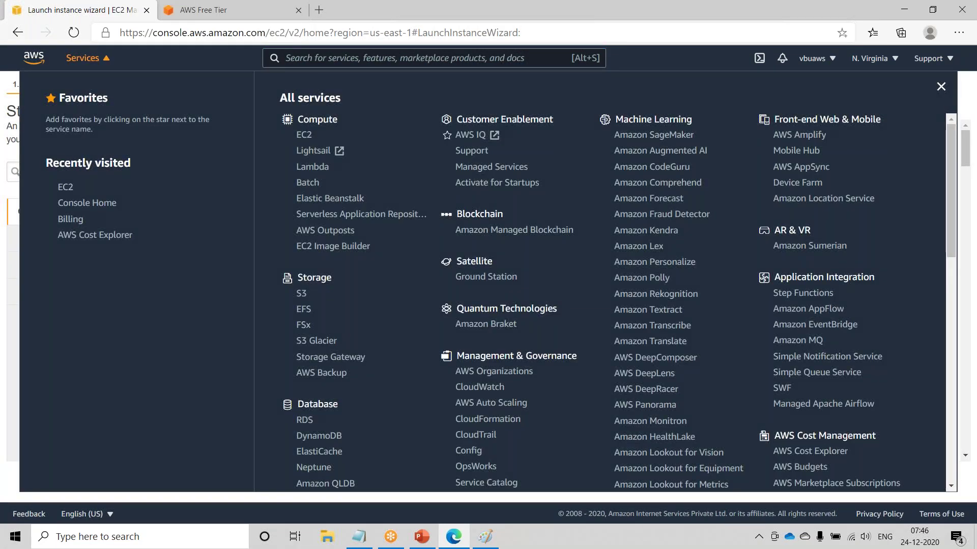
left_click(940, 87)
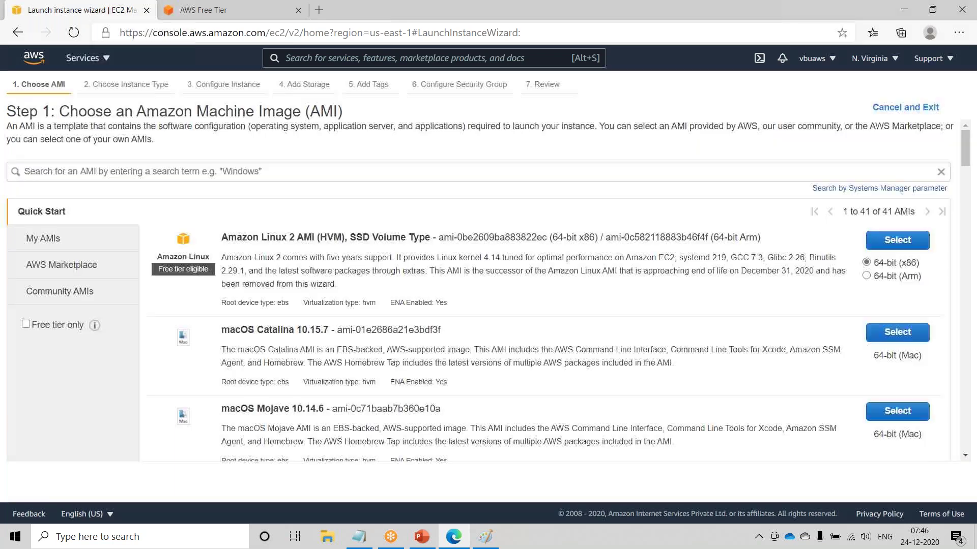
scroll(789, 305, "down", 20)
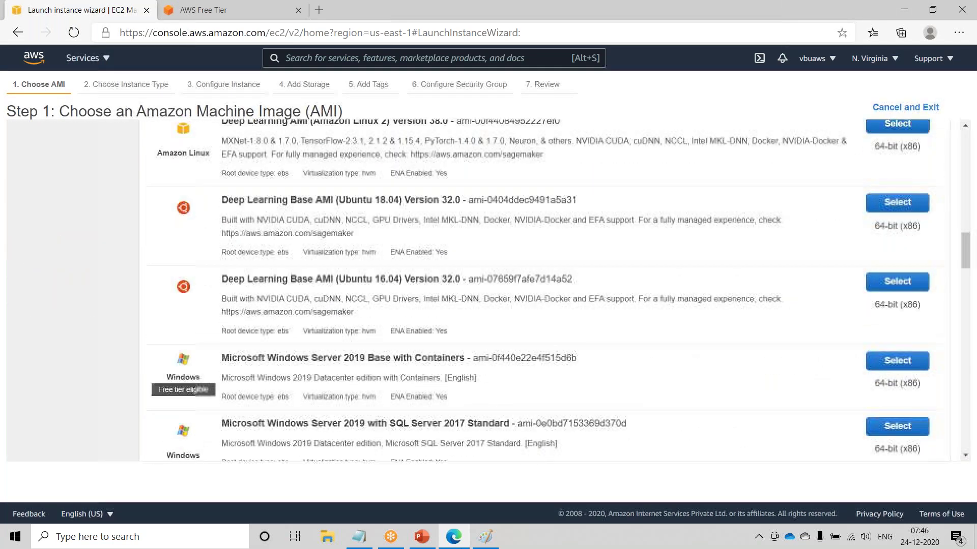
left_click(422, 538)
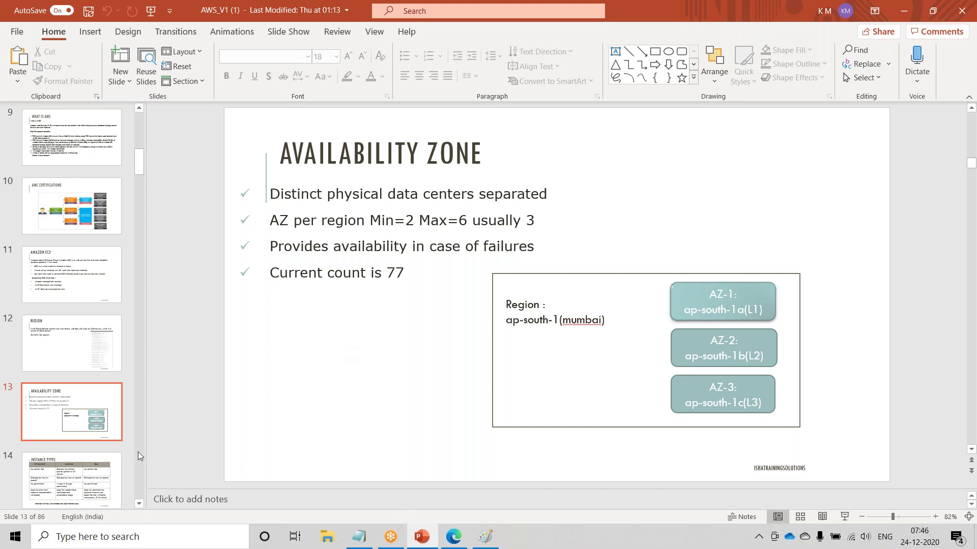
- View slide 14 (Instance Types), return to slide 13, then minimize PowerPoint
left_click(86, 478)
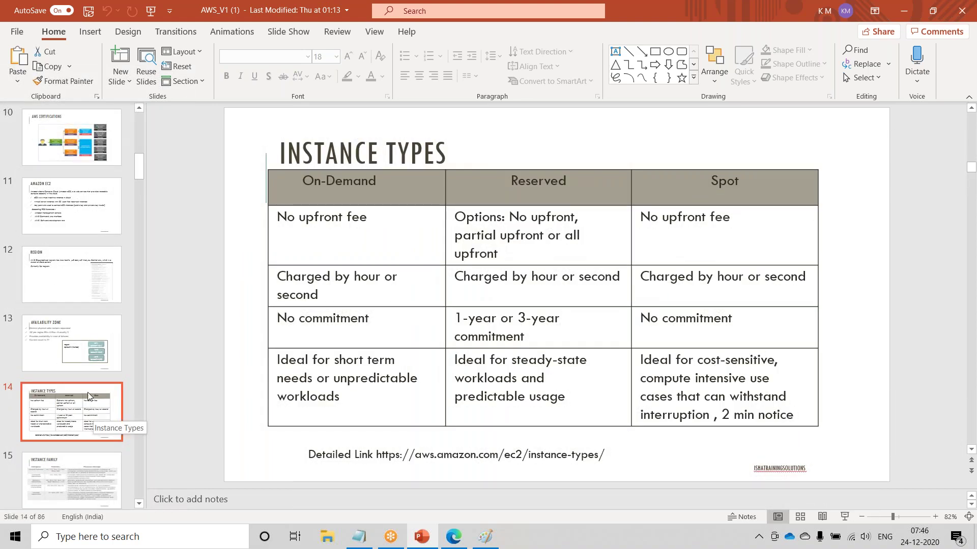
left_click(77, 351)
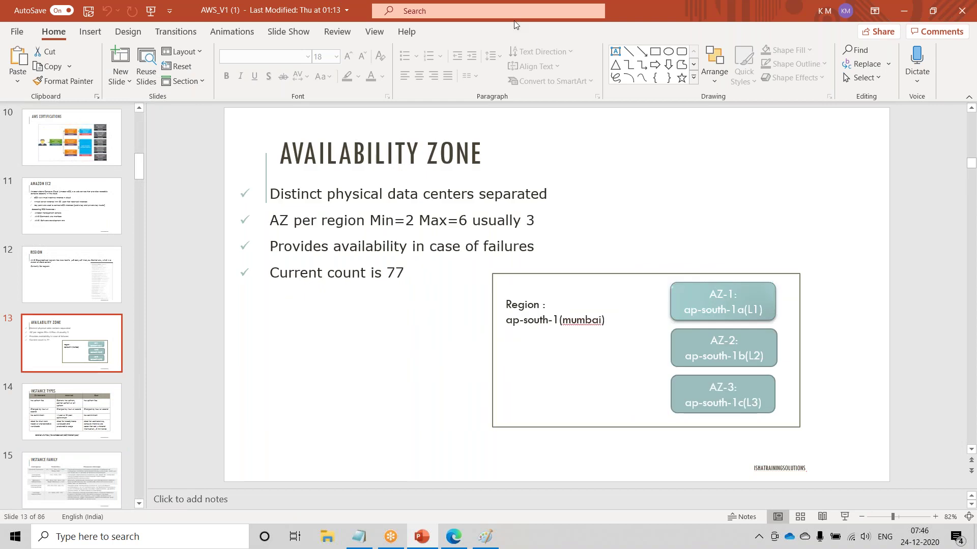
right_click(182, 14)
left_click(218, 54)
scroll(160, 205, "up", 6)
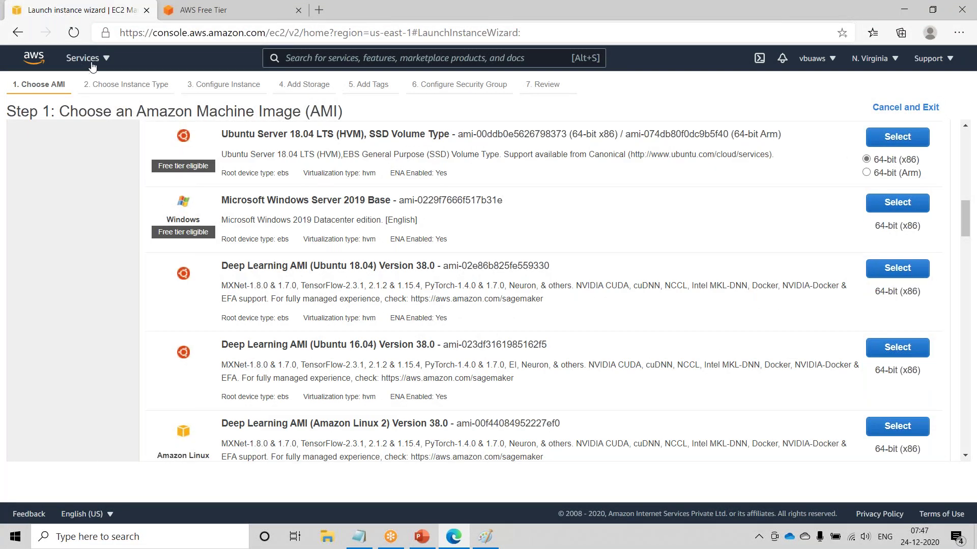
- View the empty N. Virginia EC2 Instances list, then bring PowerPoint's 'Availability Zone' slide back
left_click(84, 58)
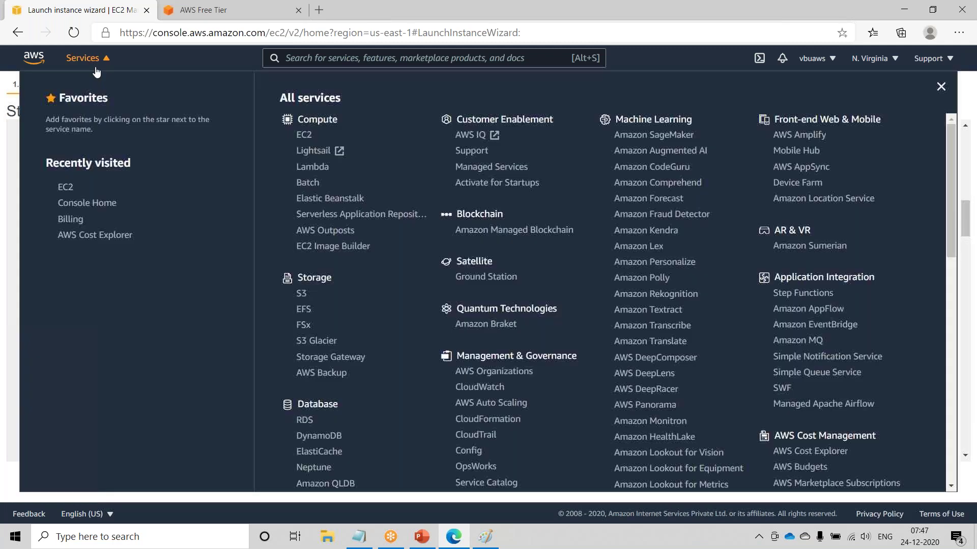
left_click(305, 135)
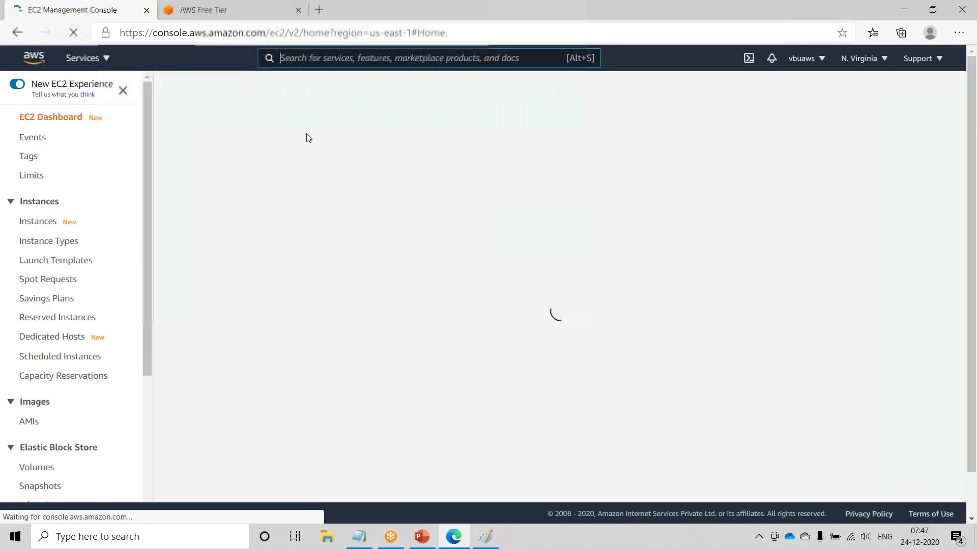
scroll(216, 320, "down", 1)
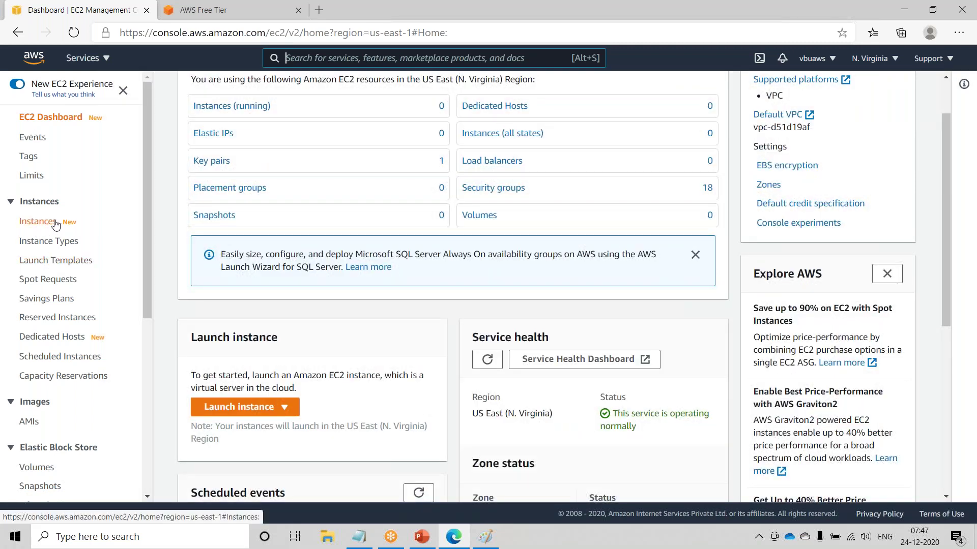
left_click(50, 224)
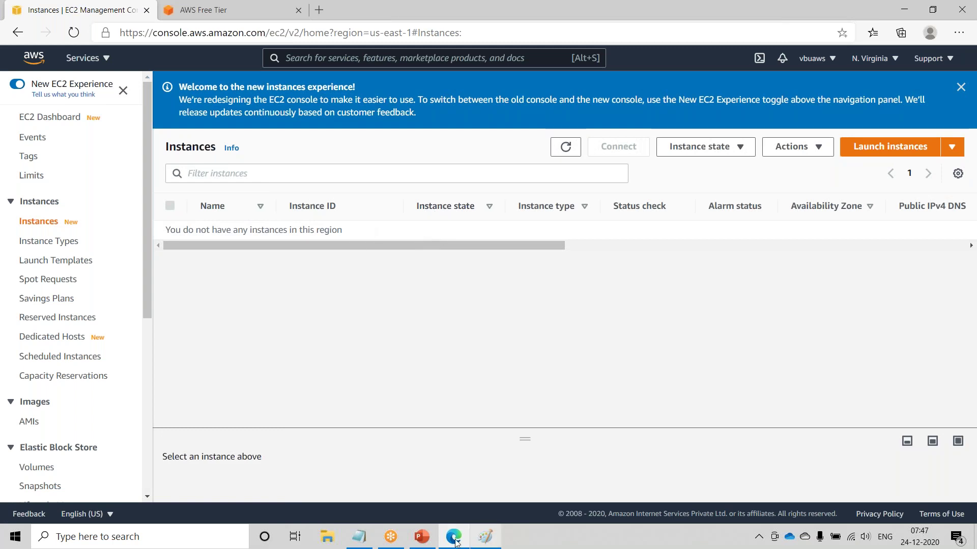
left_click(421, 537)
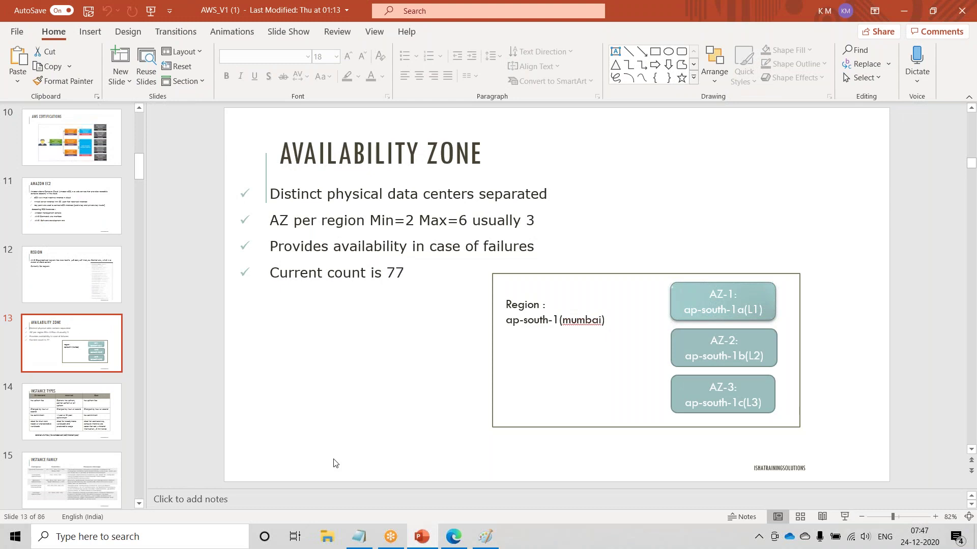
- Run the slideshow from the current slide through Instance Types and Instance Family, ending on Amazon EC2
key("shift+F5")
key("Right")
key("Right")
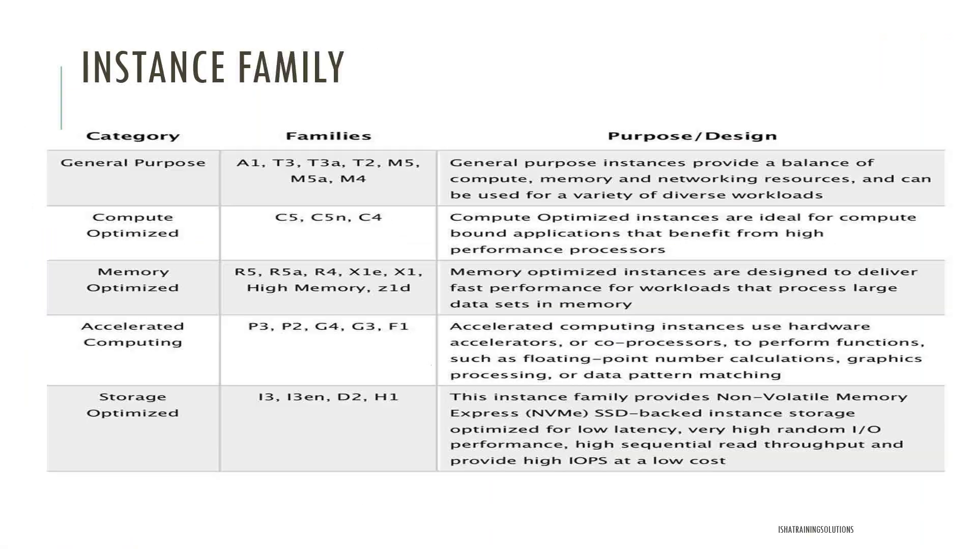
key("Right")
key("Right")
key("Right")
key("Right")
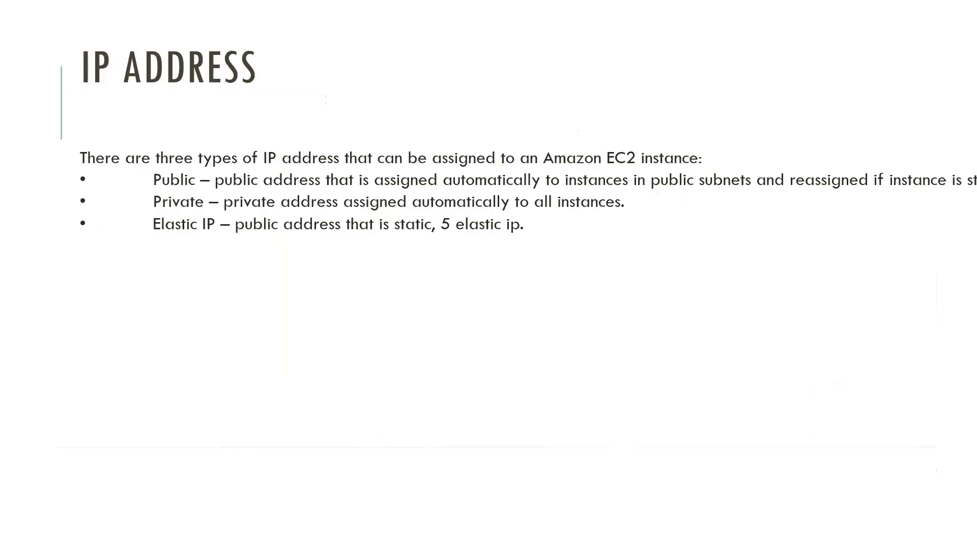
key("Right")
key("Right")
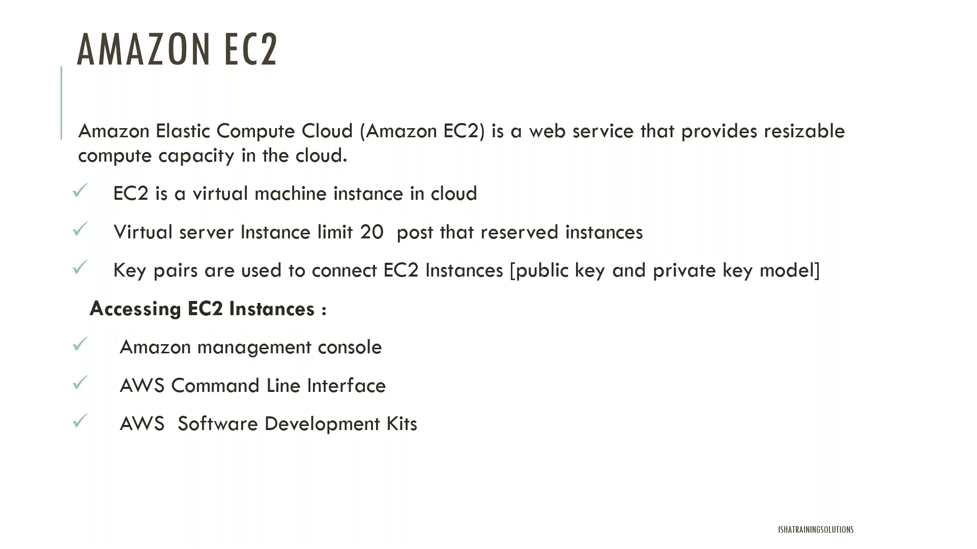
key("Up")
key("Up")
key("Down")
key("Down")
key("Down")
key("Down")
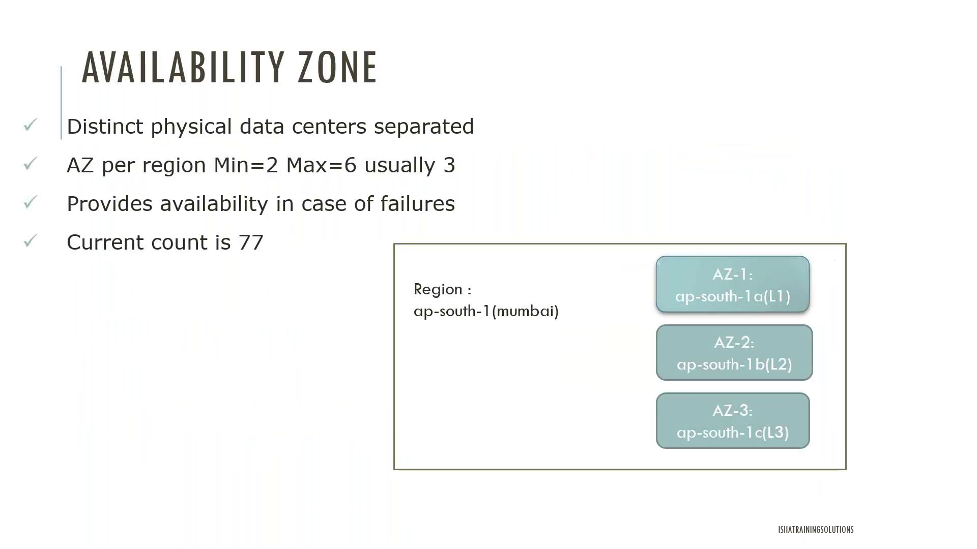
key("Up")
key("Up")
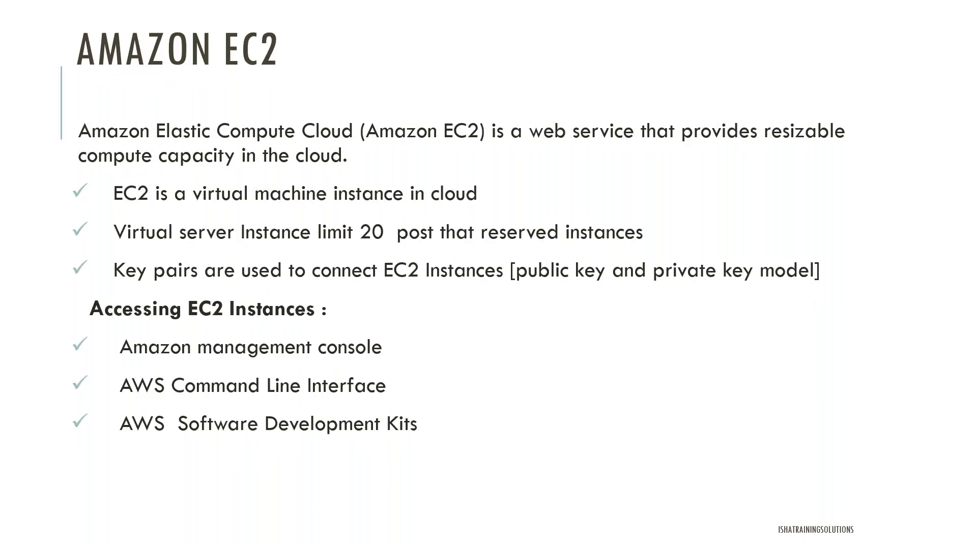